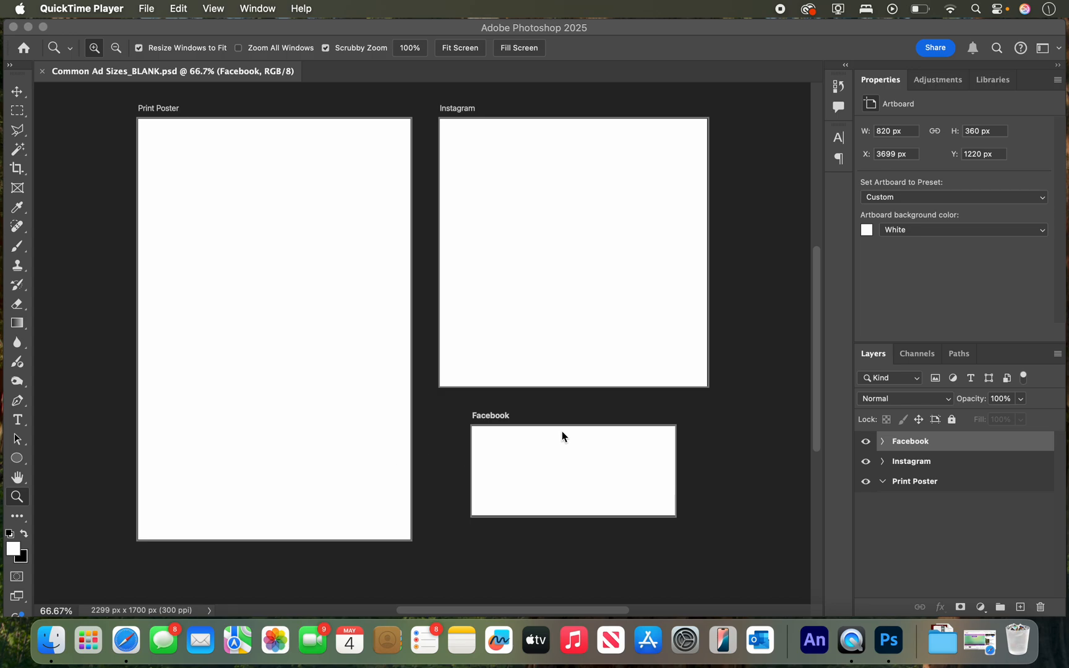
pyautogui.click(107, 29)
pyautogui.click(142, 9)
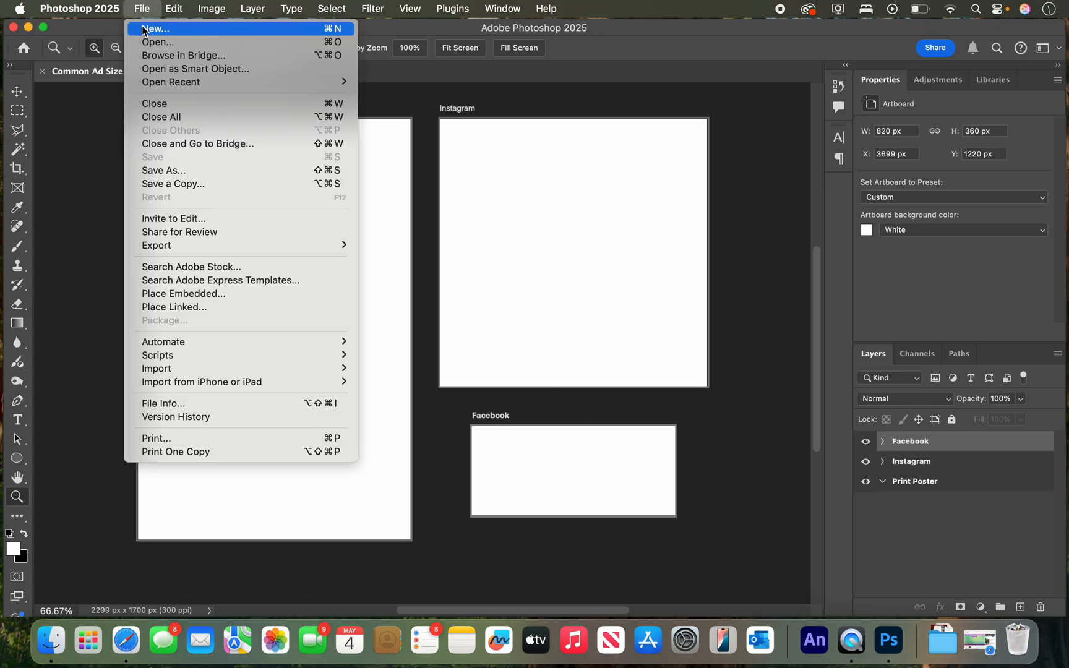
pyautogui.click(144, 29)
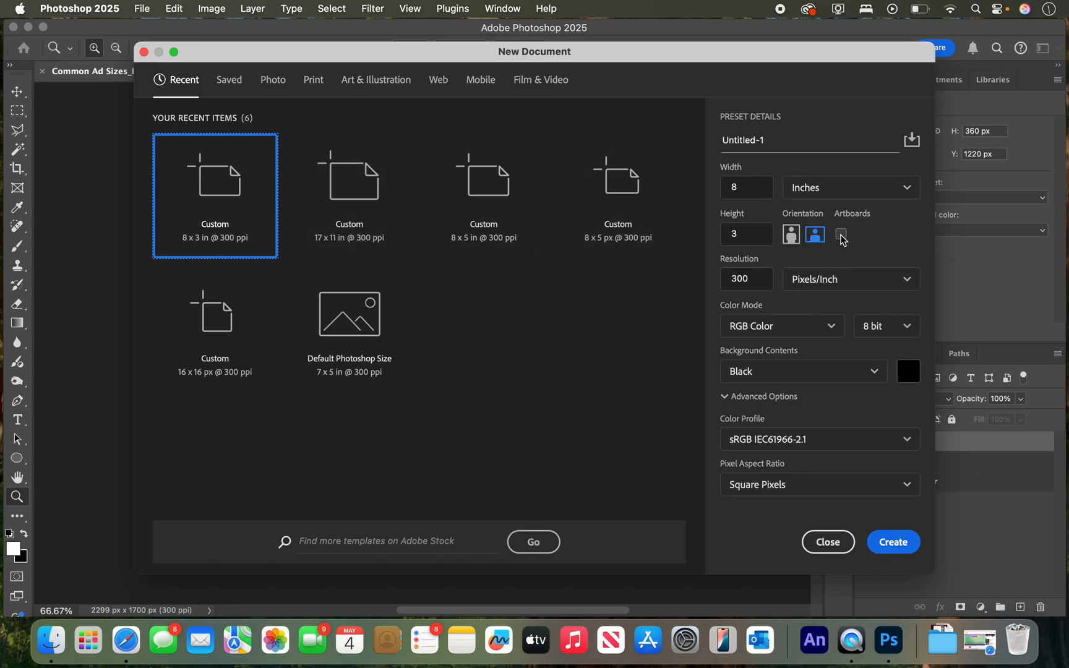
pyautogui.click(841, 236)
pyautogui.click(841, 236)
pyautogui.click(828, 542)
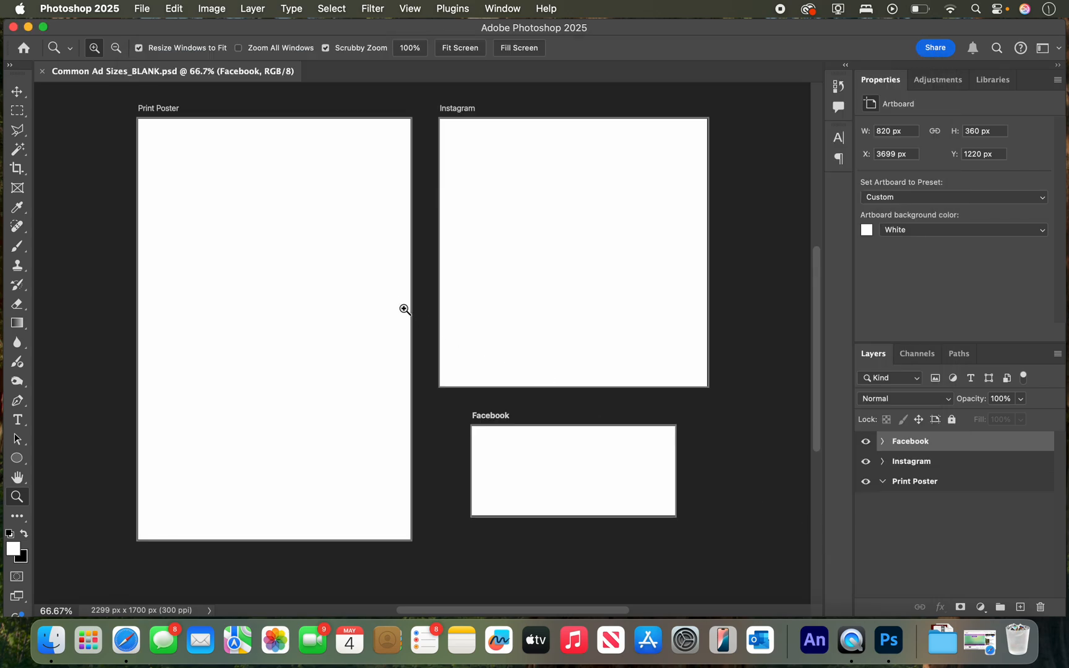
# Expand the artboard groups in the layer list so that their contents can be shown.
pyautogui.click(885, 441)
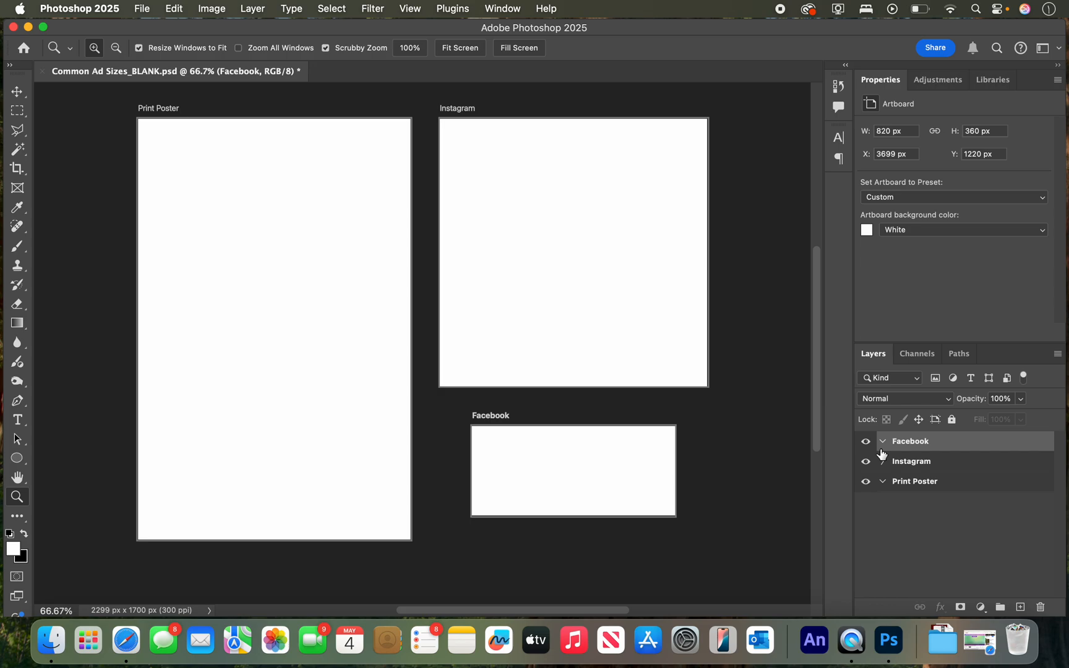
pyautogui.click(885, 482)
pyautogui.click(884, 482)
# Preview the flash sale graphic, model photo, social media icons, text document and Zara logo in the WEEK 7 TUTORIAL folder.
pyautogui.moveTo(414, 35); pyautogui.dragTo(711, 10)
pyautogui.moveTo(373, 26); pyautogui.dragTo(385, 142)
pyautogui.moveTo(382, 97); pyautogui.dragTo(525, 40)
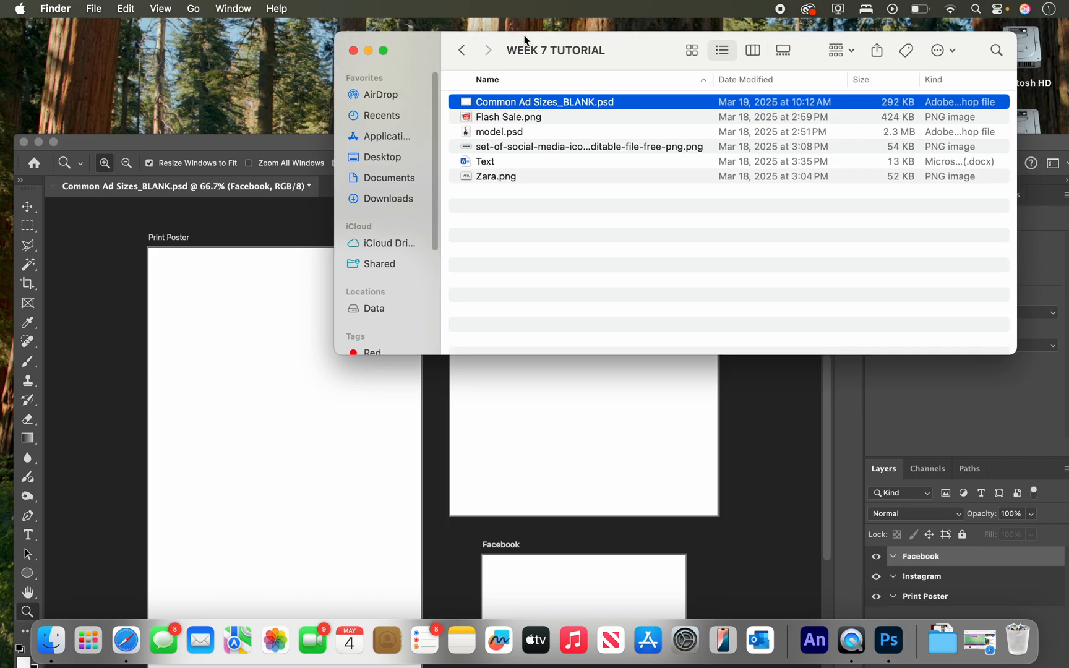
pyautogui.press('Down')
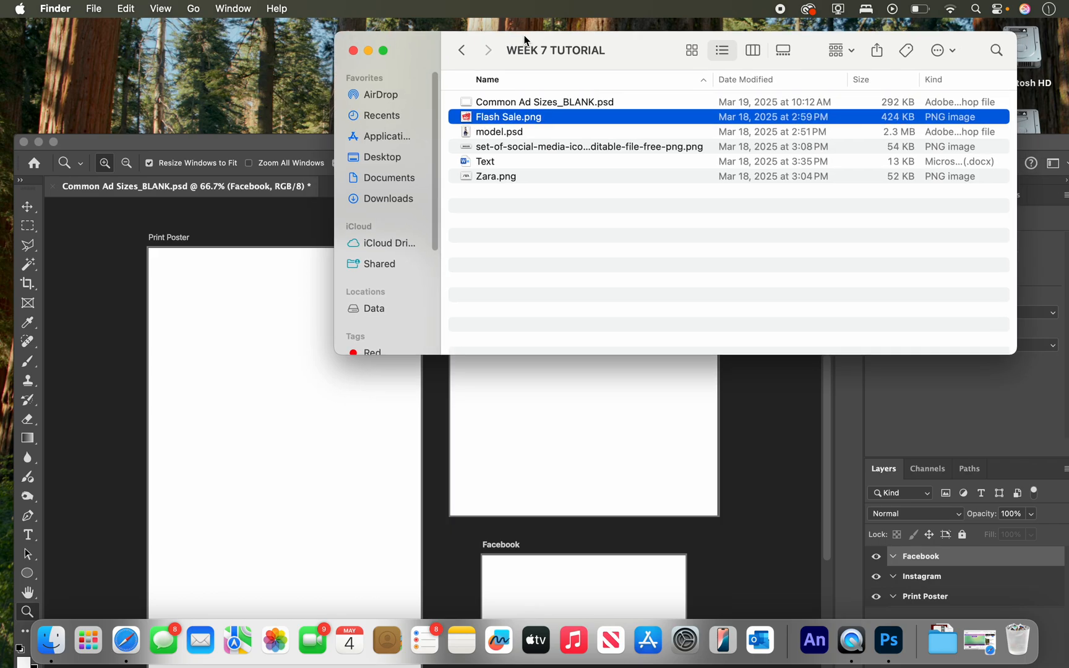
pyautogui.press('space')
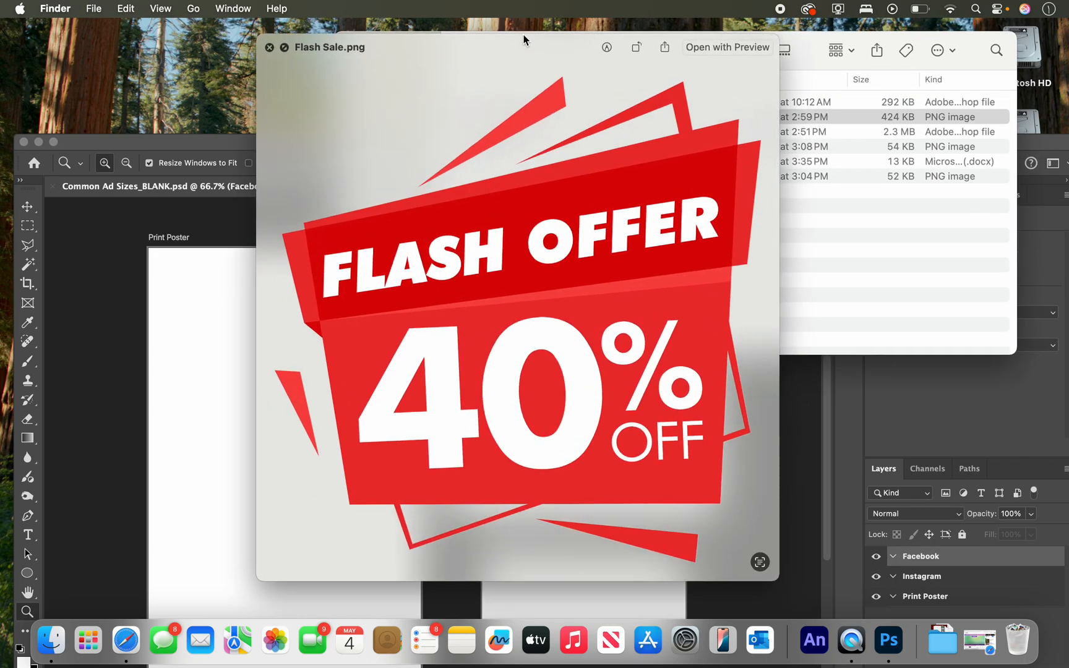
pyautogui.press('space')
pyautogui.press('Down')
pyautogui.press('space')
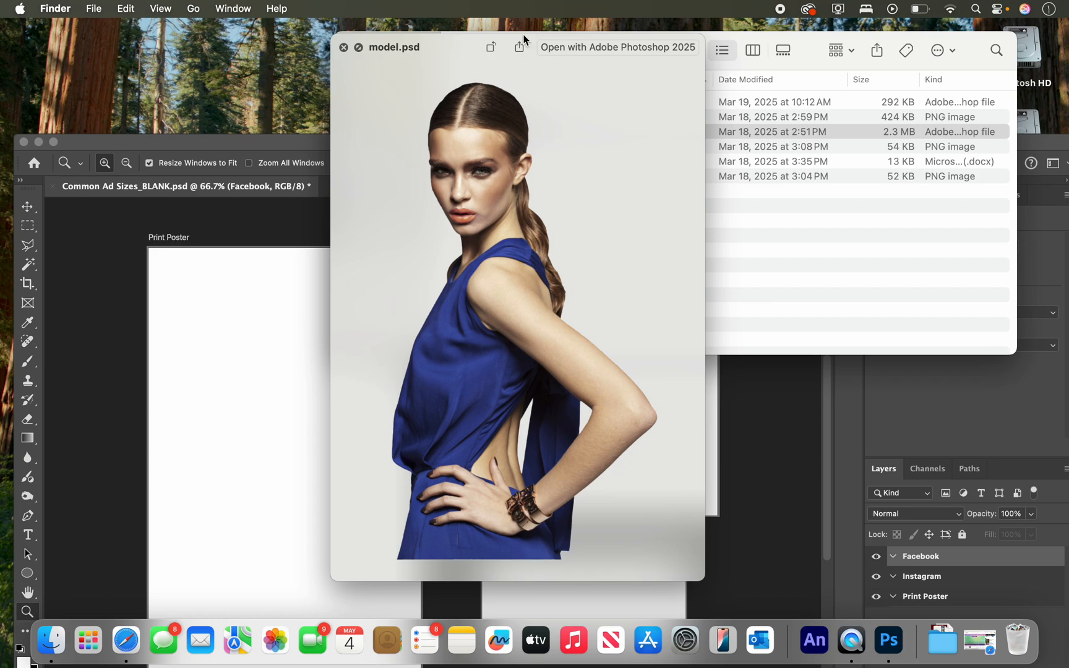
pyautogui.press('Down')
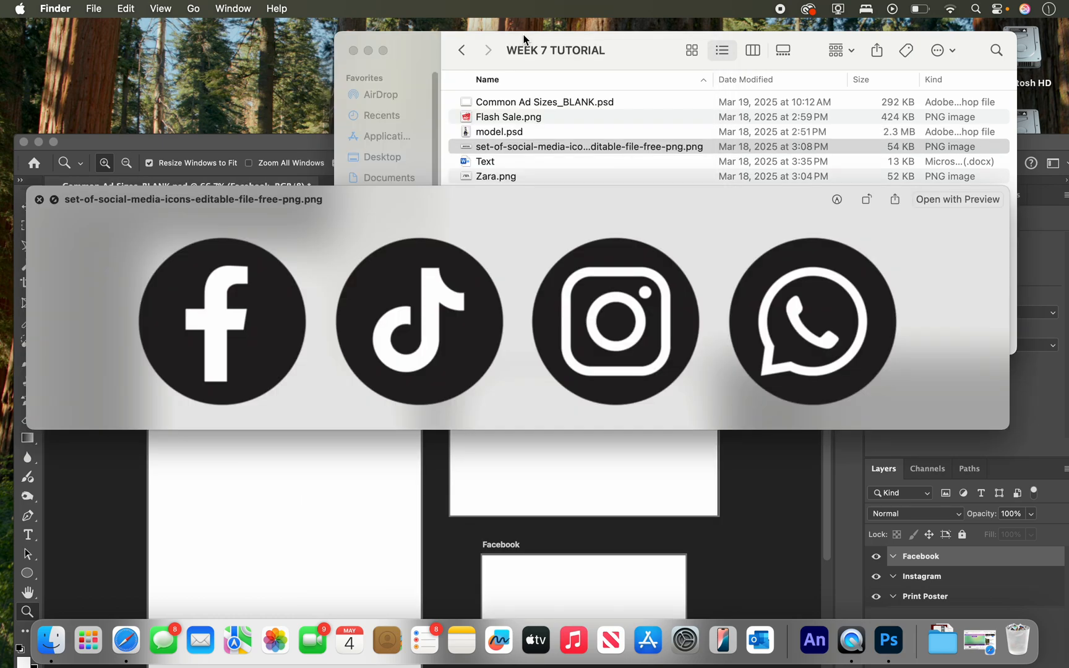
pyautogui.press('Down')
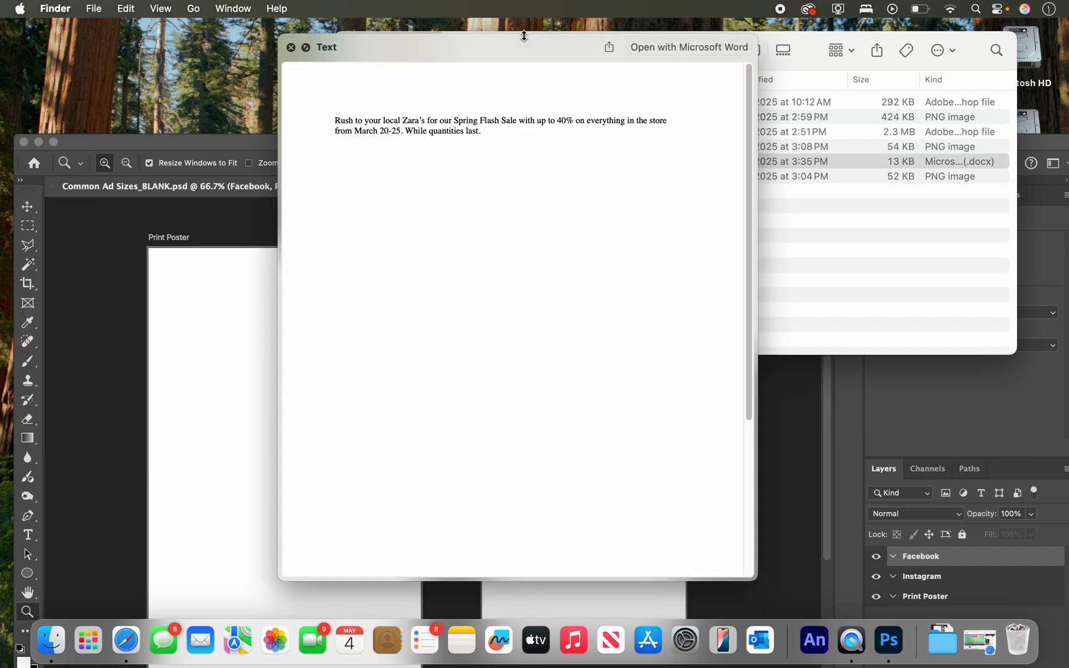
pyautogui.press('Down')
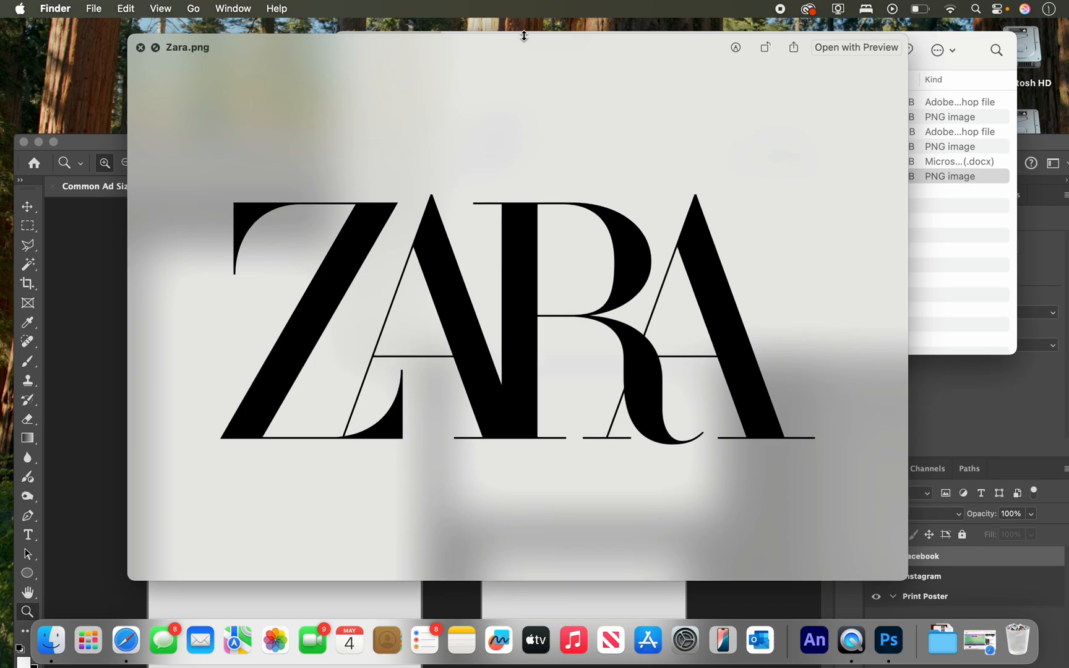
pyautogui.press('space')
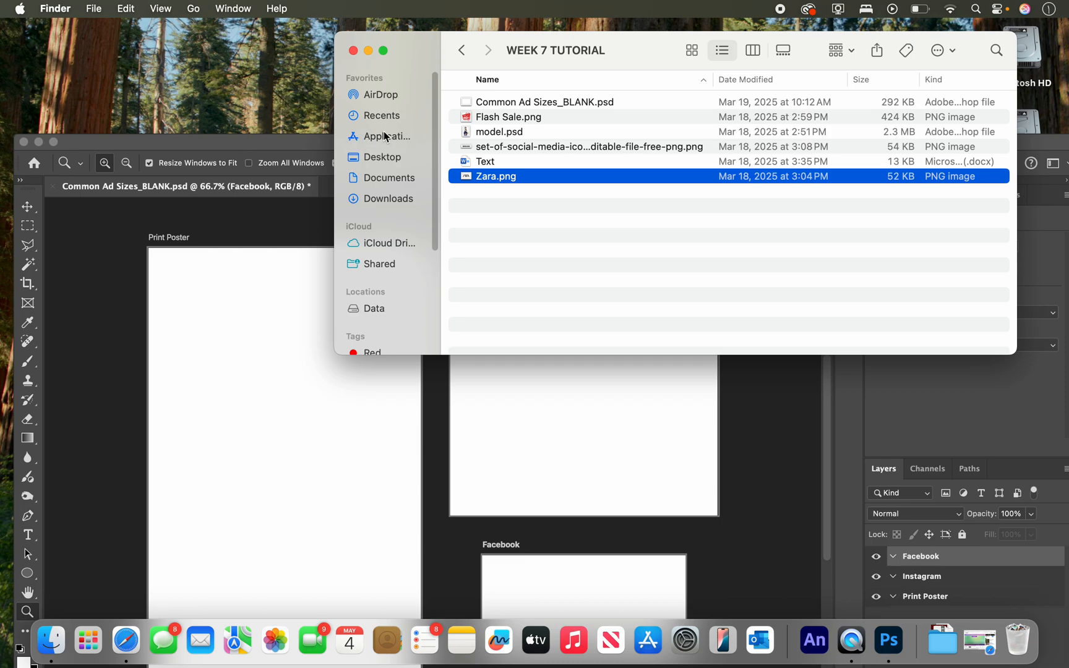
pyautogui.moveTo(273, 142); pyautogui.dragTo(281, 25)
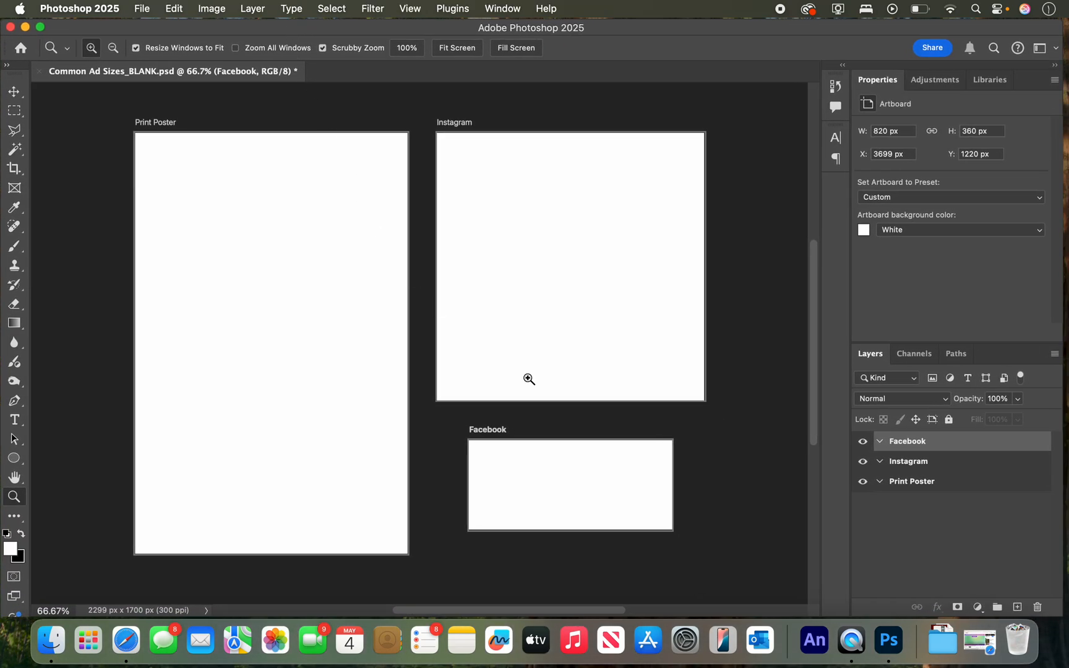
# Add a new layer inside the Print Poster artboard and select the artboard's entire area.
pyautogui.click(907, 486)
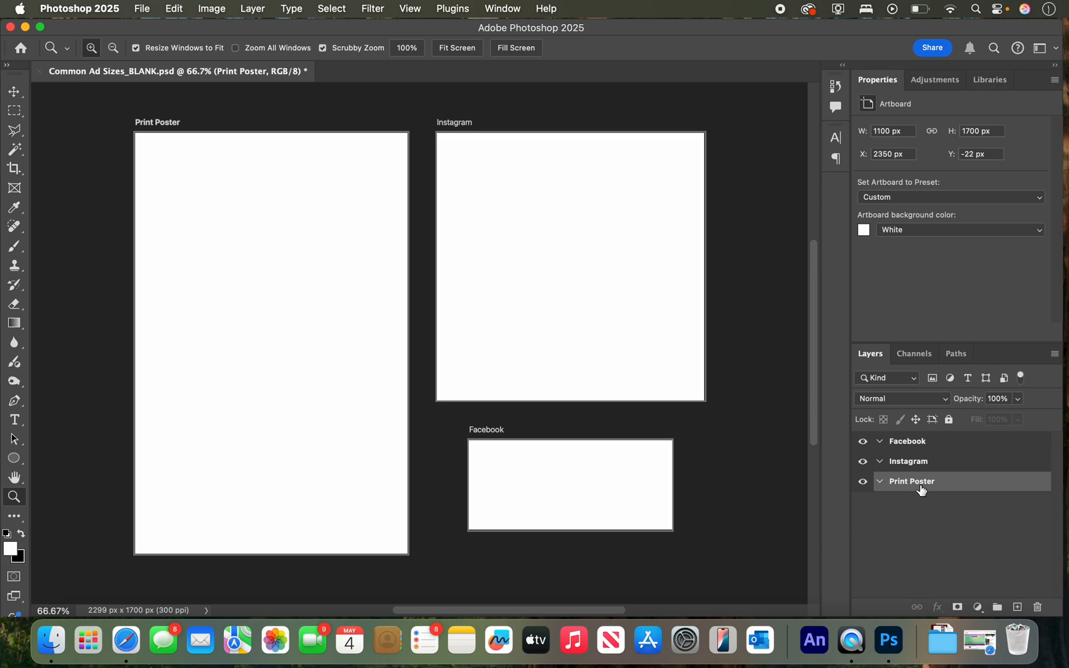
pyautogui.click(1016, 608)
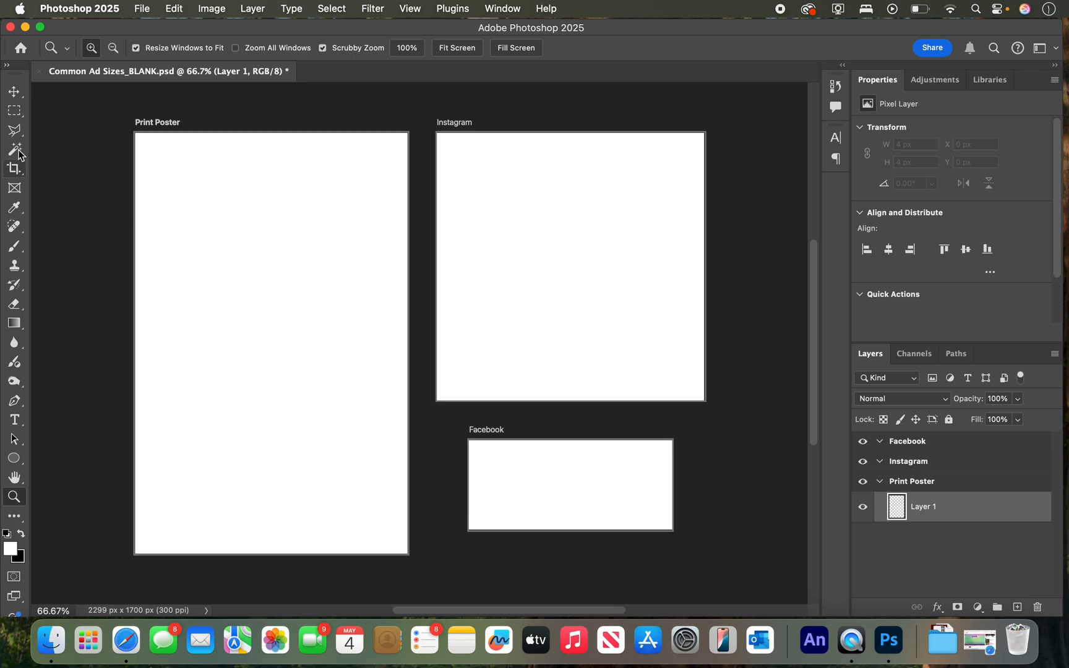
pyautogui.click(14, 111)
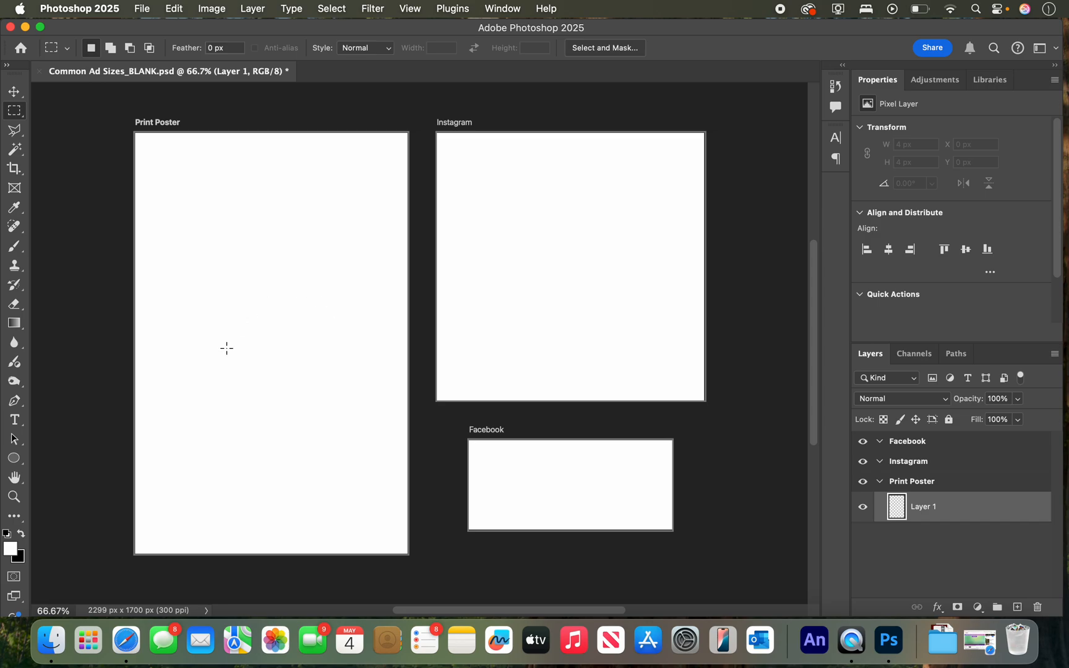
pyautogui.press('super+a')
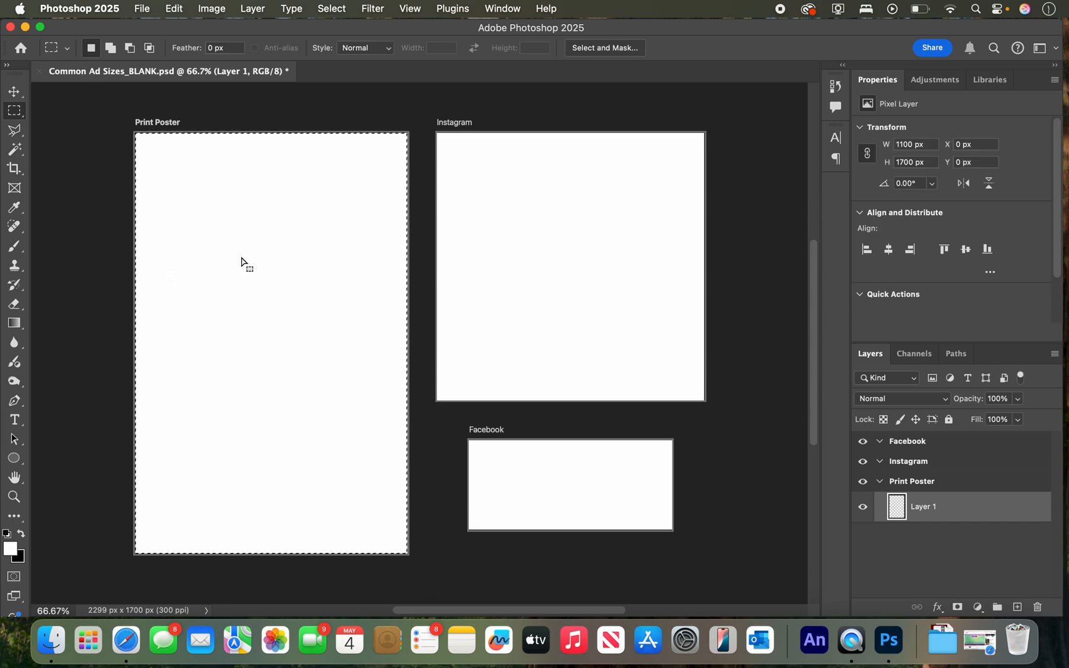
# Try a gray radial gradient from the Print Poster's center outward with the Gradient tool, and undo it.
pyautogui.click(14, 323)
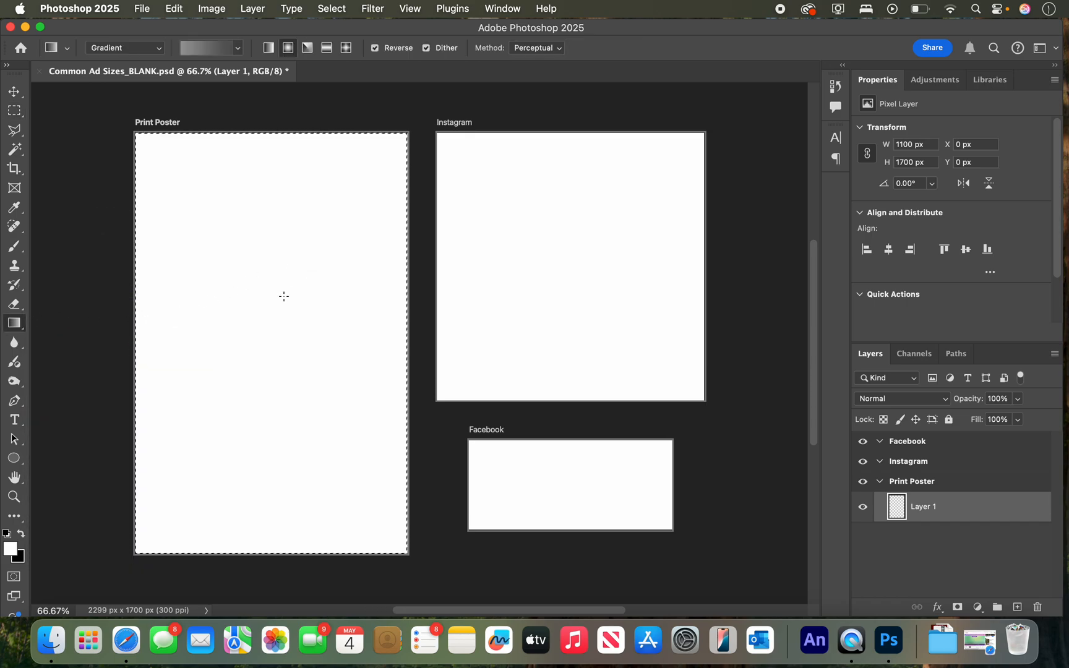
pyautogui.moveTo(263, 310); pyautogui.dragTo(155, 479)
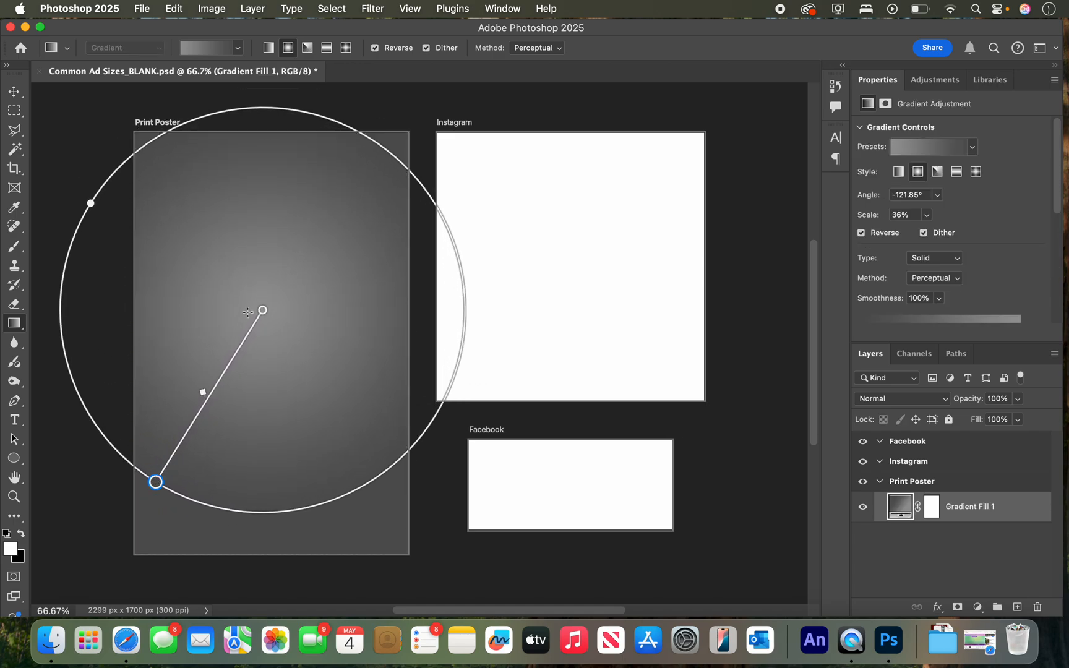
pyautogui.press('super+z')
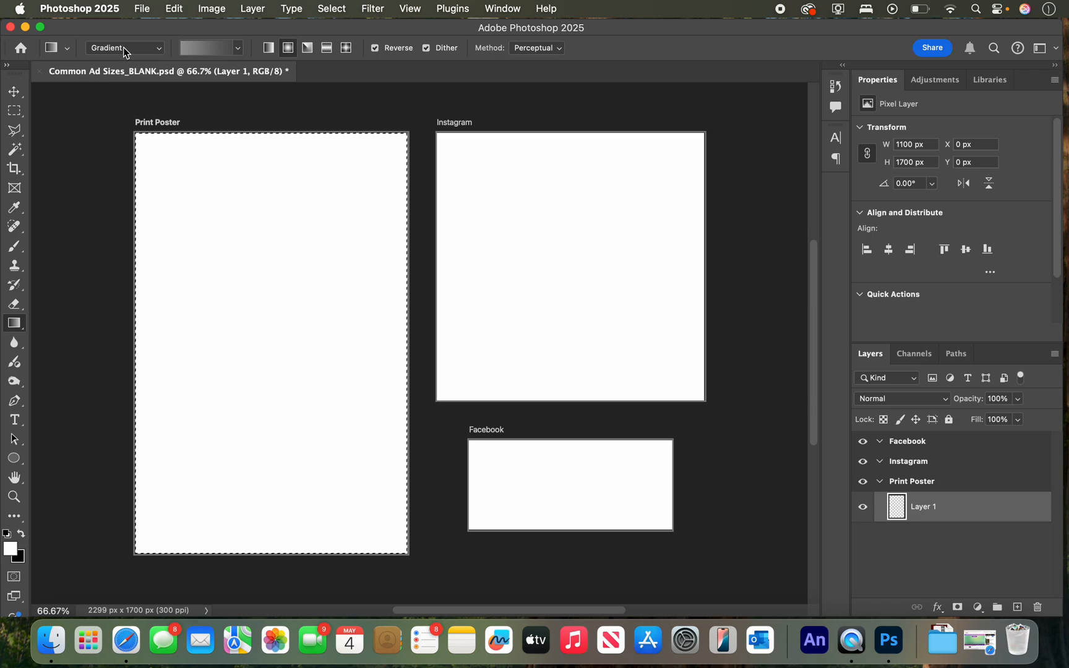
# Choose the first pink-to-purple preset of the Purples group for the Gradient tool, with the radial style.
pyautogui.click(242, 48)
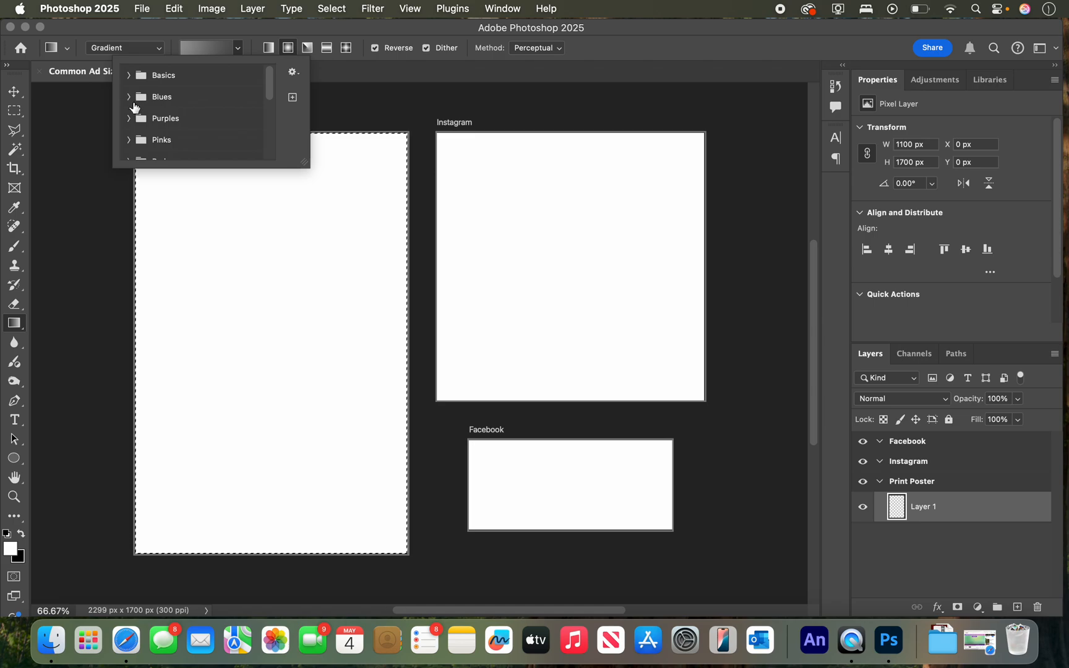
pyautogui.click(129, 118)
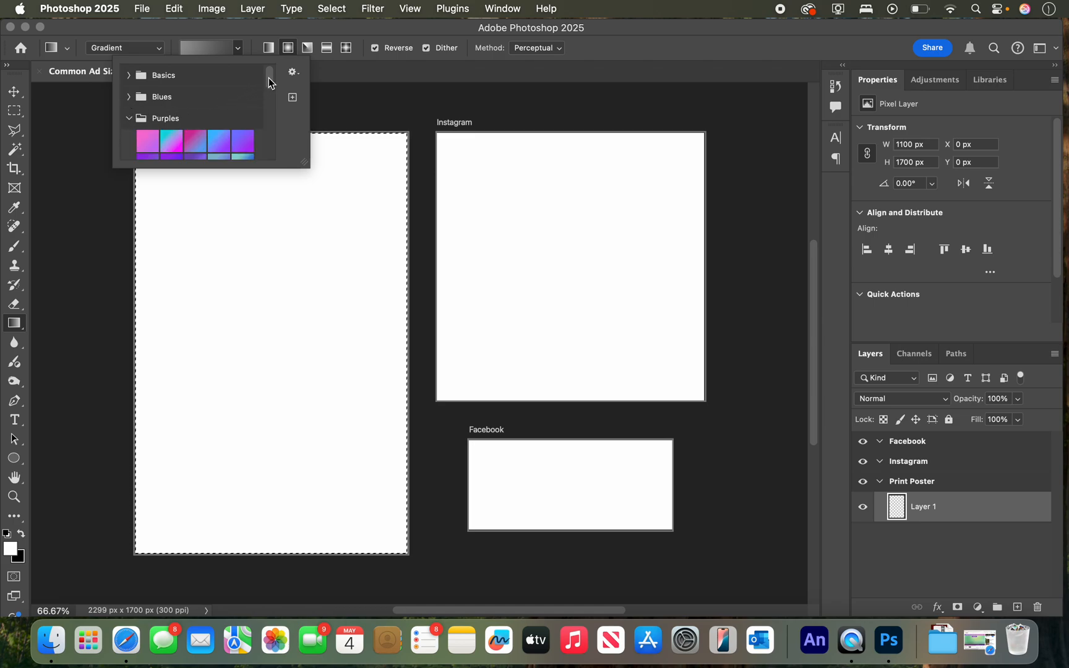
pyautogui.moveTo(270, 81); pyautogui.dragTo(269, 90)
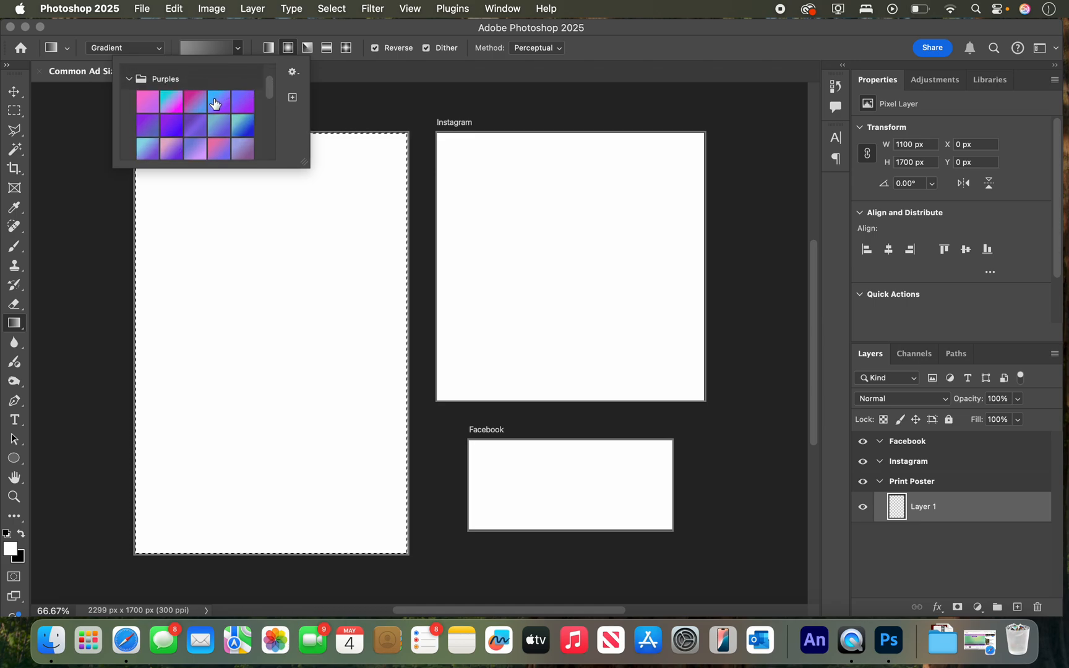
pyautogui.click(144, 101)
pyautogui.click(197, 47)
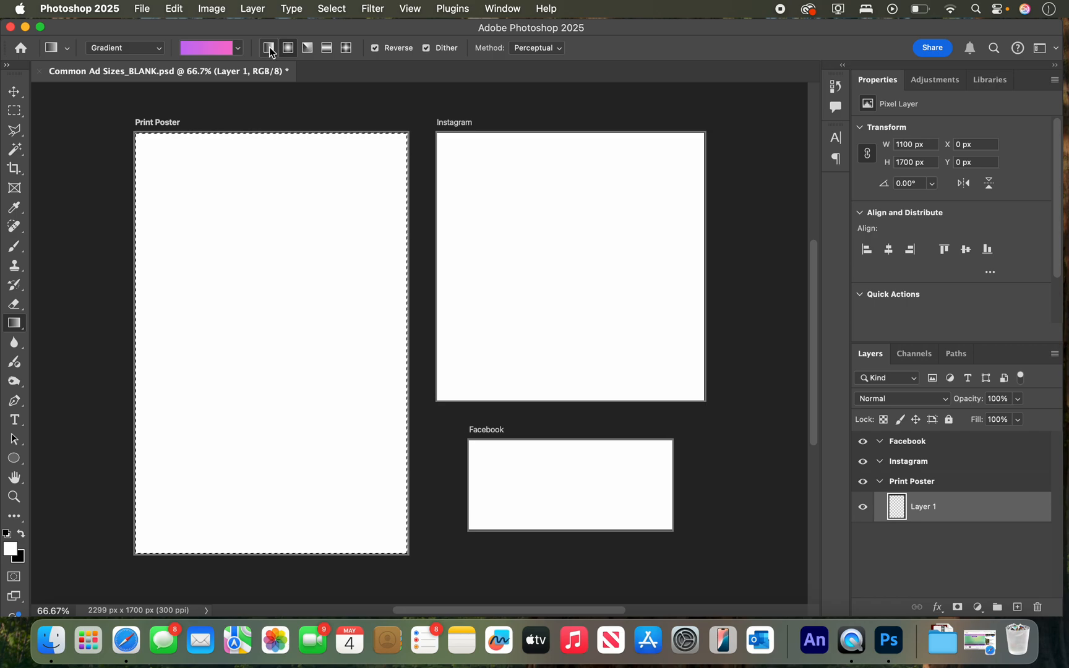
pyautogui.click(287, 49)
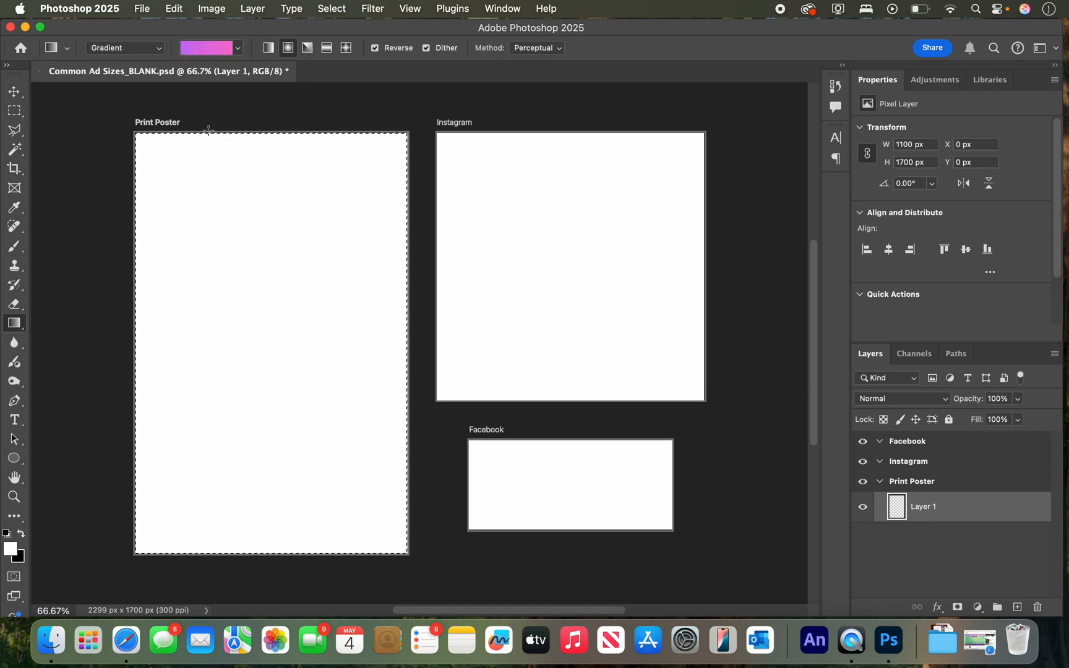
pyautogui.click(211, 51)
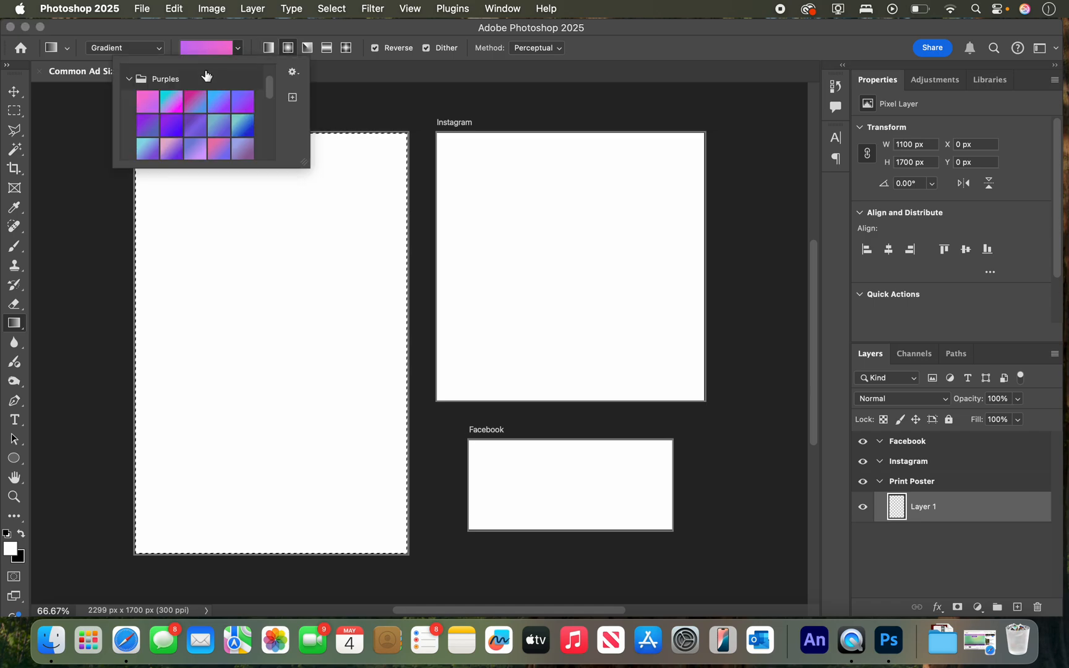
pyautogui.doubleClick(143, 99)
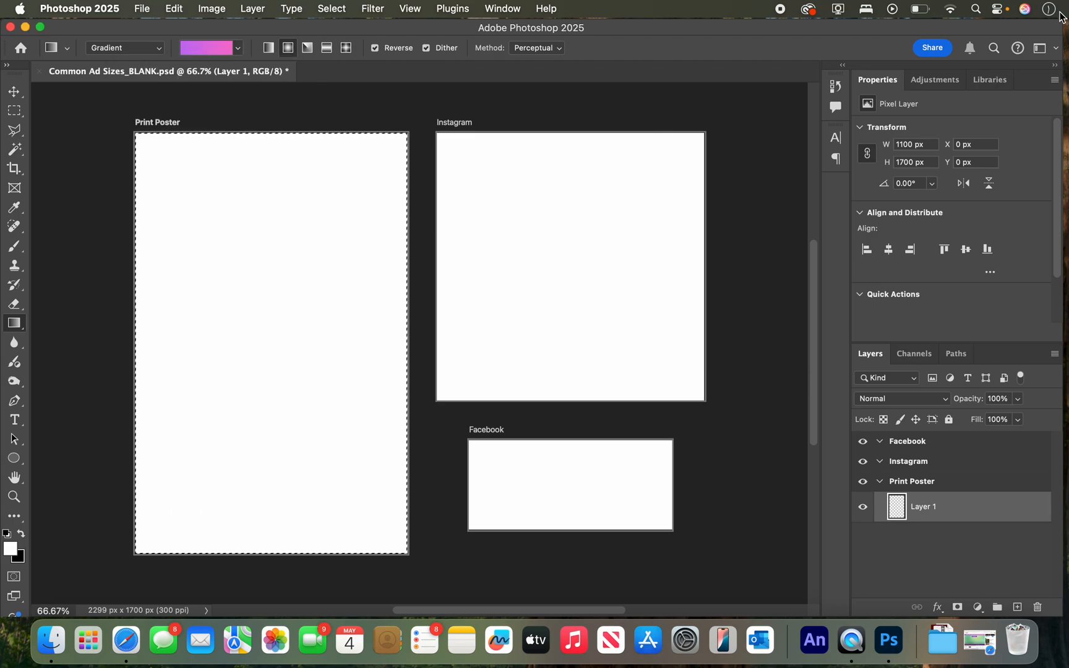
# Show the Gradients presets in the workspace and resize the panels so the layer list has room.
pyautogui.click(500, 8)
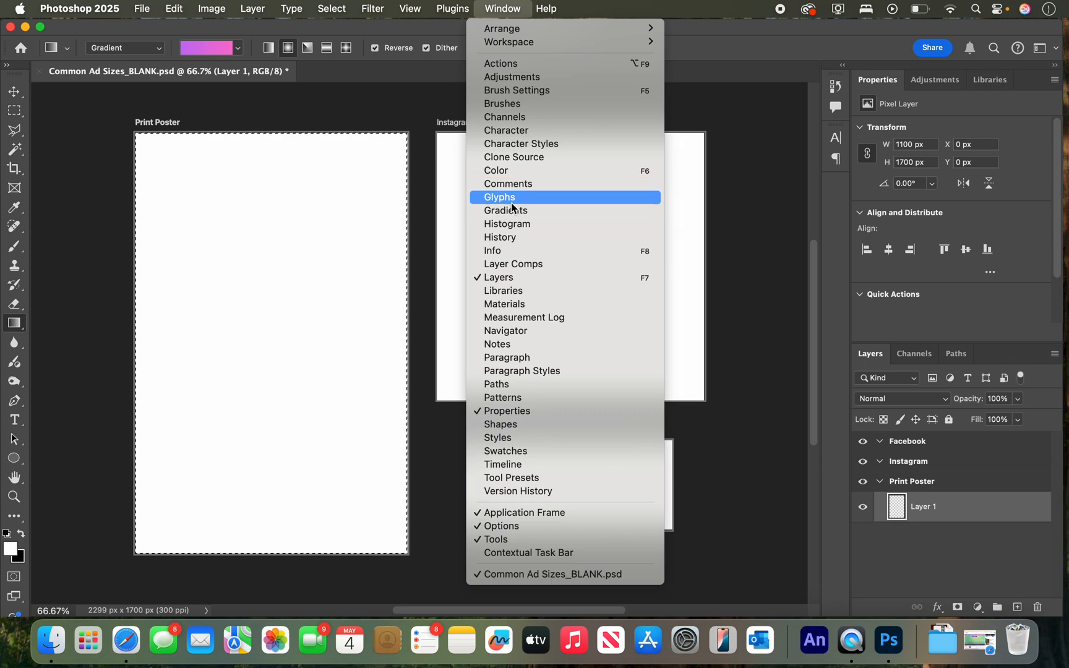
pyautogui.click(679, 174)
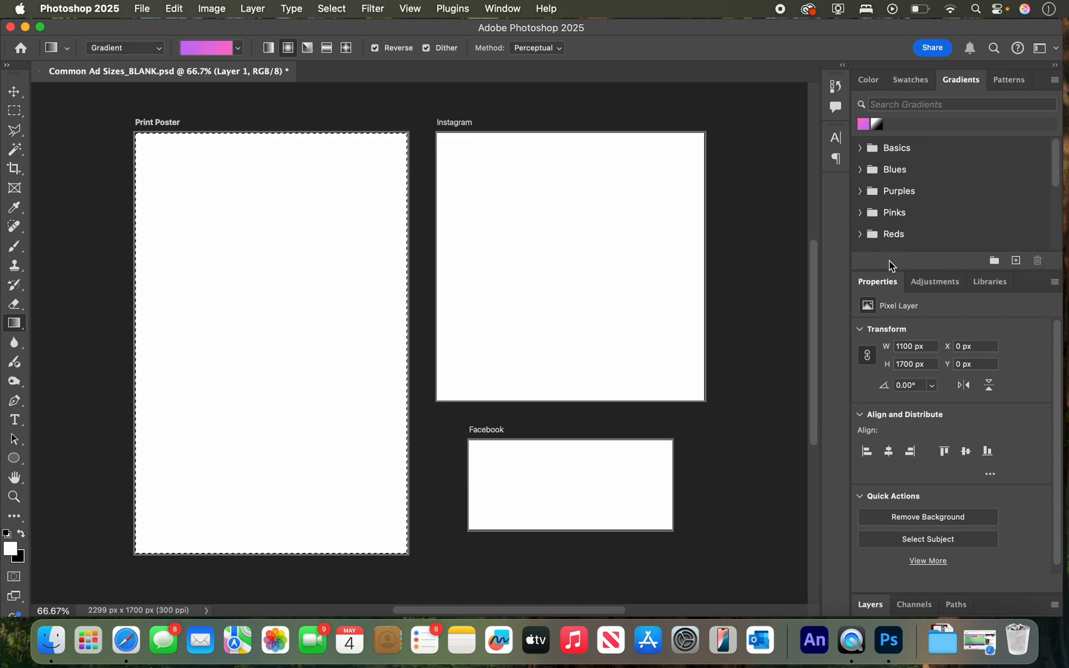
pyautogui.click(871, 605)
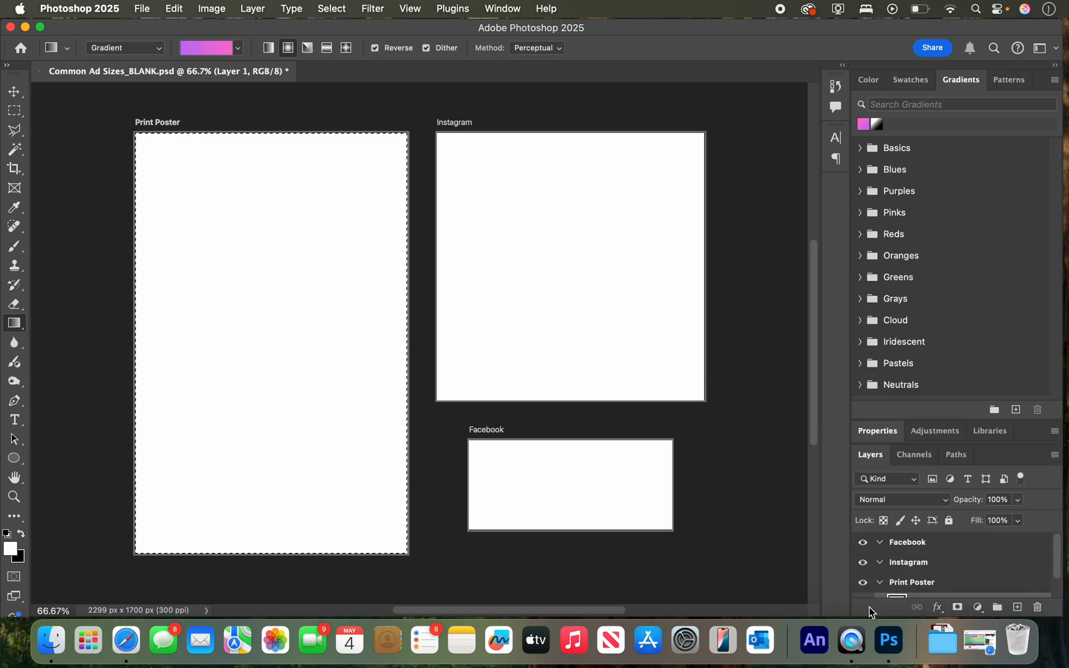
pyautogui.scroll(-1, 940, 561)
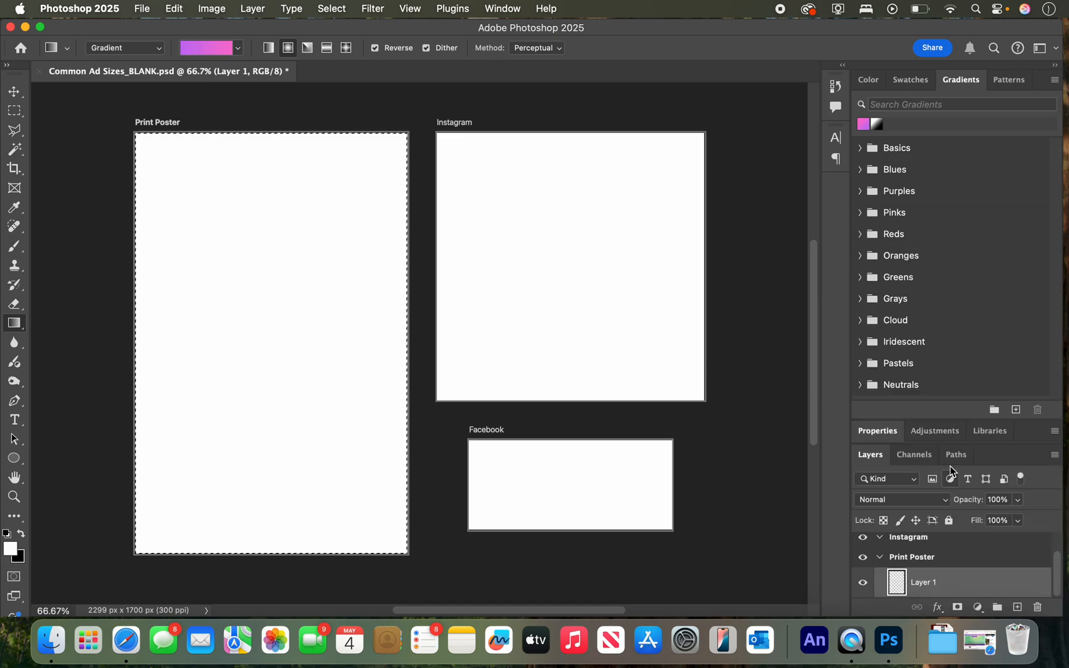
pyautogui.moveTo(942, 409); pyautogui.dragTo(953, 243)
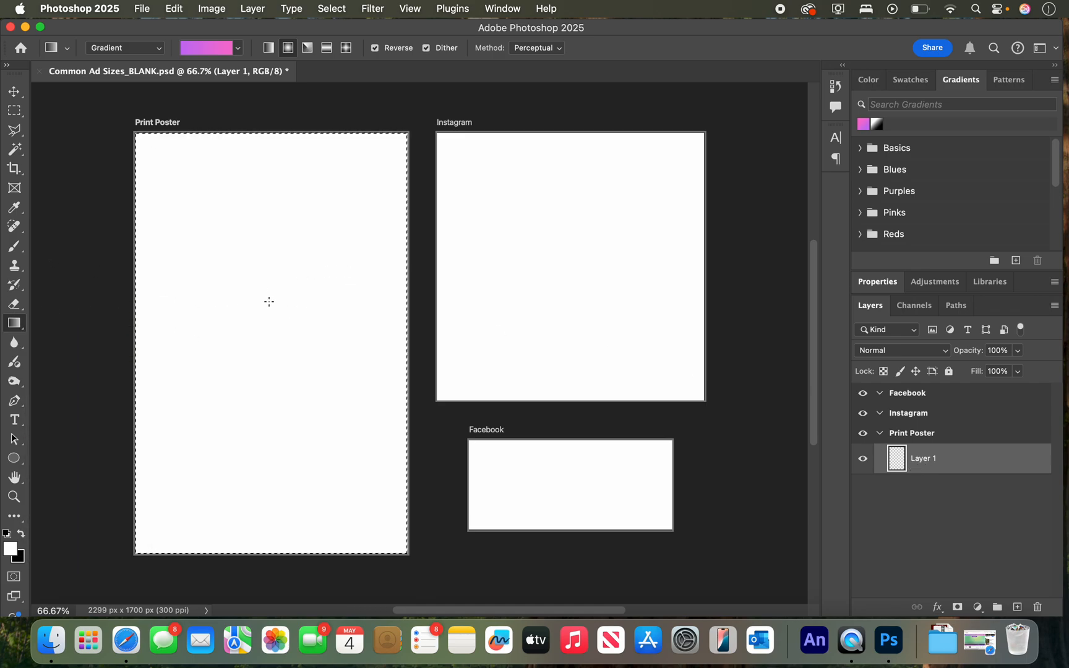
# Fill the Print Poster with the pink and purple radial gradient, running from its center to near its lower-right corner.
pyautogui.moveTo(269, 301); pyautogui.dragTo(172, 529)
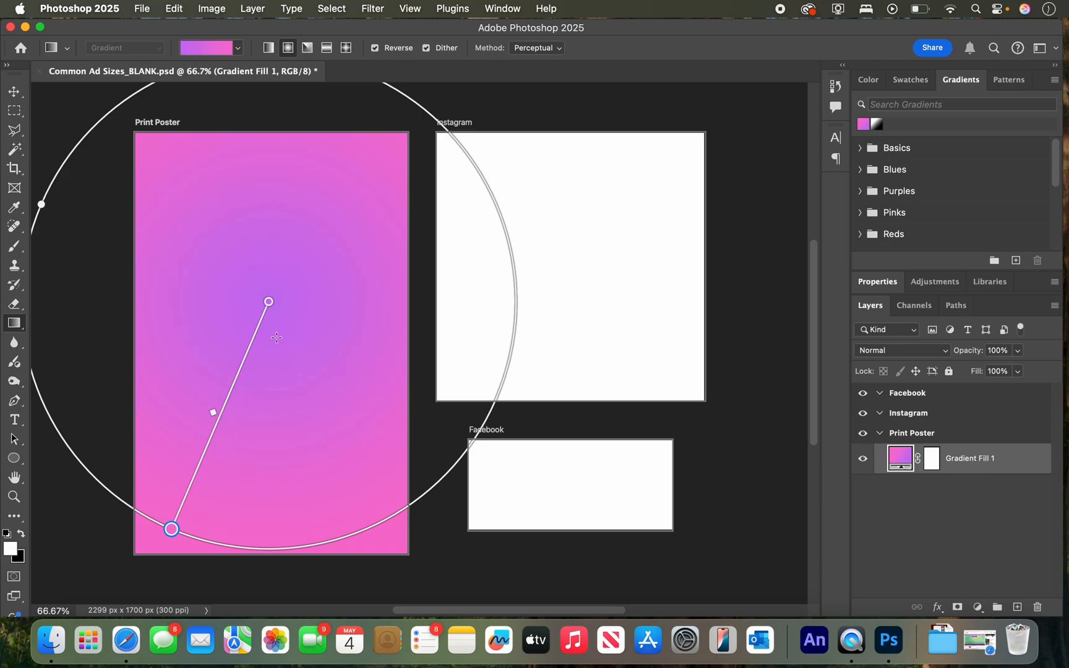
pyautogui.moveTo(272, 330); pyautogui.dragTo(393, 545)
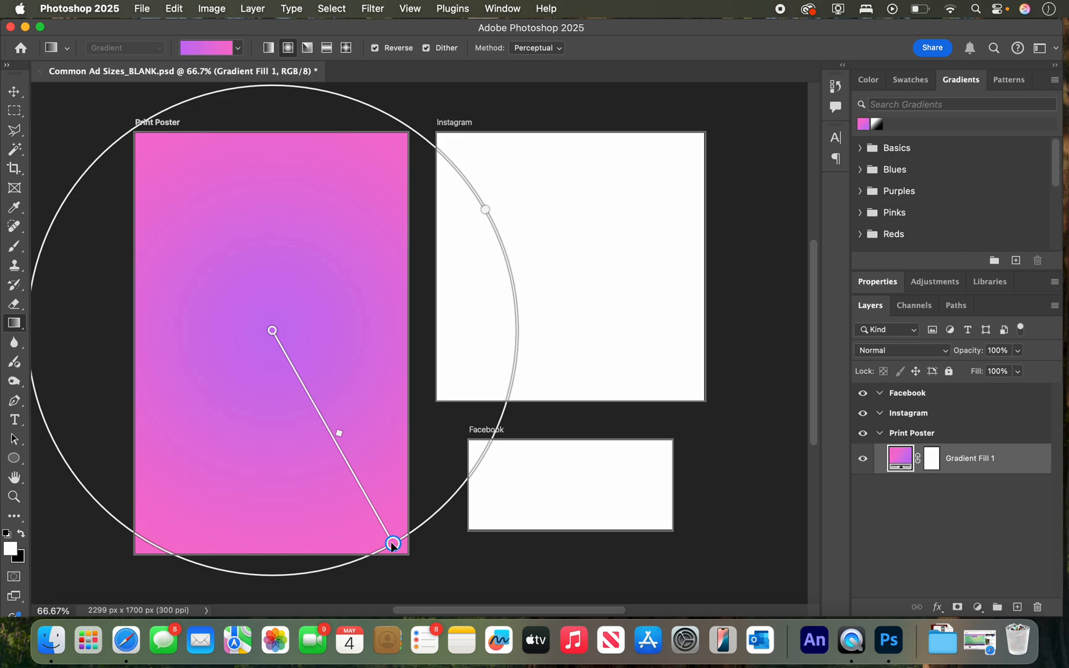
# Activate the Move tool and open model.psd from the WEEK 7 TUTORIAL folder in Finder.
pyautogui.click(13, 92)
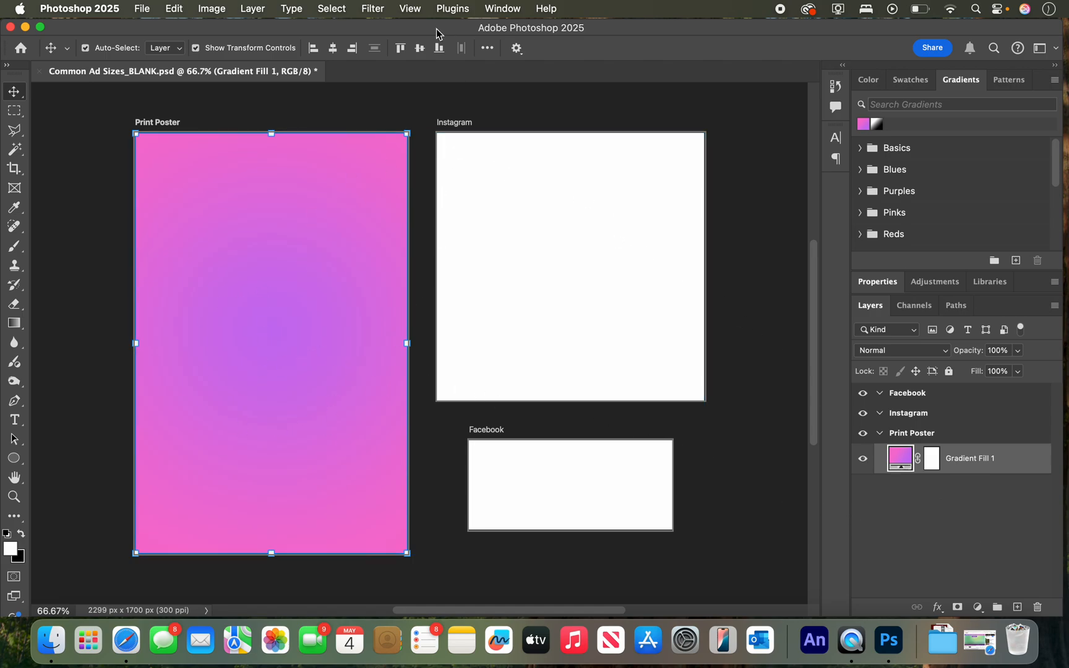
pyautogui.moveTo(394, 25); pyautogui.dragTo(496, 217)
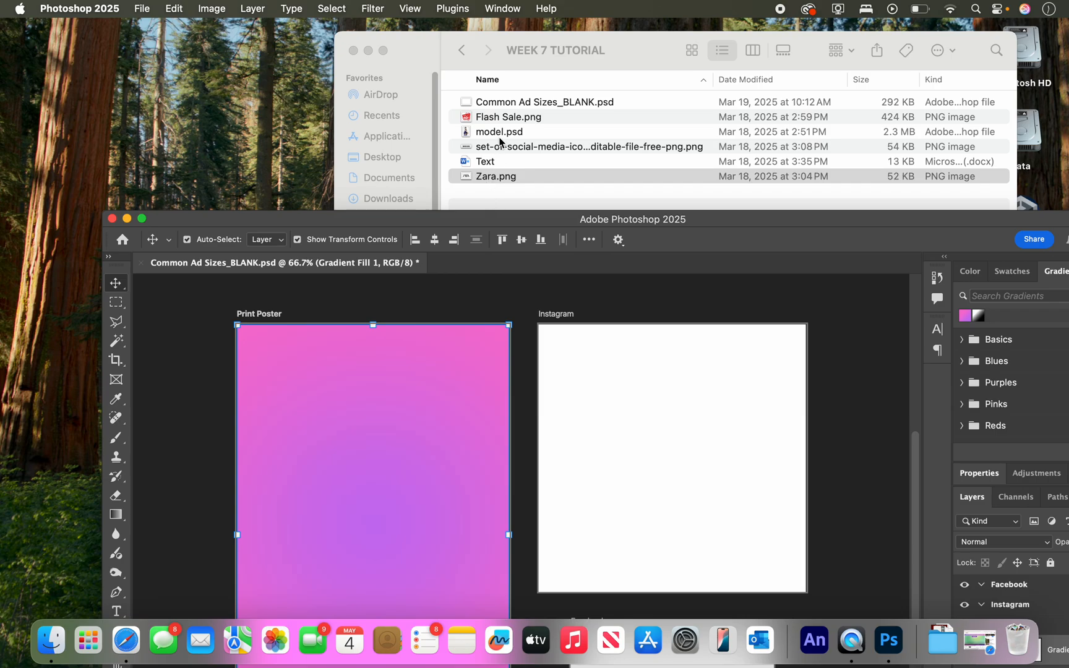
pyautogui.doubleClick(499, 132)
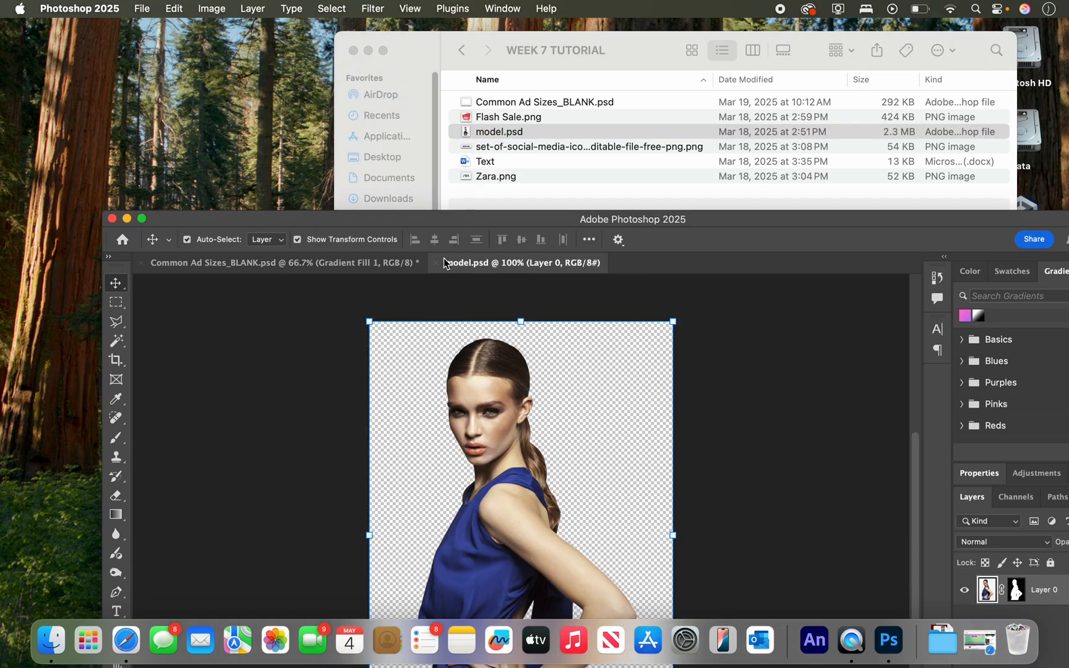
pyautogui.moveTo(449, 218); pyautogui.dragTo(410, 33)
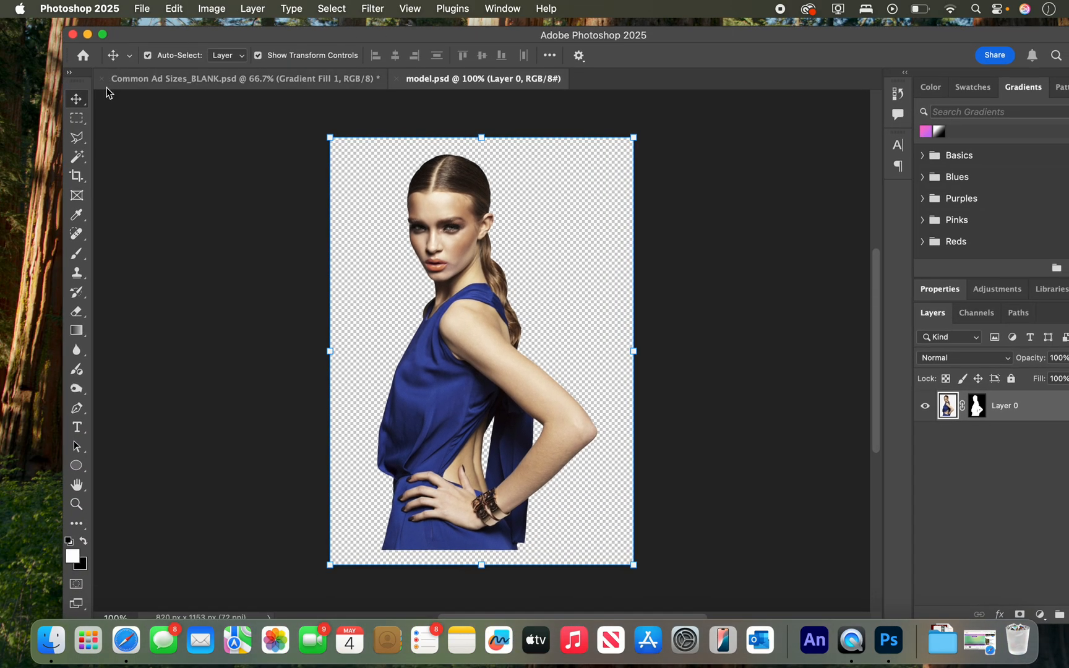
# Copy the model into the Print Poster, enlarge her to about 141%, and place her against the artboard's right and bottom edges.
pyautogui.moveTo(485, 319); pyautogui.dragTo(347, 425)
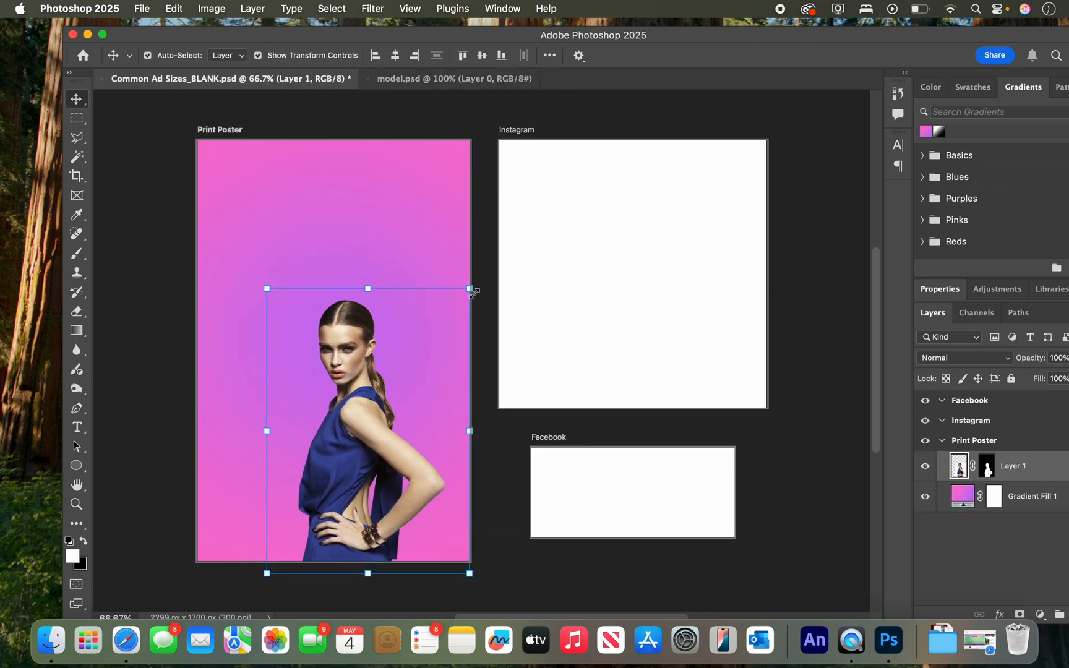
pyautogui.moveTo(469, 291); pyautogui.dragTo(574, 181)
pyautogui.moveTo(364, 356)
pyautogui.mouseDown()
pyautogui.moveTo(382, 358)
pyautogui.moveTo(376, 337)
pyautogui.moveTo(384, 360)
pyautogui.mouseUp()
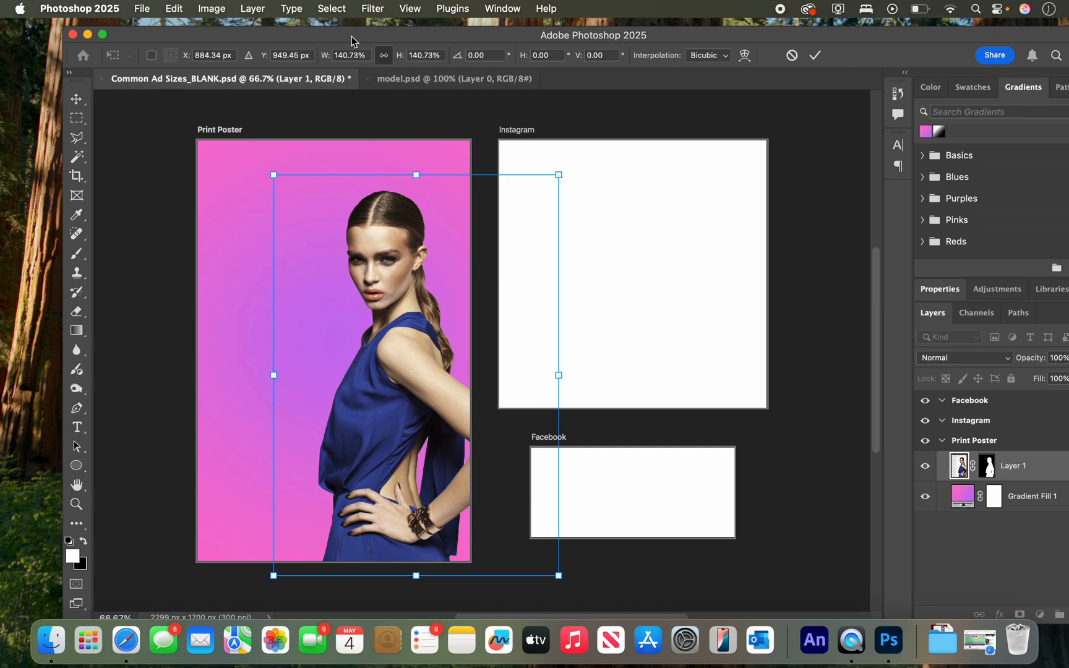
# Preview Flash Sale.png in the WEEK 7 TUTORIAL folder in Finder and open it in Photoshop.
pyautogui.moveTo(351, 41); pyautogui.dragTo(425, 141)
pyautogui.click(518, 44)
pyautogui.click(501, 132)
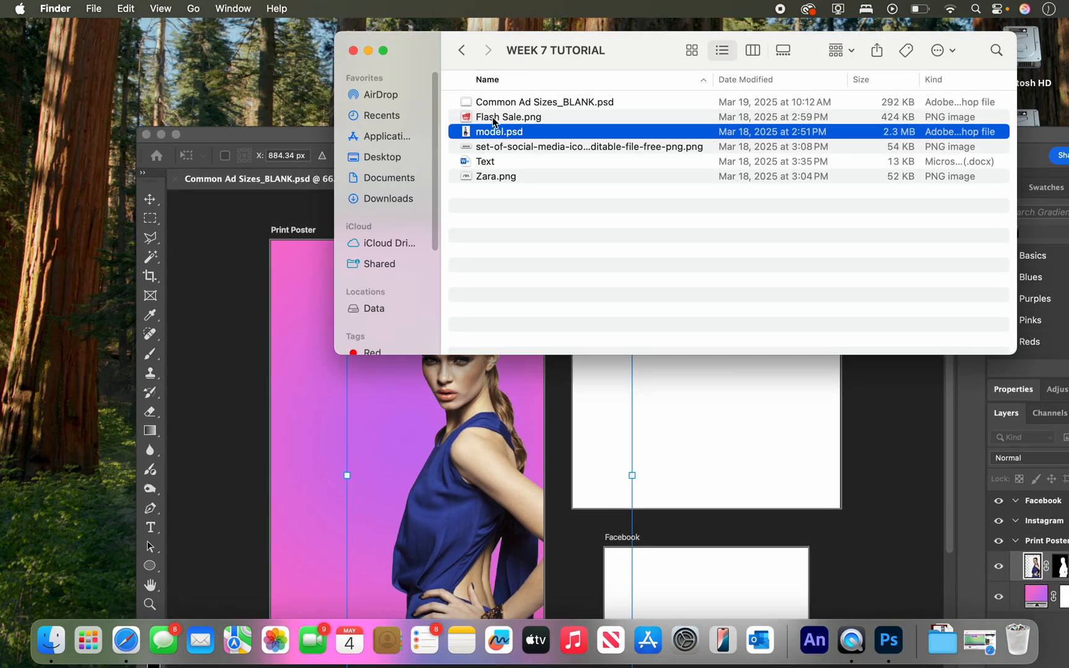
pyautogui.click(495, 118)
pyautogui.press('space')
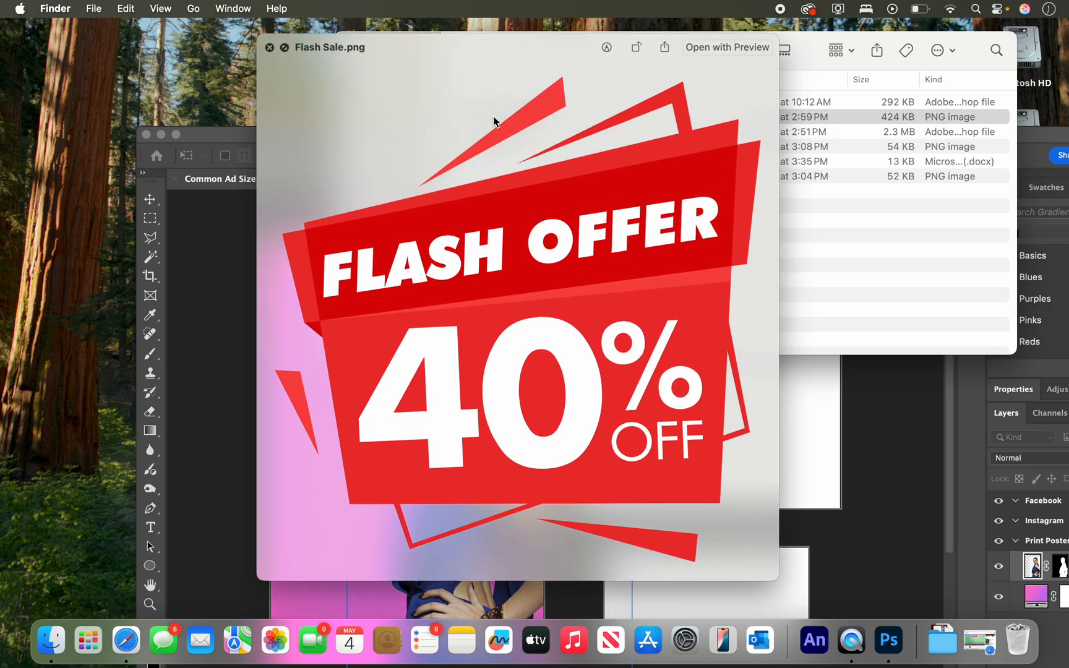
pyautogui.press('space')
pyautogui.moveTo(497, 120); pyautogui.dragTo(888, 640)
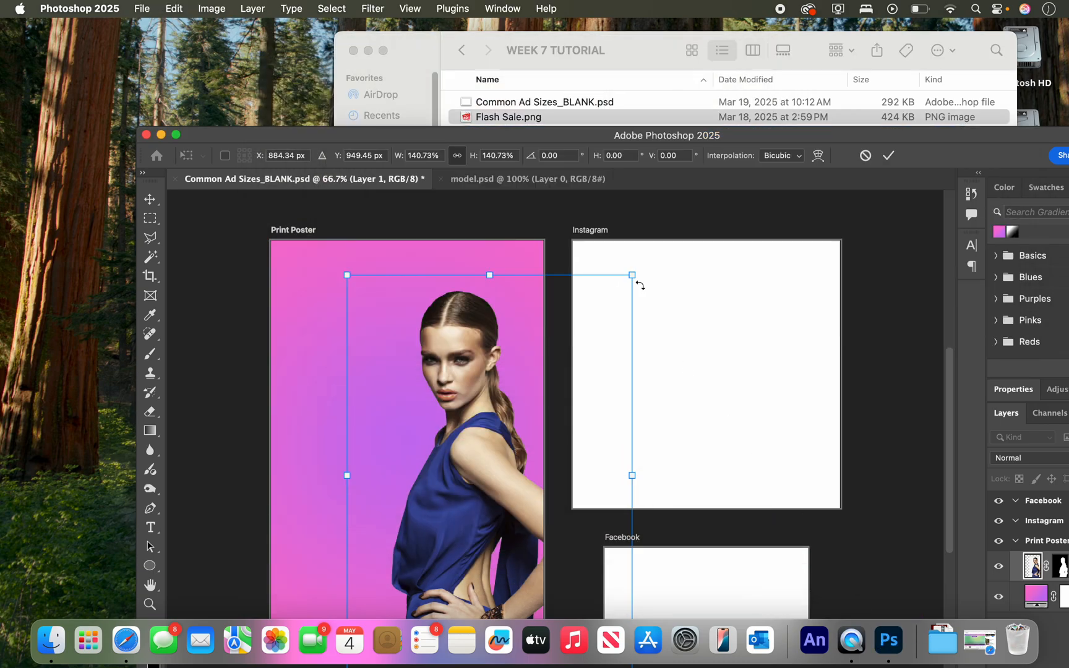
pyautogui.doubleClick(534, 137)
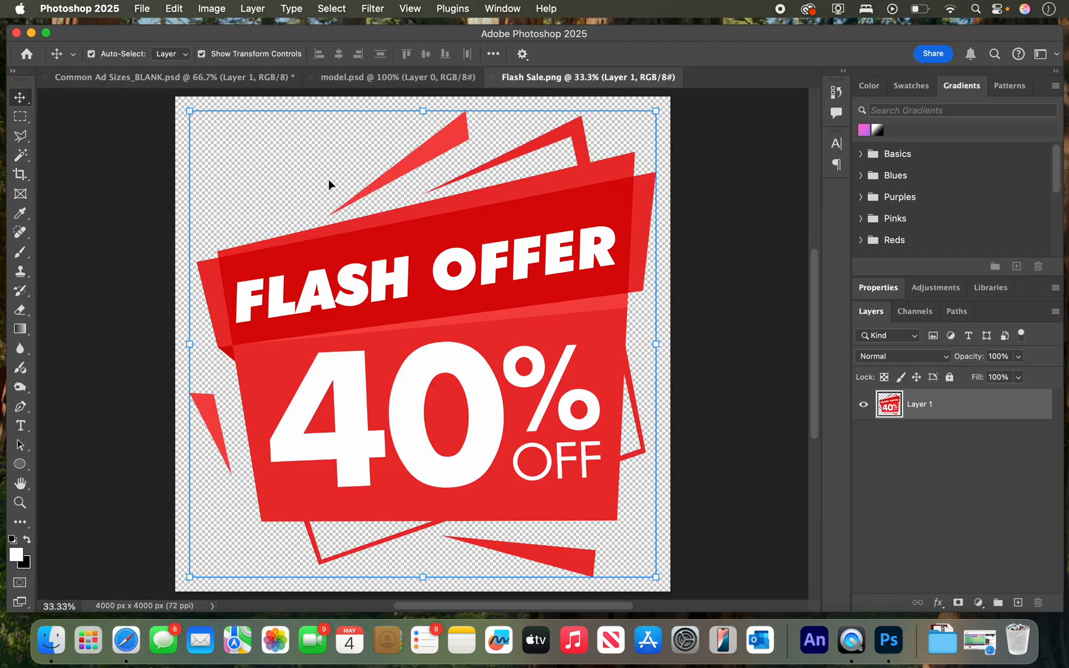
# Copy the Flash Offer graphic into the Print Poster and move it down until its upper-right corner is reachable.
pyautogui.moveTo(447, 254); pyautogui.dragTo(191, 127)
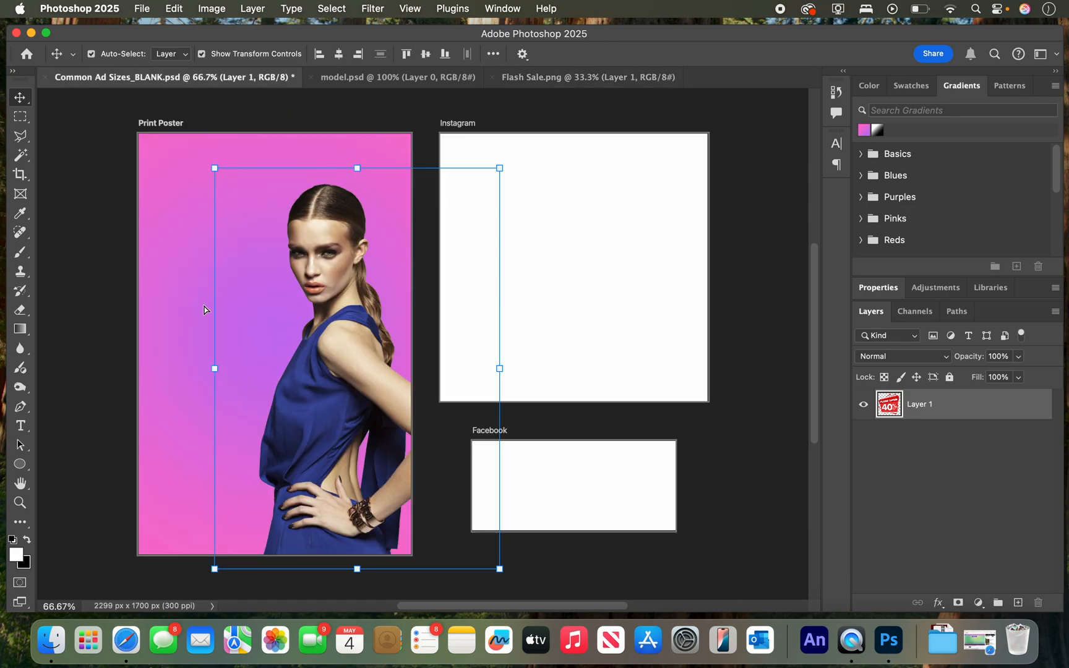
pyautogui.moveTo(204, 309); pyautogui.dragTo(205, 309)
pyautogui.moveTo(309, 307); pyautogui.dragTo(335, 417)
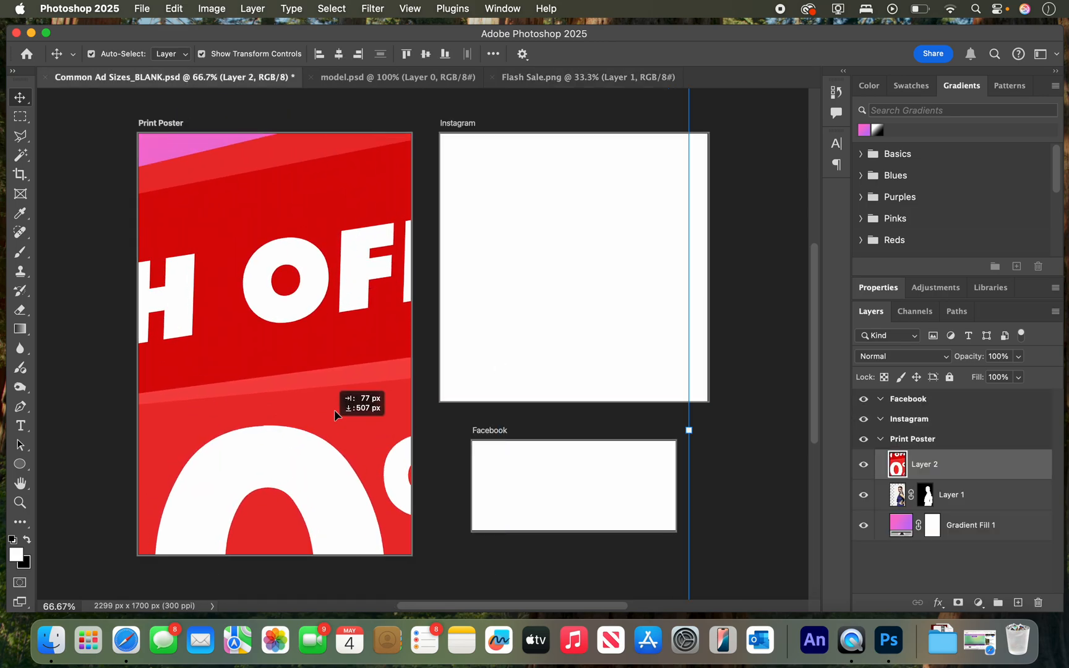
pyautogui.moveTo(367, 212); pyautogui.dragTo(352, 400)
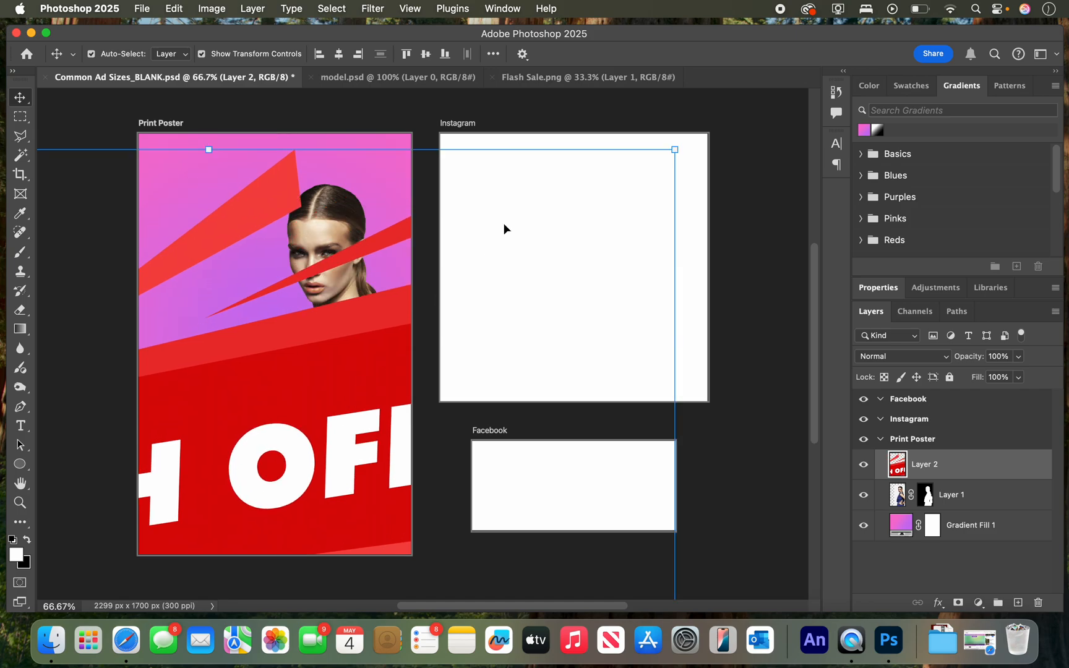
# Scale the Flash Offer graphic down to about 15% and place it at the poster's left side, beside the model's face and shoulder.
pyautogui.moveTo(673, 151); pyautogui.dragTo(312, 392)
pyautogui.moveTo(276, 495); pyautogui.dragTo(305, 213)
pyautogui.moveTo(405, 174); pyautogui.dragTo(318, 251)
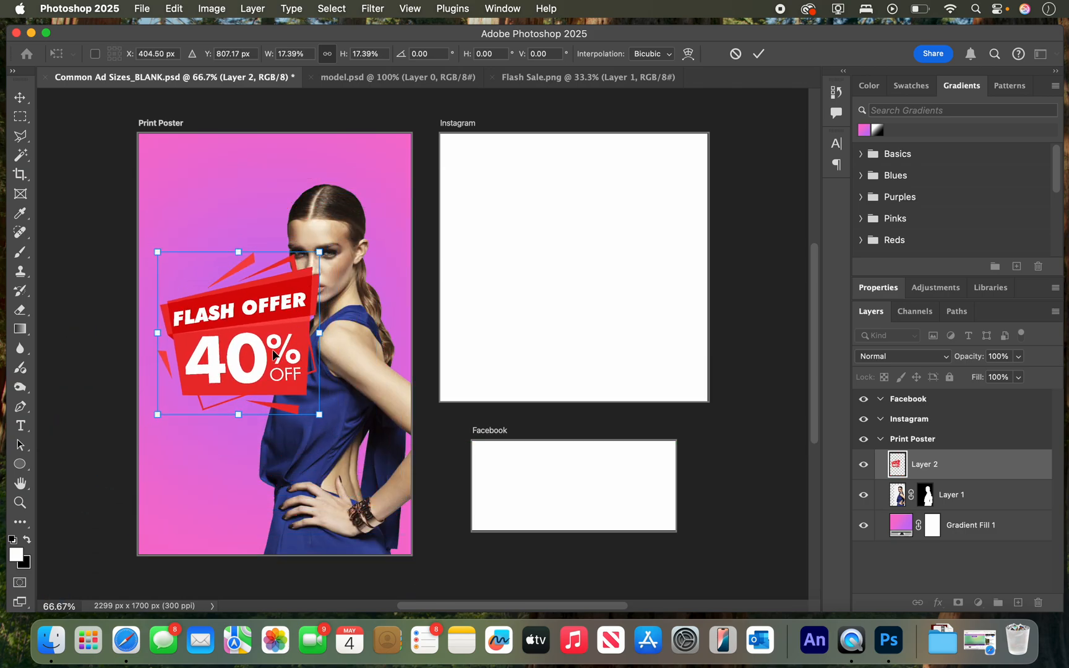
pyautogui.moveTo(274, 355); pyautogui.dragTo(241, 355)
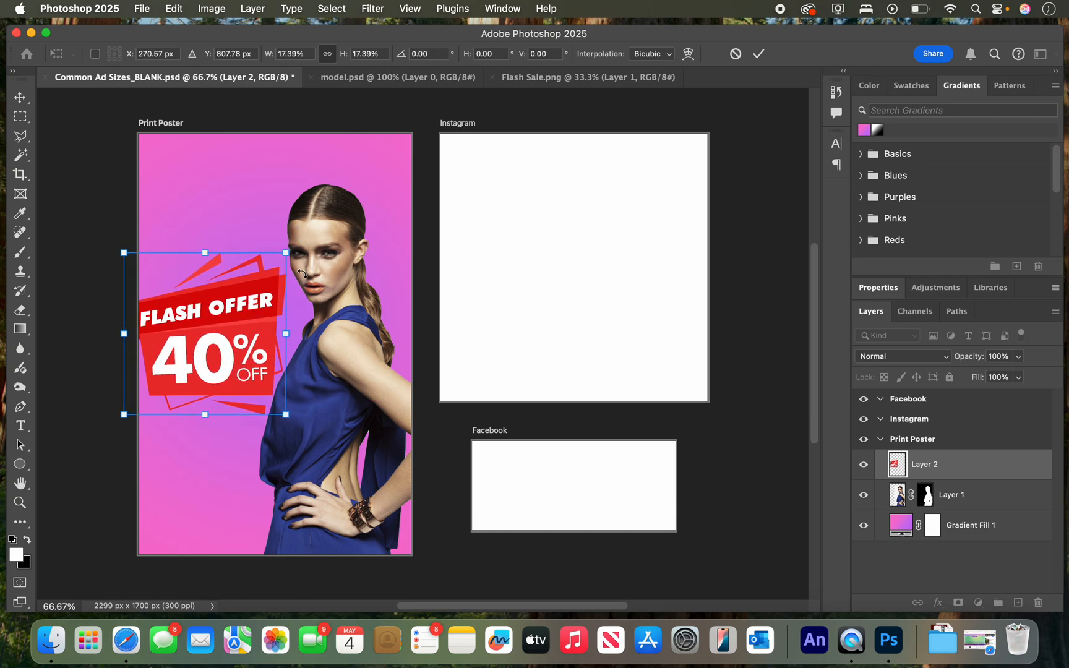
pyautogui.moveTo(286, 254); pyautogui.dragTo(275, 264)
pyautogui.moveTo(234, 340); pyautogui.dragTo(240, 322)
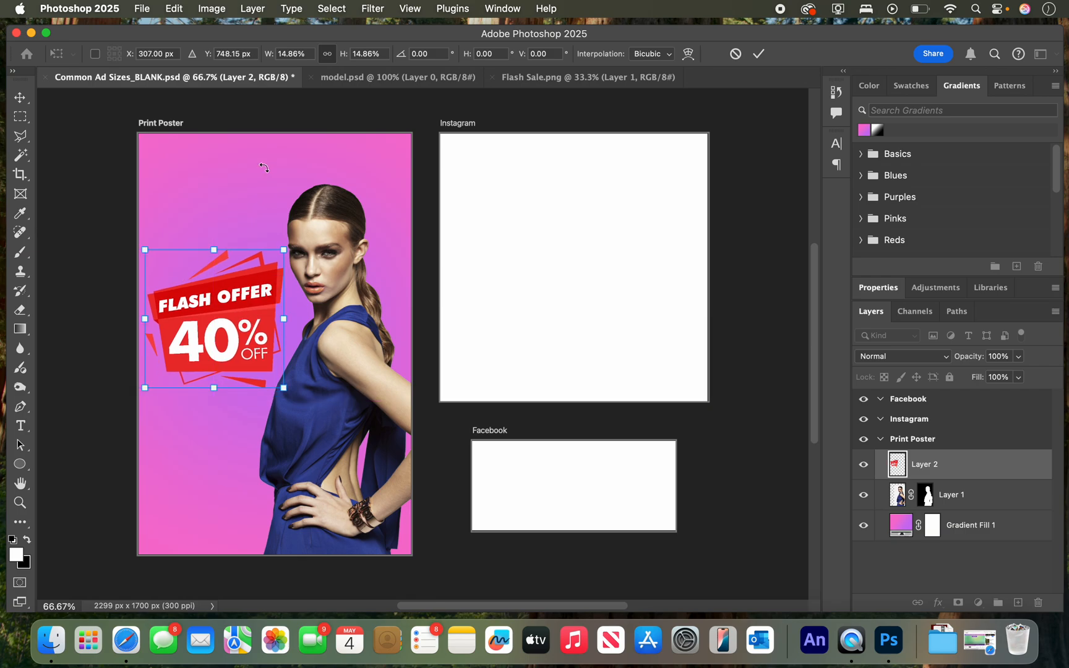
pyautogui.click(20, 97)
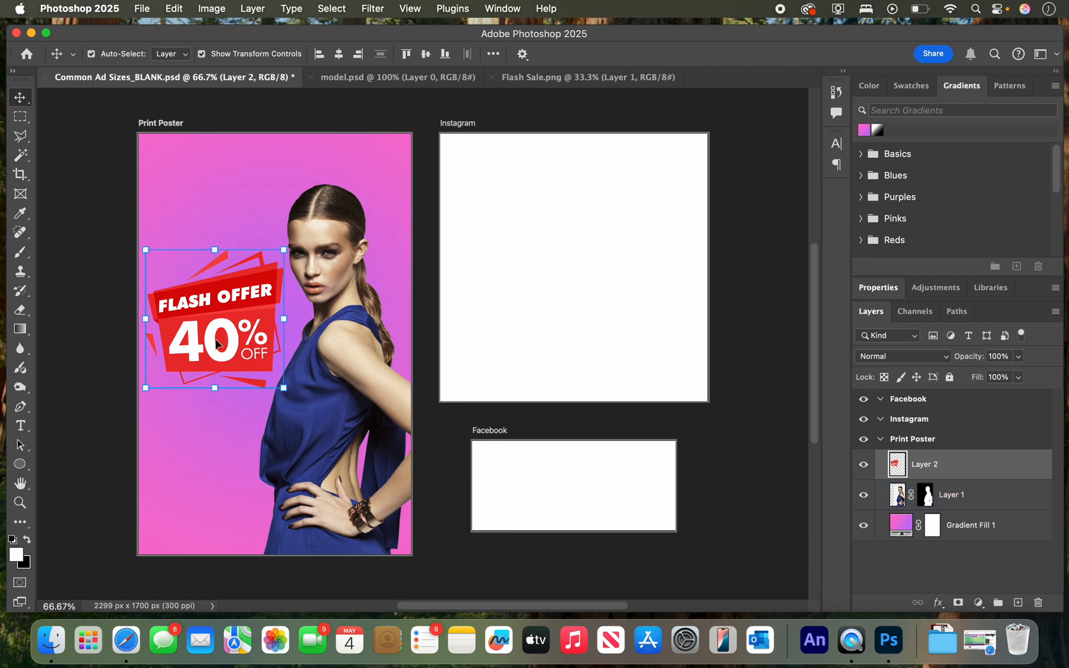
# Recolor the Flash Offer graphic blue with Hue/Saturation at hue -124, saturation -16 and lightness +4, and move it slightly lower.
pyautogui.click(210, 6)
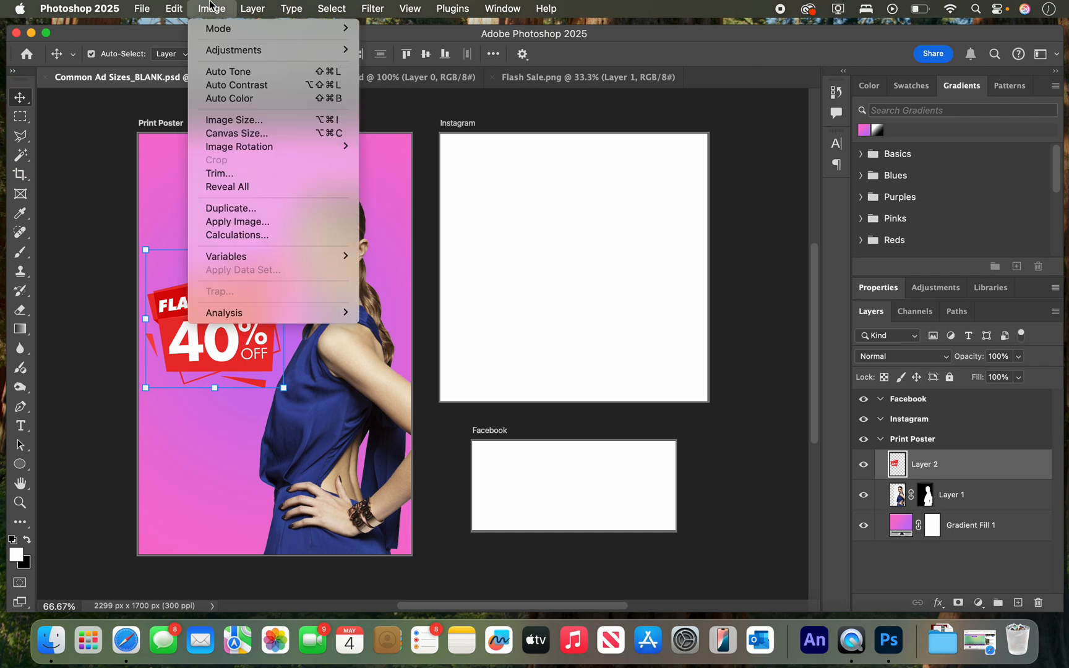
pyautogui.moveTo(217, 44)
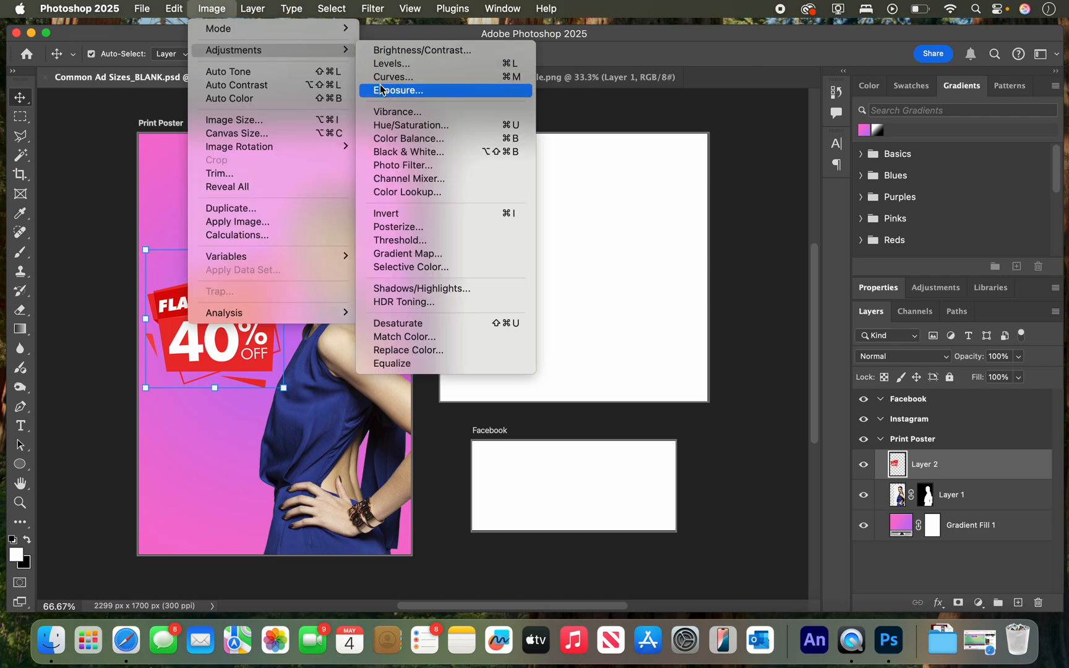
pyautogui.click(411, 126)
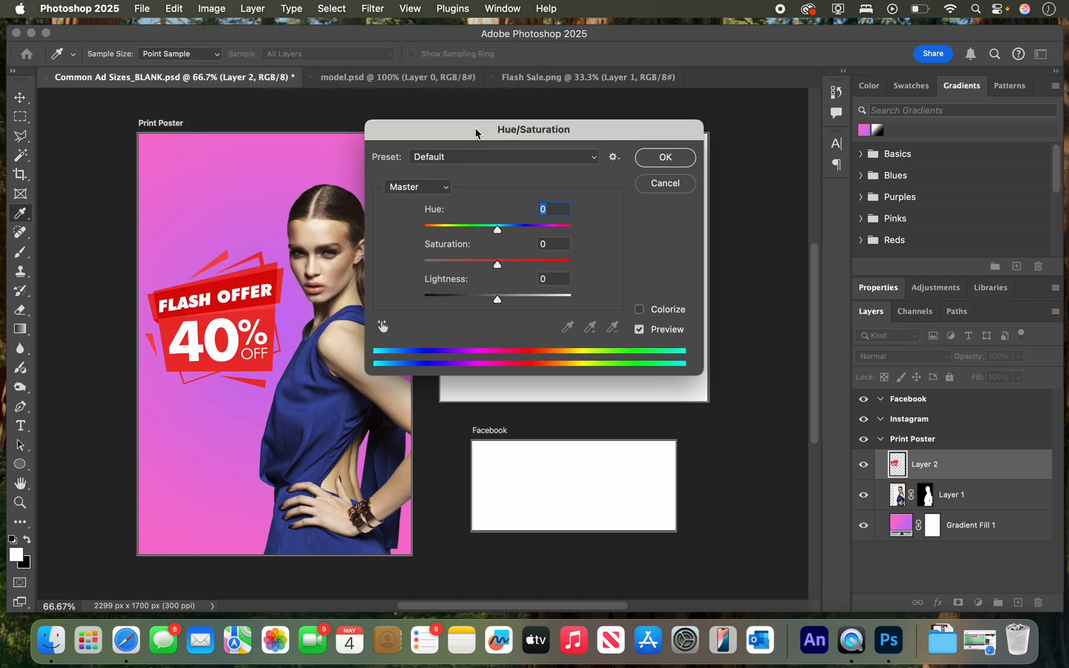
pyautogui.moveTo(475, 132); pyautogui.dragTo(637, 95)
pyautogui.moveTo(656, 194); pyautogui.dragTo(606, 190)
pyautogui.moveTo(662, 227); pyautogui.dragTo(663, 258)
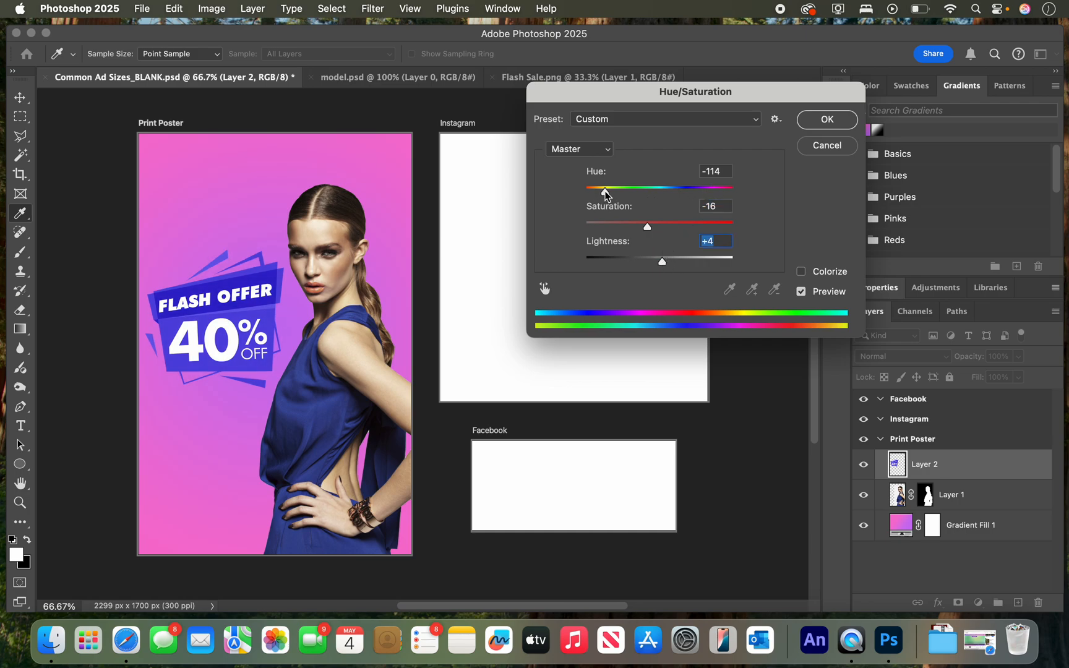
pyautogui.moveTo(605, 193); pyautogui.dragTo(602, 192)
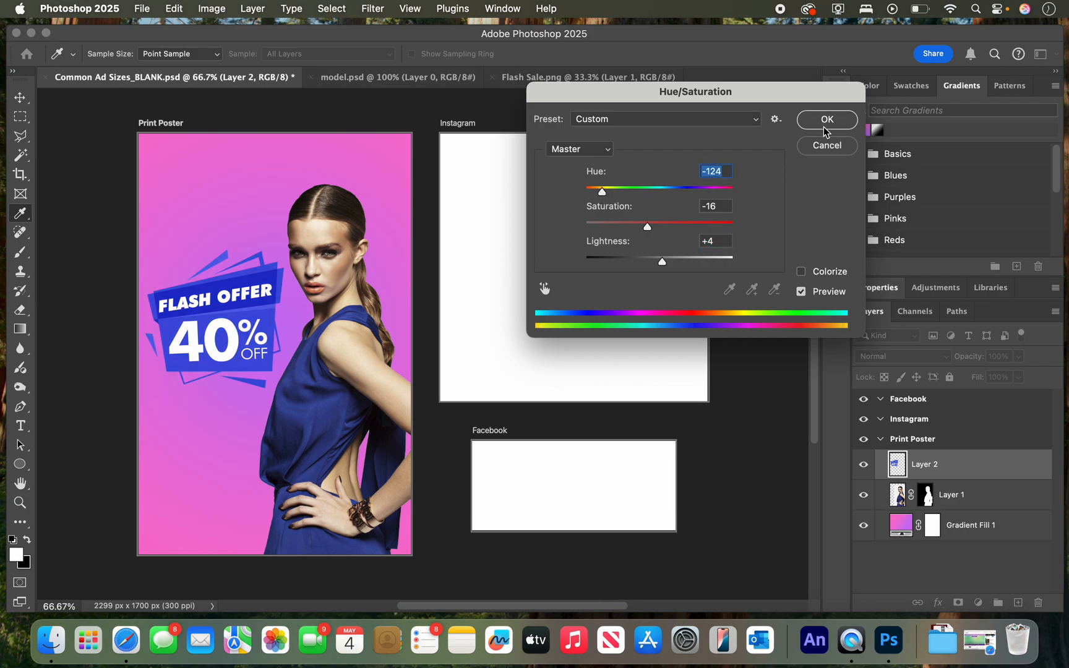
pyautogui.click(825, 120)
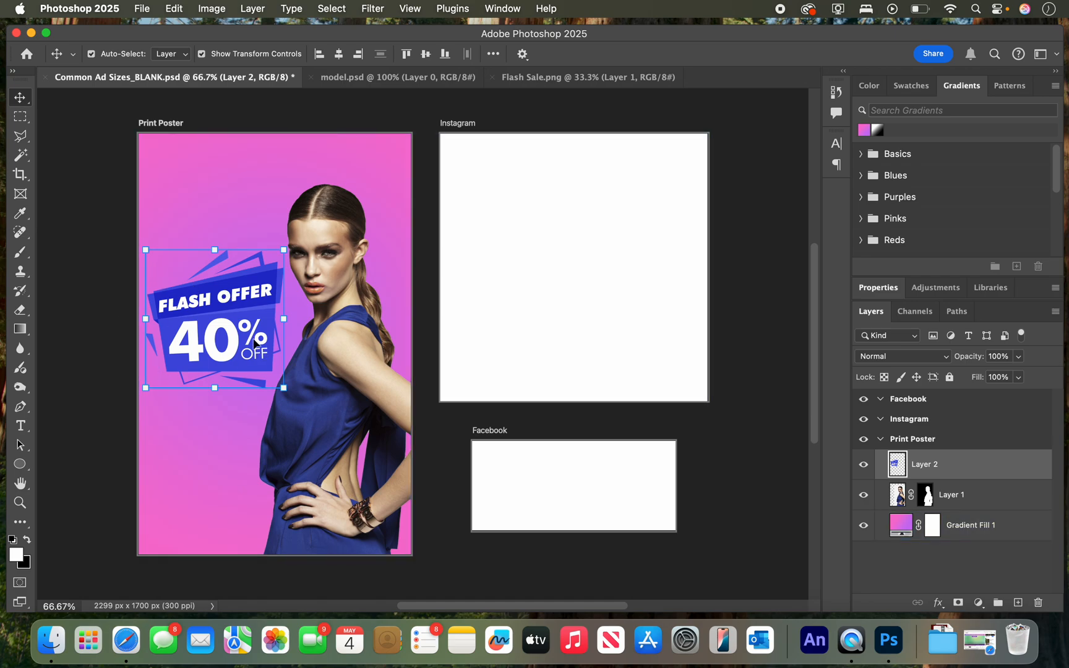
pyautogui.moveTo(227, 307); pyautogui.dragTo(230, 319)
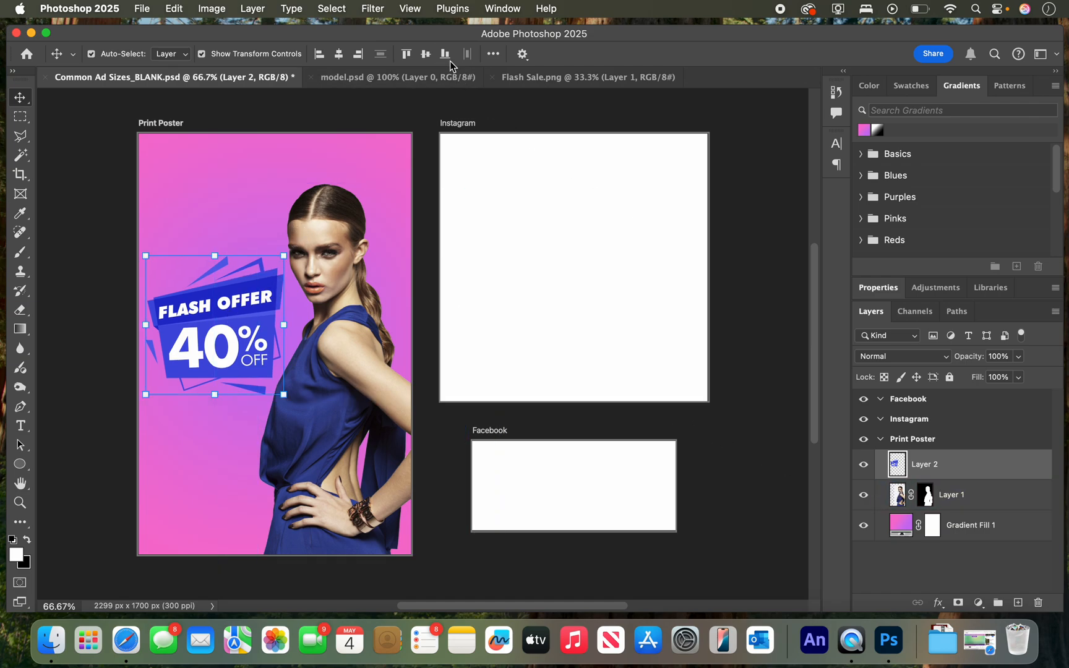
# Preview Zara.png in the WEEK 7 TUTORIAL folder in Finder and open it in Photoshop.
pyautogui.moveTo(382, 29); pyautogui.dragTo(387, 253)
pyautogui.click(540, 188)
pyautogui.click(490, 174)
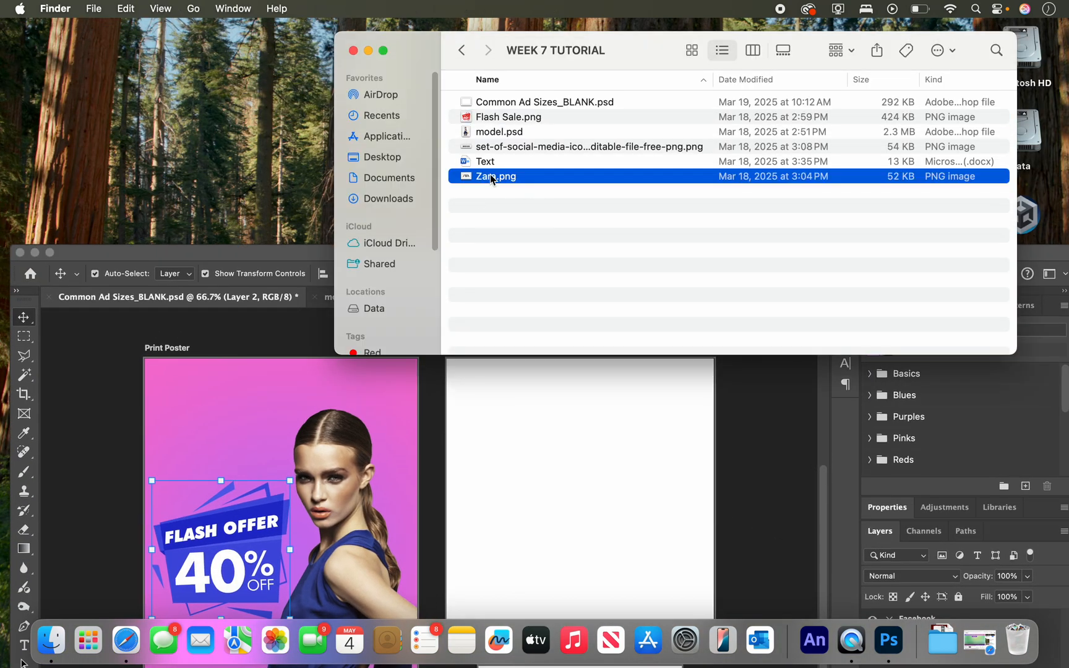
pyautogui.press('space')
pyautogui.press('space')
pyautogui.moveTo(490, 176); pyautogui.dragTo(889, 640)
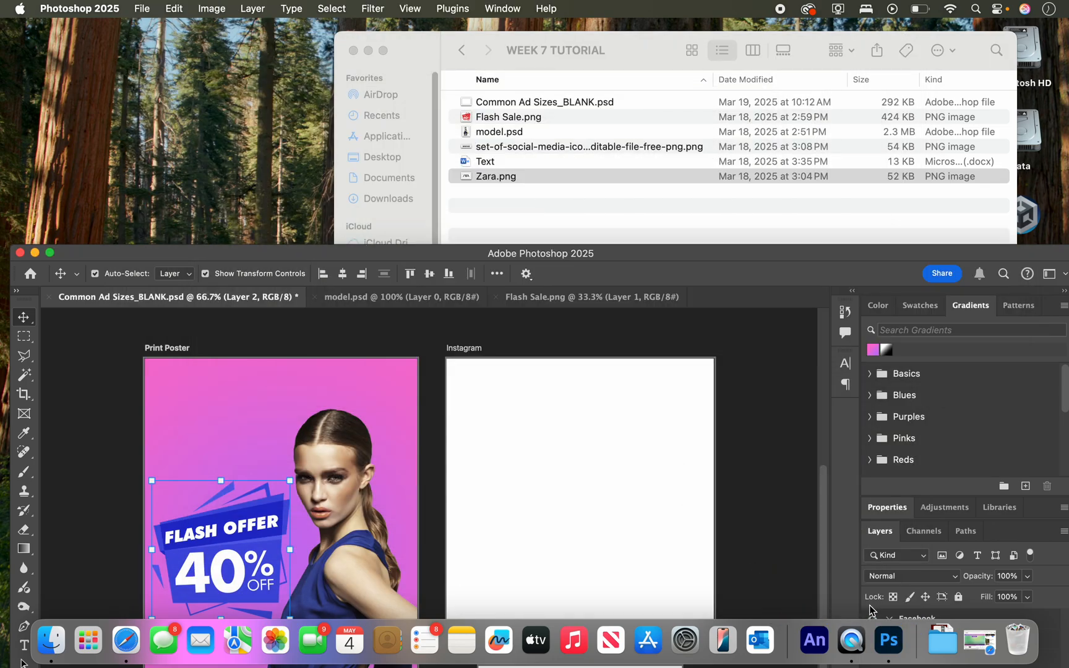
pyautogui.moveTo(312, 254); pyautogui.dragTo(361, 40)
# Copy the ZARA logo into the Print Poster, scale it to about 48%, and move it to the top of the poster.
pyautogui.moveTo(267, 317); pyautogui.dragTo(214, 183)
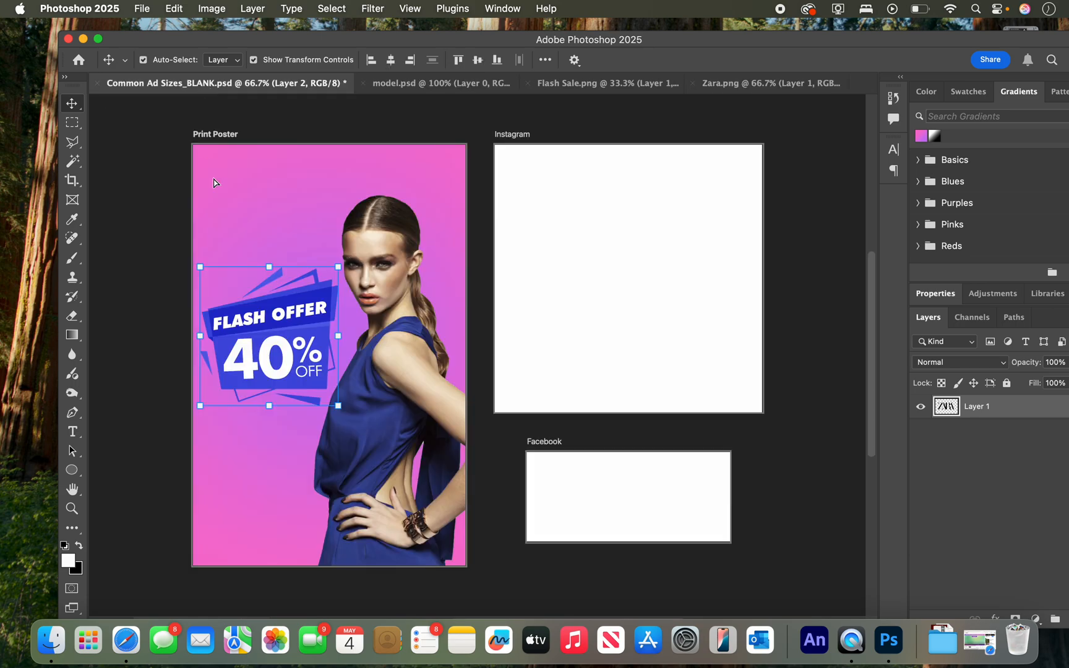
pyautogui.moveTo(302, 247); pyautogui.dragTo(304, 243)
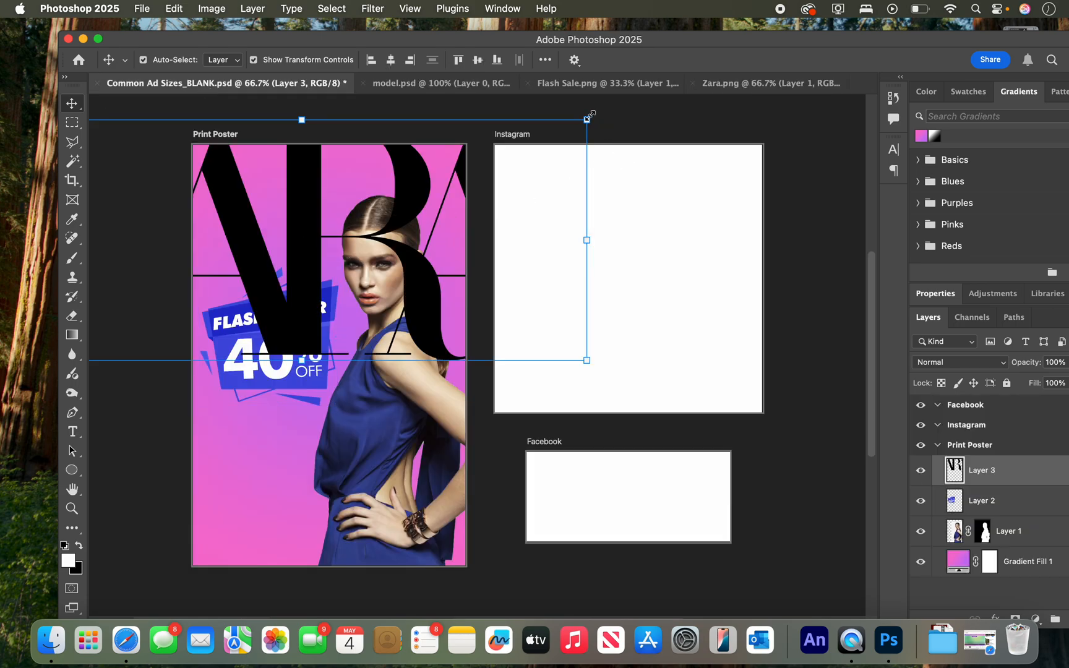
pyautogui.moveTo(589, 117); pyautogui.dragTo(456, 211)
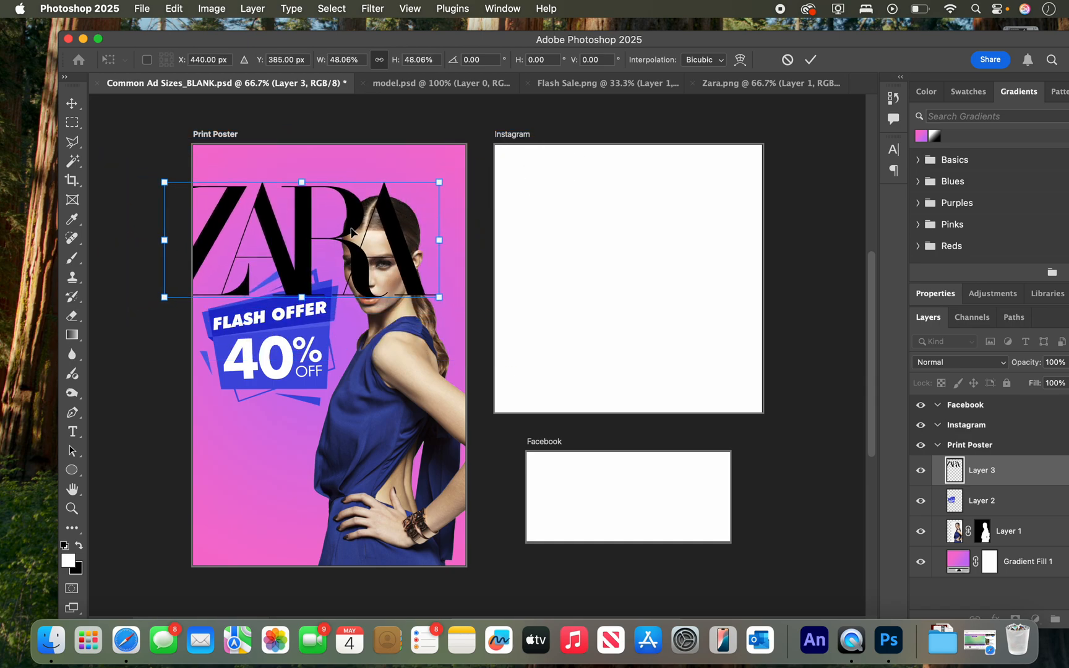
pyautogui.moveTo(293, 237); pyautogui.dragTo(340, 206)
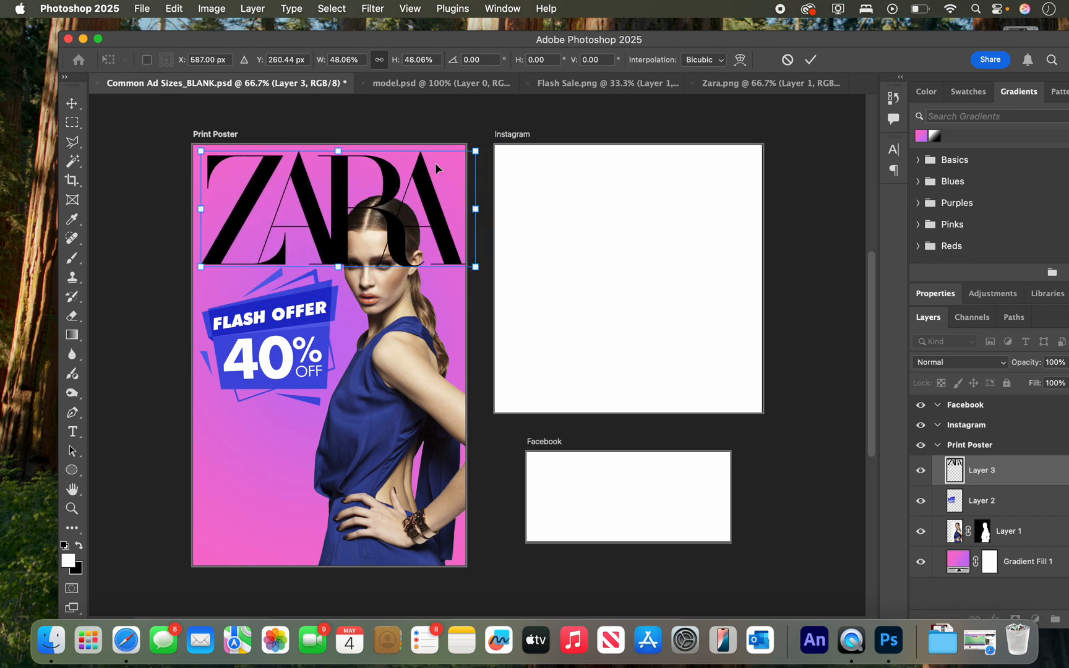
# Reduce the ZARA logo to about 44% and center it horizontally near the poster's top edge.
pyautogui.moveTo(475, 151)
pyautogui.mouseDown()
pyautogui.moveTo(457, 172)
pyautogui.moveTo(464, 156)
pyautogui.mouseUp()
pyautogui.moveTo(335, 208); pyautogui.dragTo(332, 209)
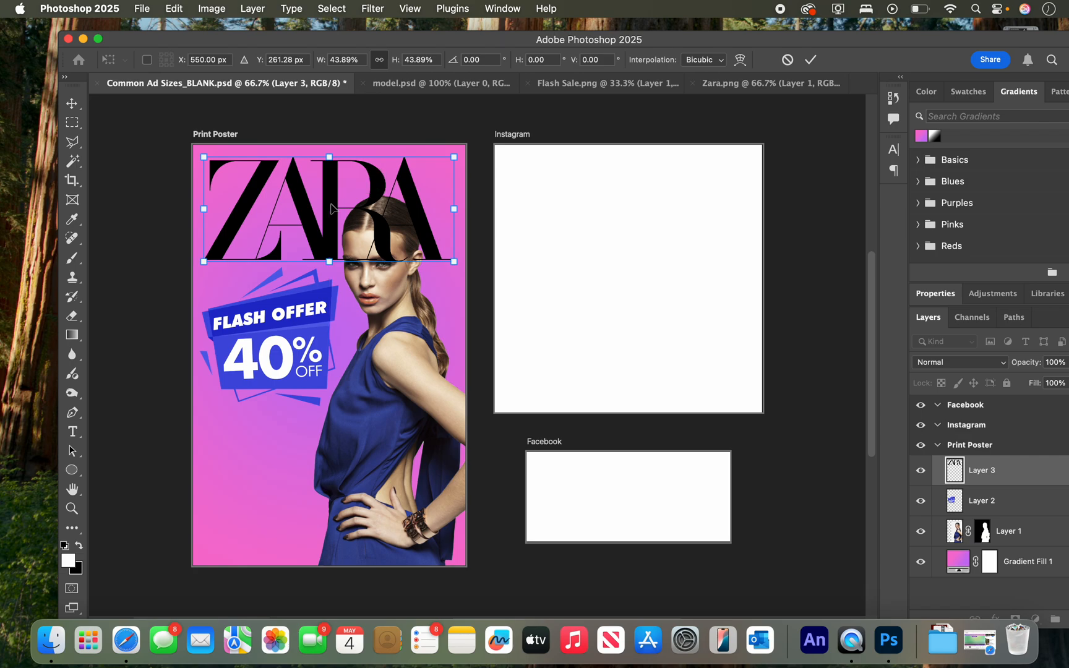
pyautogui.press('Right')
pyautogui.press('Right')
pyautogui.press('Right')
pyautogui.press('Right')
pyautogui.press('Right')
pyautogui.press('Right')
pyautogui.press('Right')
pyautogui.press('Right')
pyautogui.press('Right')
pyautogui.press('Right')
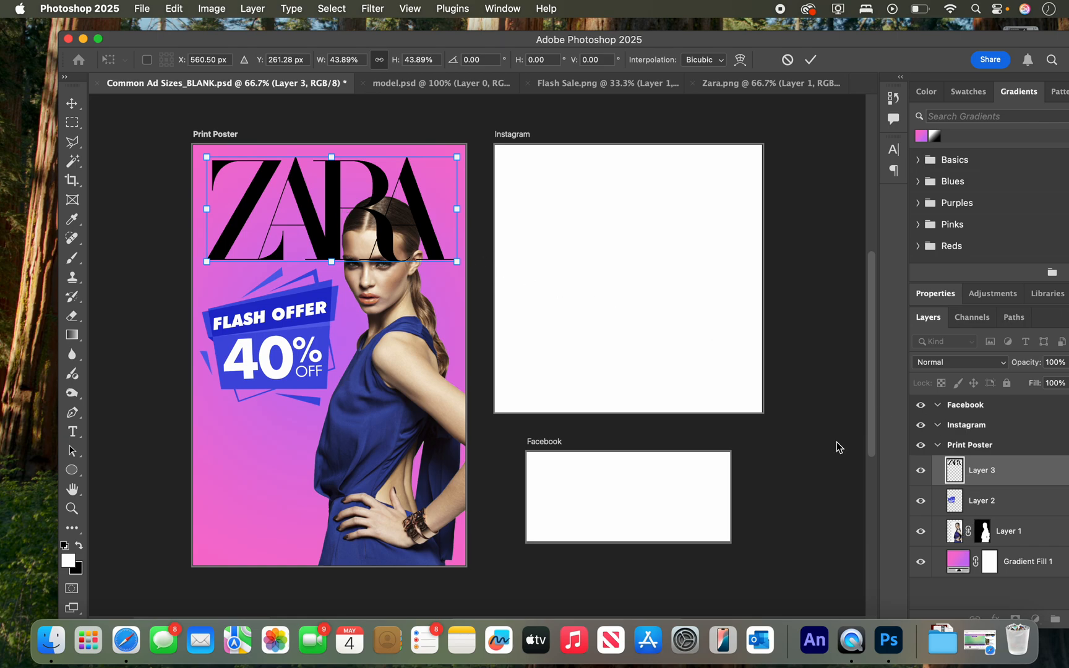
# Move the model's layer above the ZARA logo in the Print Poster's stack, and select the logo's layer.
pyautogui.click(956, 532)
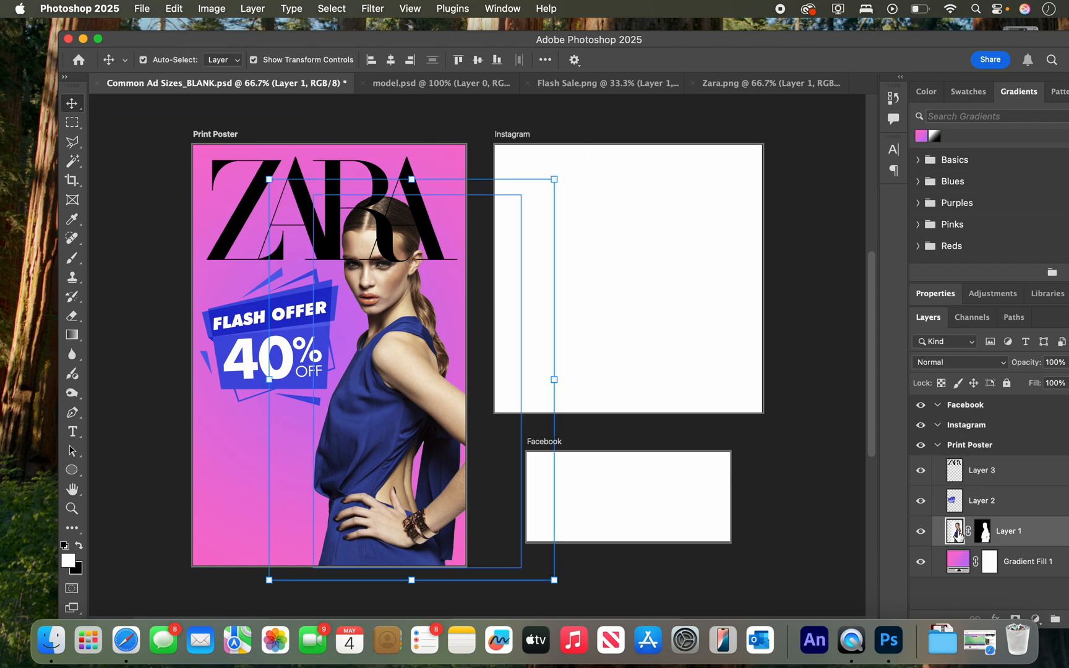
pyautogui.moveTo(956, 531); pyautogui.dragTo(960, 465)
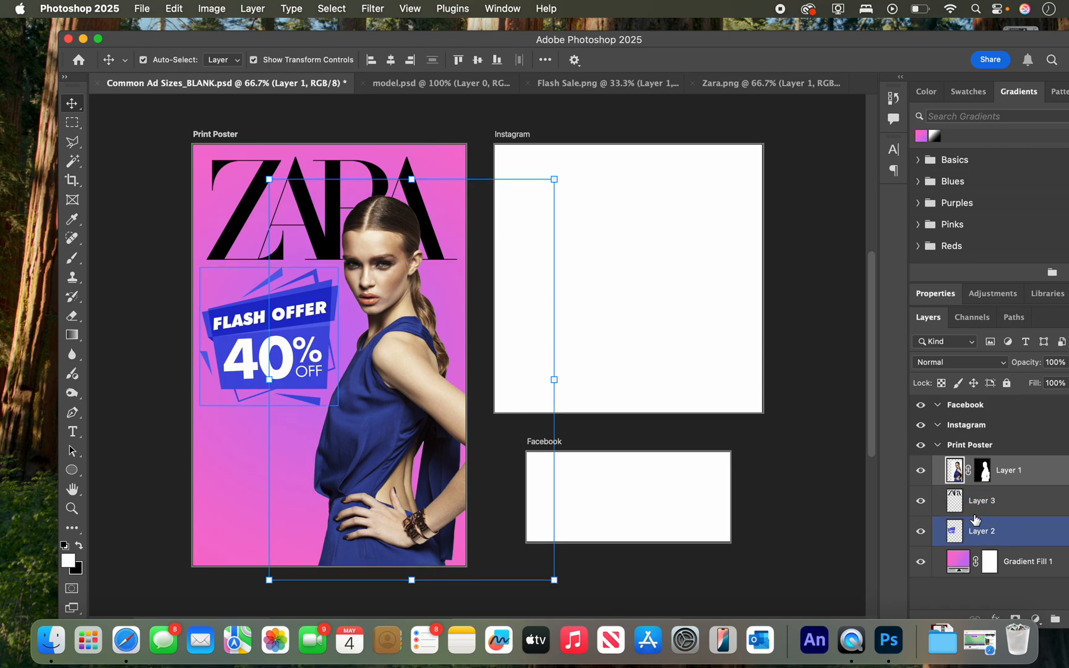
pyautogui.click(962, 502)
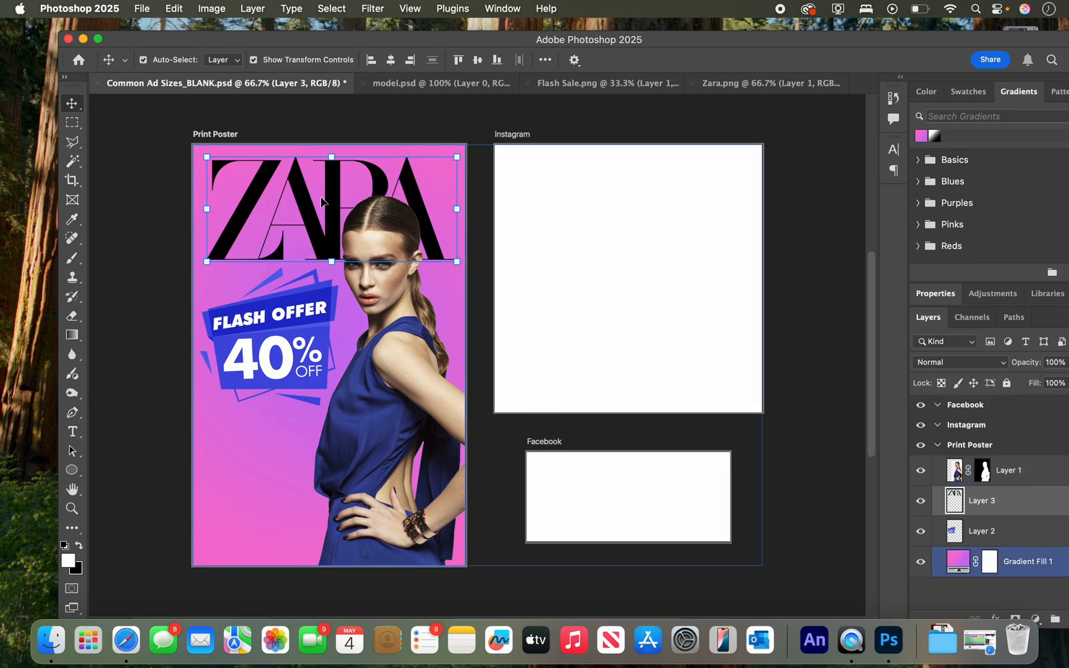
# Invert the colors of the ZARA logo on the Print Poster to turn it white.
pyautogui.click(223, 15)
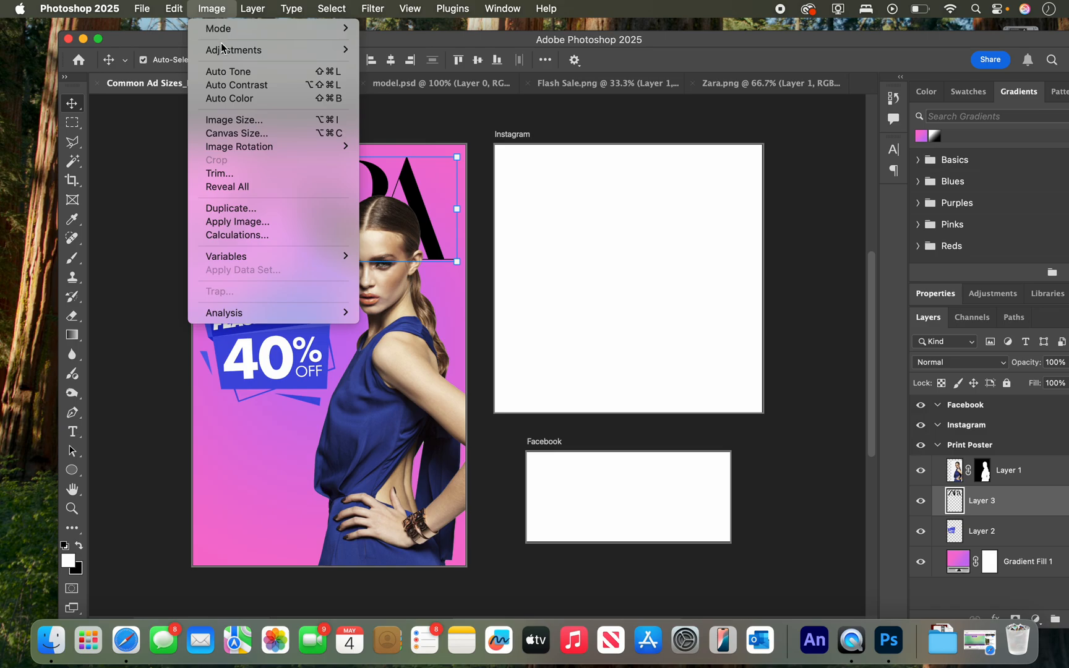
pyautogui.moveTo(226, 50)
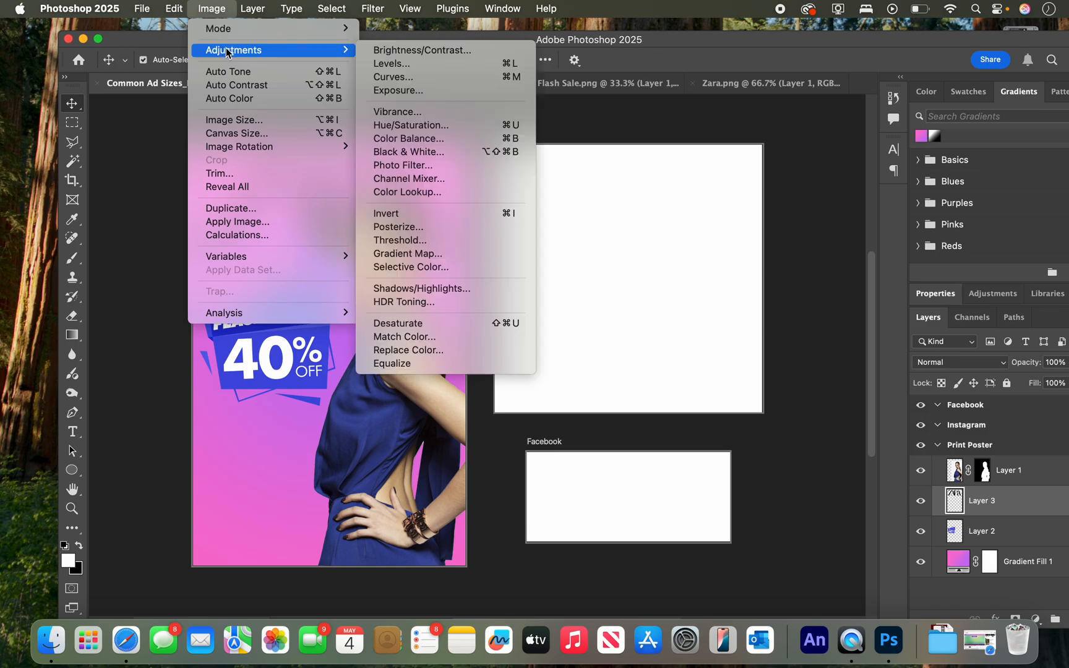
pyautogui.click(423, 214)
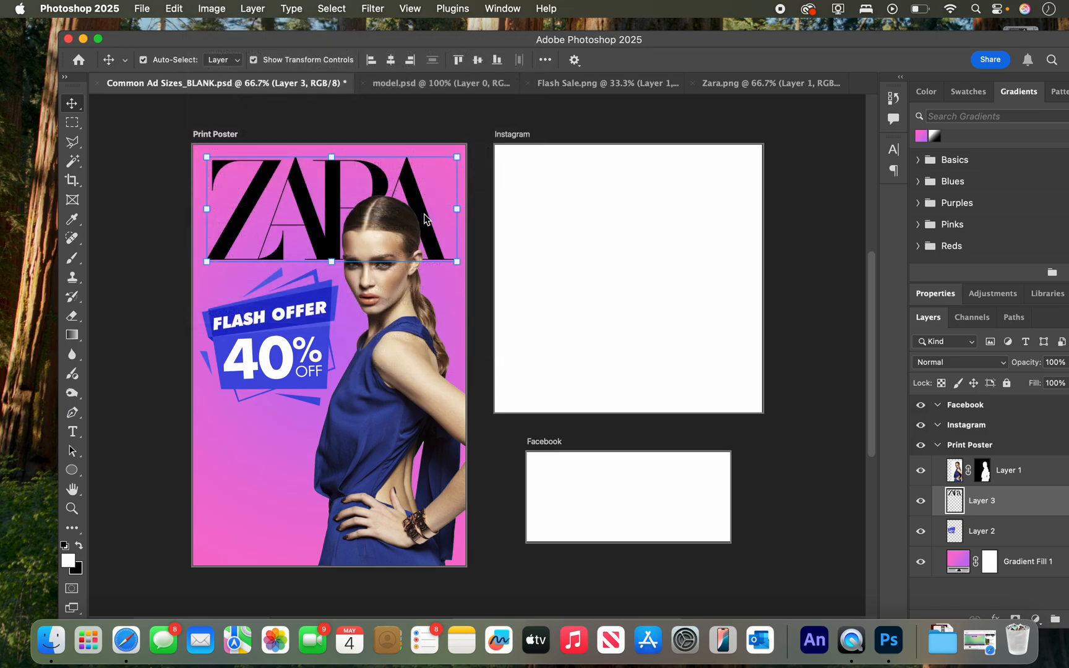
# Scale the white ZARA logo proportionally to about 100.6% of its size and deselect it.
pyautogui.click(457, 262)
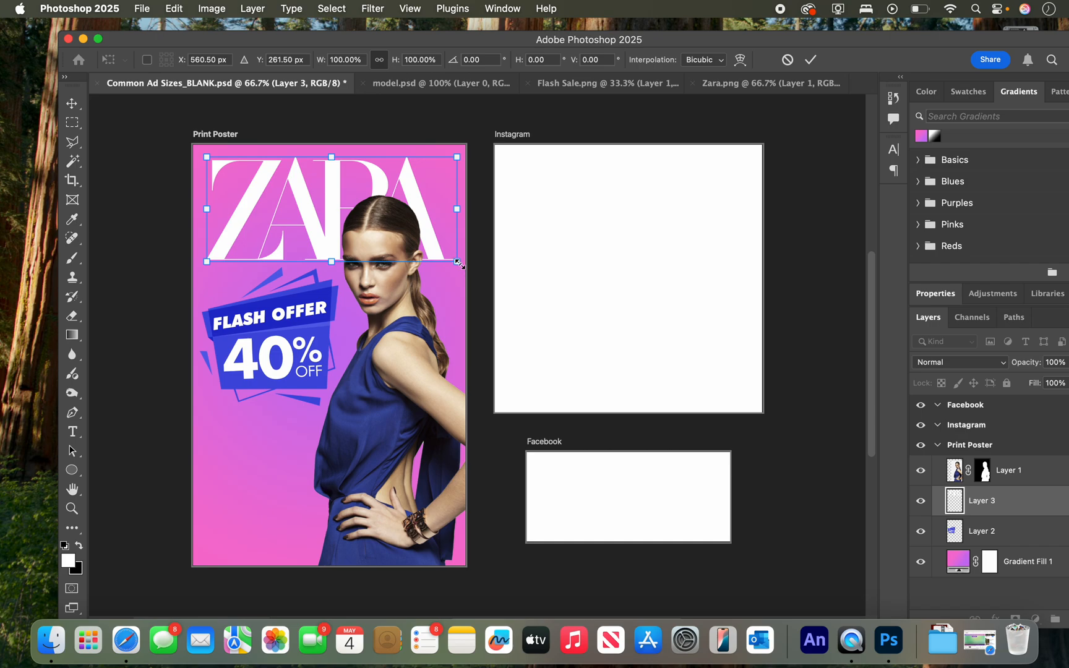
pyautogui.moveTo(459, 264)
pyautogui.mouseDown()
pyautogui.moveTo(484, 276)
pyautogui.moveTo(456, 260)
pyautogui.mouseUp()
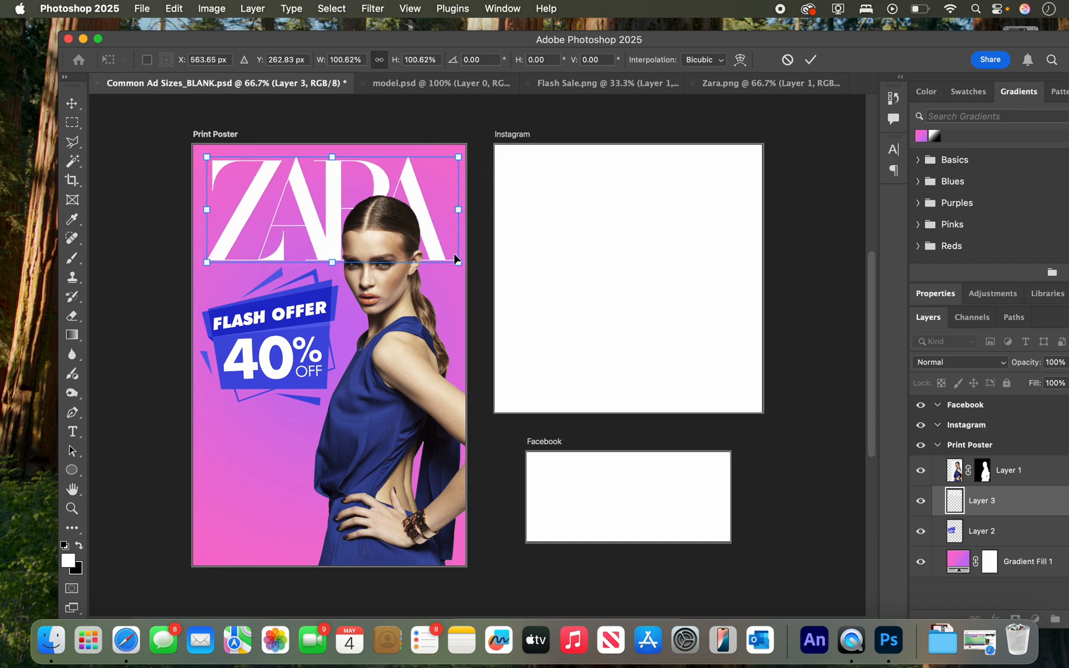
pyautogui.click(72, 104)
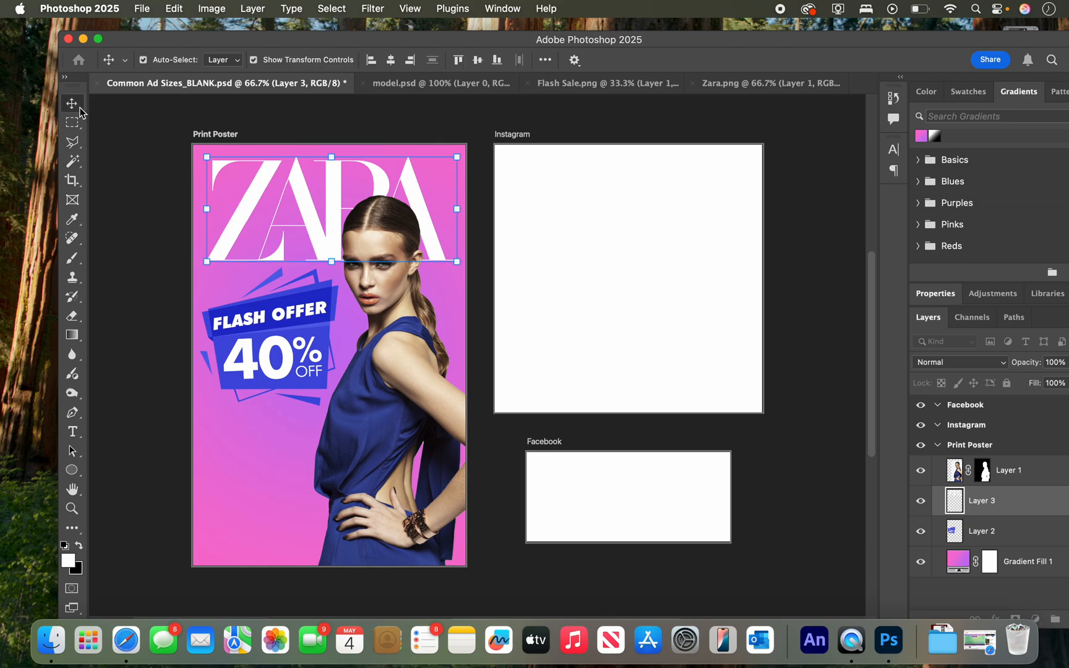
pyautogui.click(291, 248)
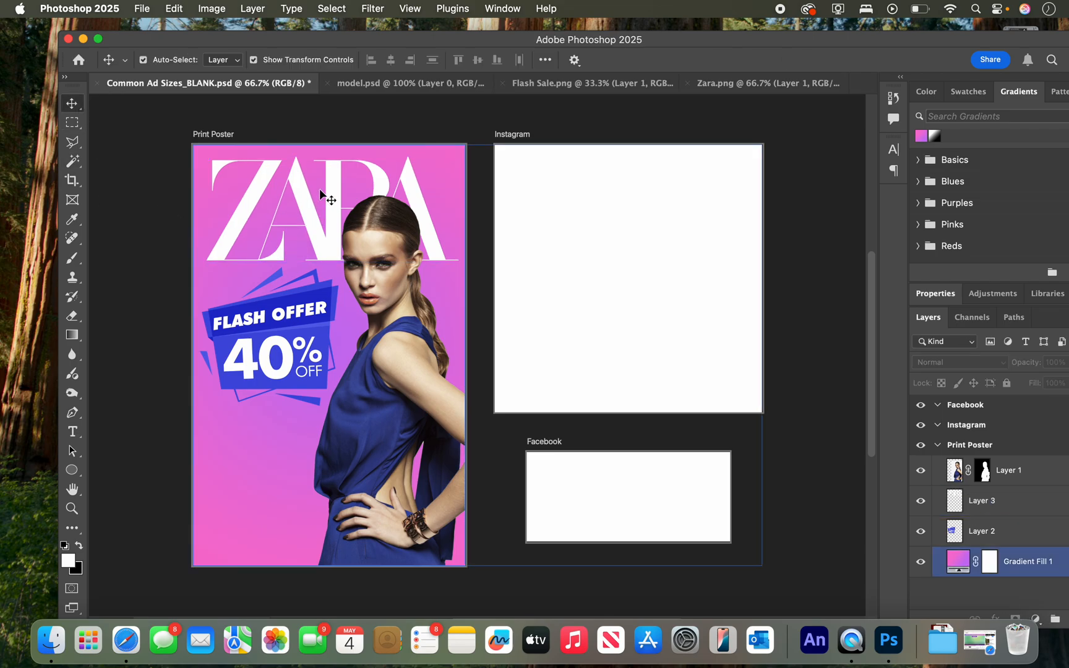
pyautogui.click(364, 126)
# Preview the set-of-social-media-icons PNG in Finder's WEEK 7 TUTORIAL folder and open it in Photoshop.
pyautogui.moveTo(400, 50); pyautogui.dragTo(427, 87)
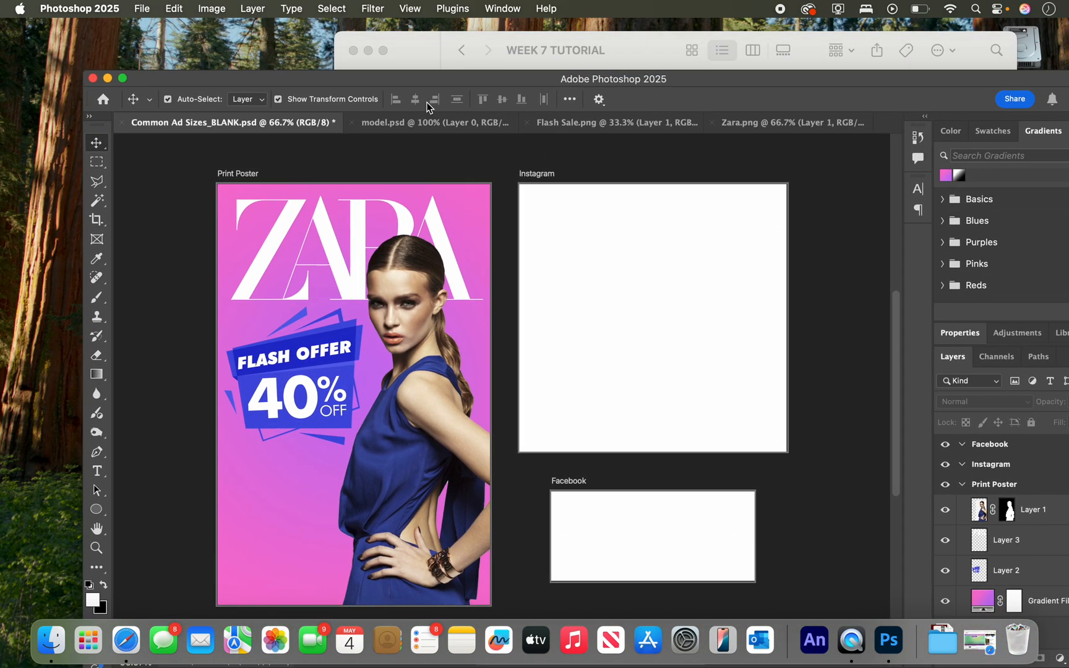
pyautogui.click(517, 47)
pyautogui.click(503, 148)
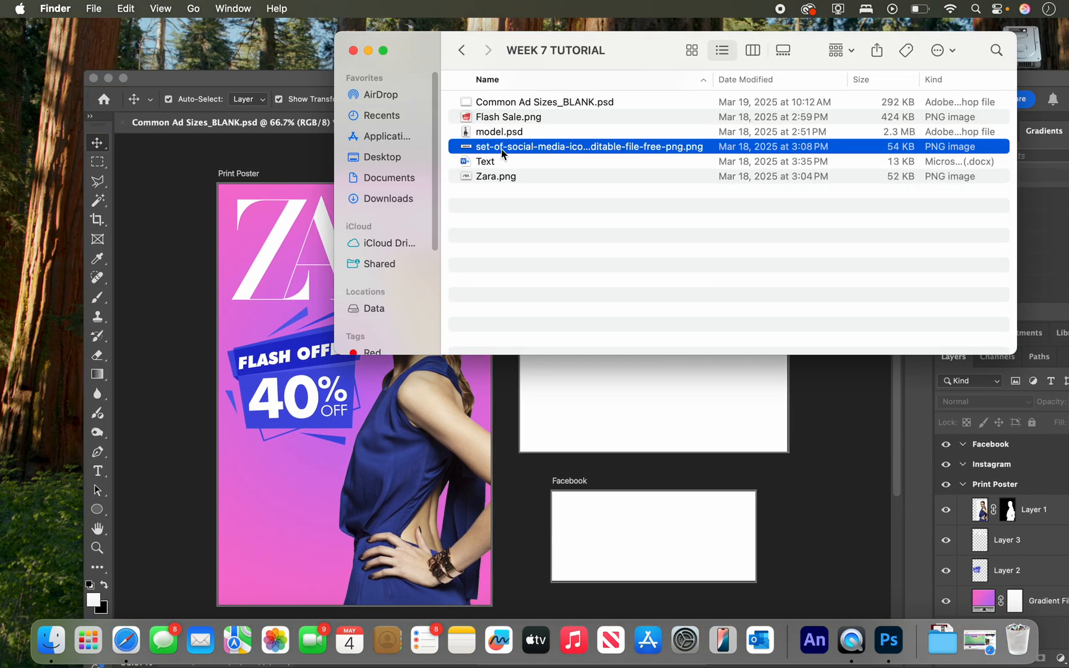
pyautogui.press('space')
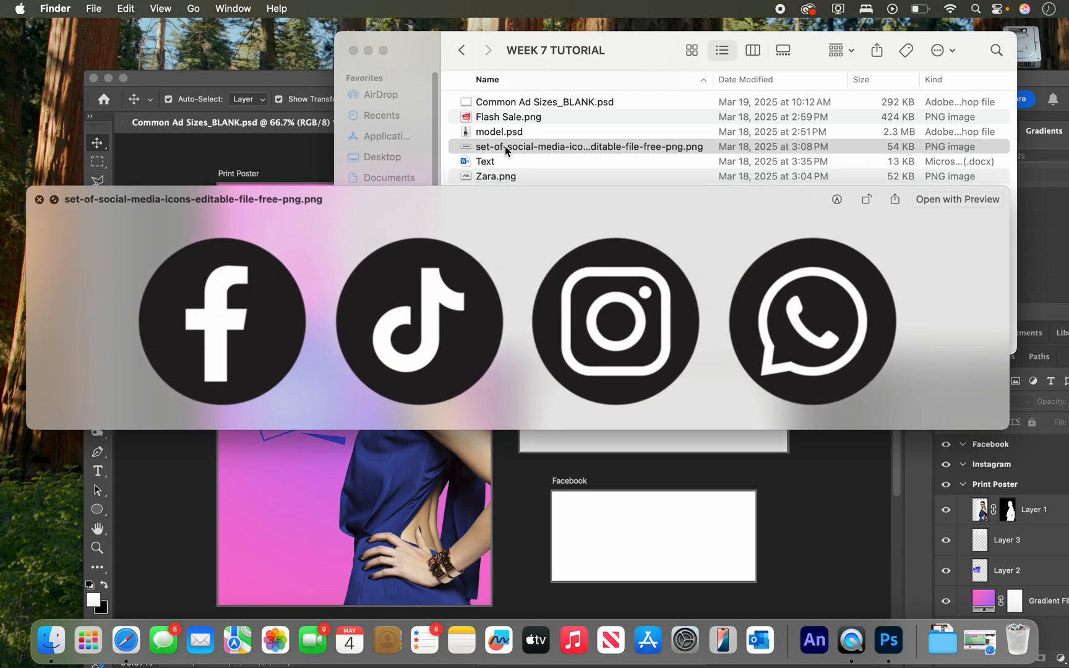
pyautogui.press('space')
pyautogui.moveTo(506, 150); pyautogui.dragTo(891, 644)
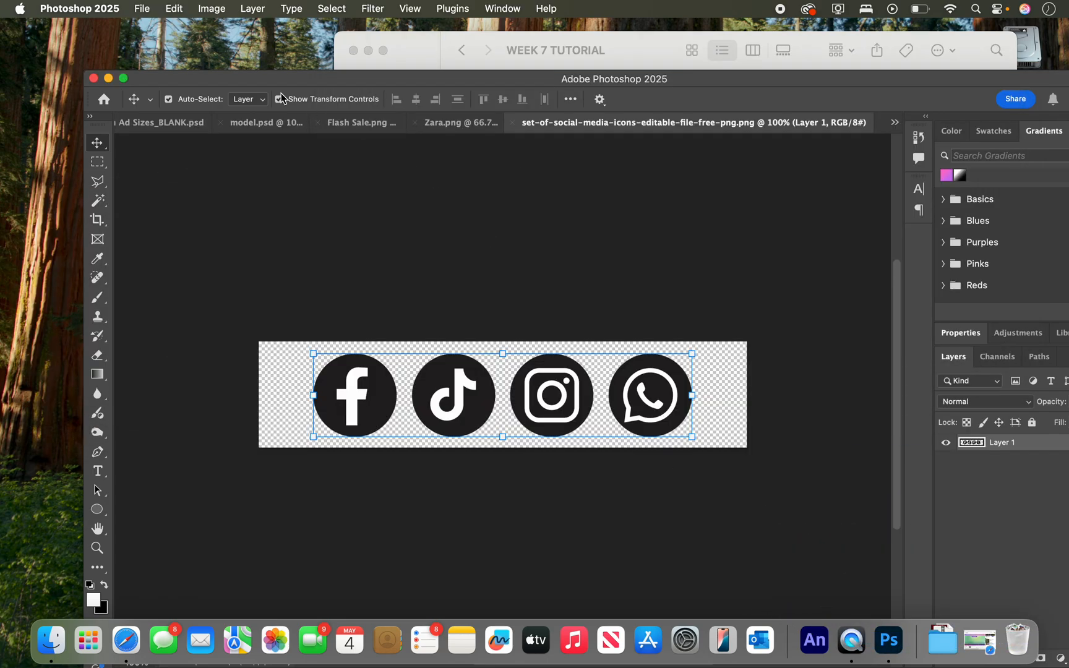
# Copy the social media icons into the Print Poster, scale them to about 51%, and place them in its bottom-left corner.
pyautogui.moveTo(375, 388); pyautogui.dragTo(379, 574)
pyautogui.moveTo(480, 540); pyautogui.dragTo(356, 569)
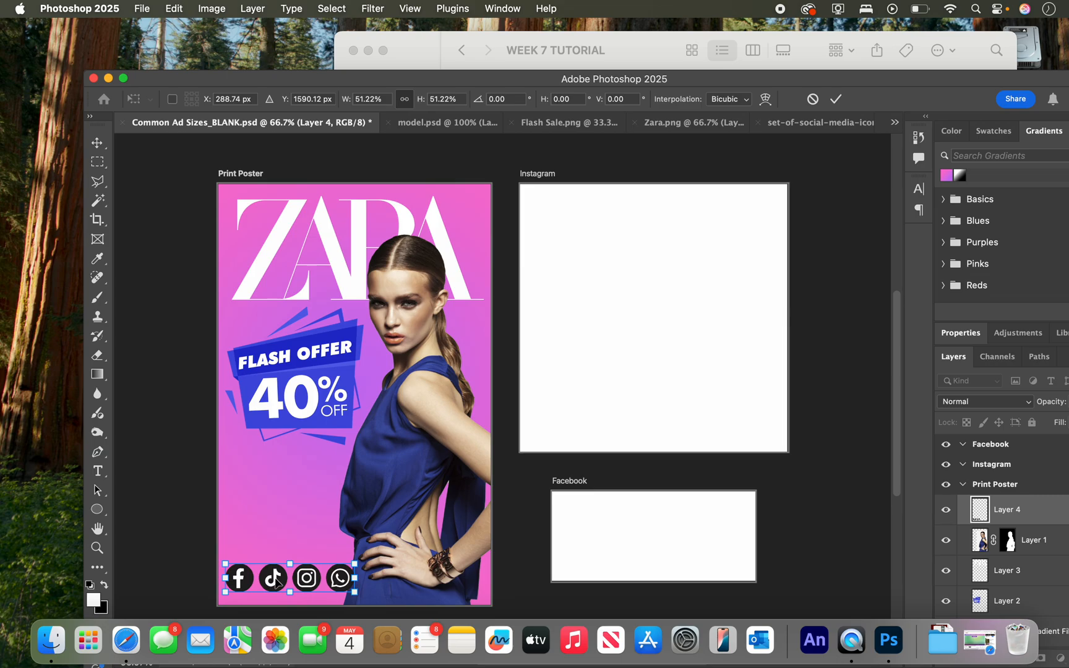
pyautogui.moveTo(276, 580); pyautogui.dragTo(283, 581)
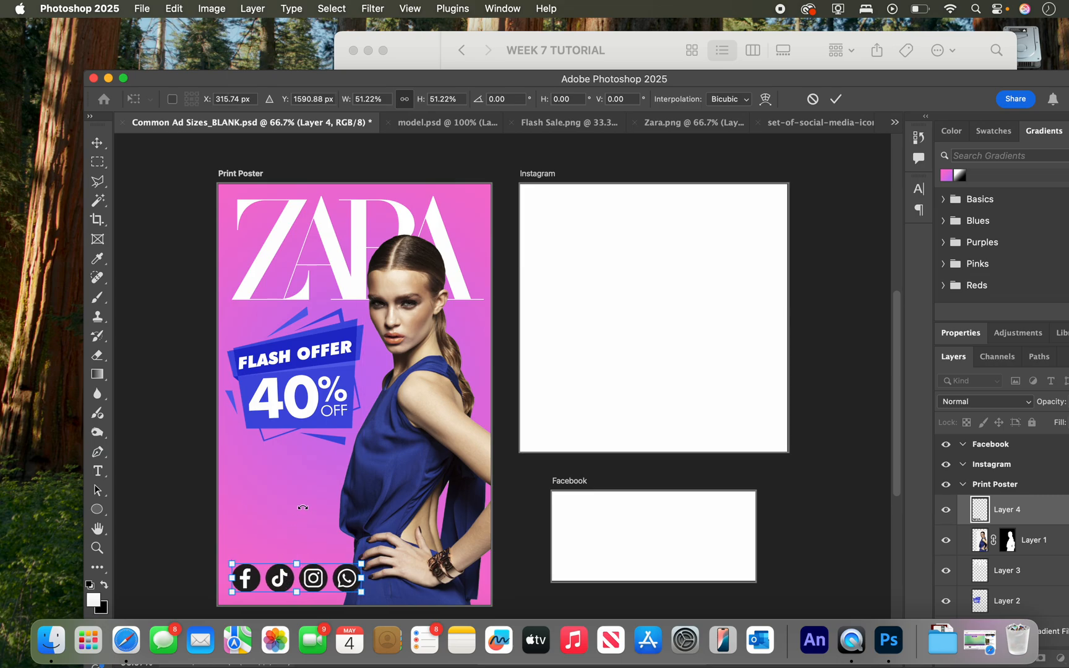
pyautogui.press('Return')
pyautogui.click(153, 404)
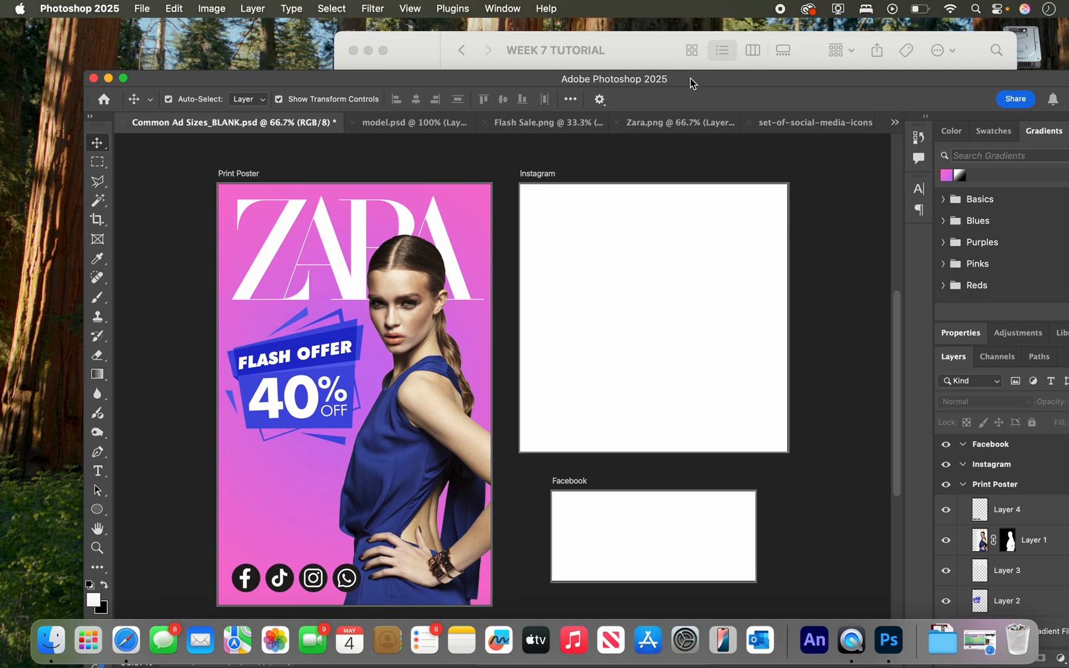
# Preview the Text document in Finder's WEEK 7 TUTORIAL folder and copy its whole Spring Flash Sale paragraph.
pyautogui.moveTo(691, 78); pyautogui.dragTo(658, 118)
pyautogui.click(633, 45)
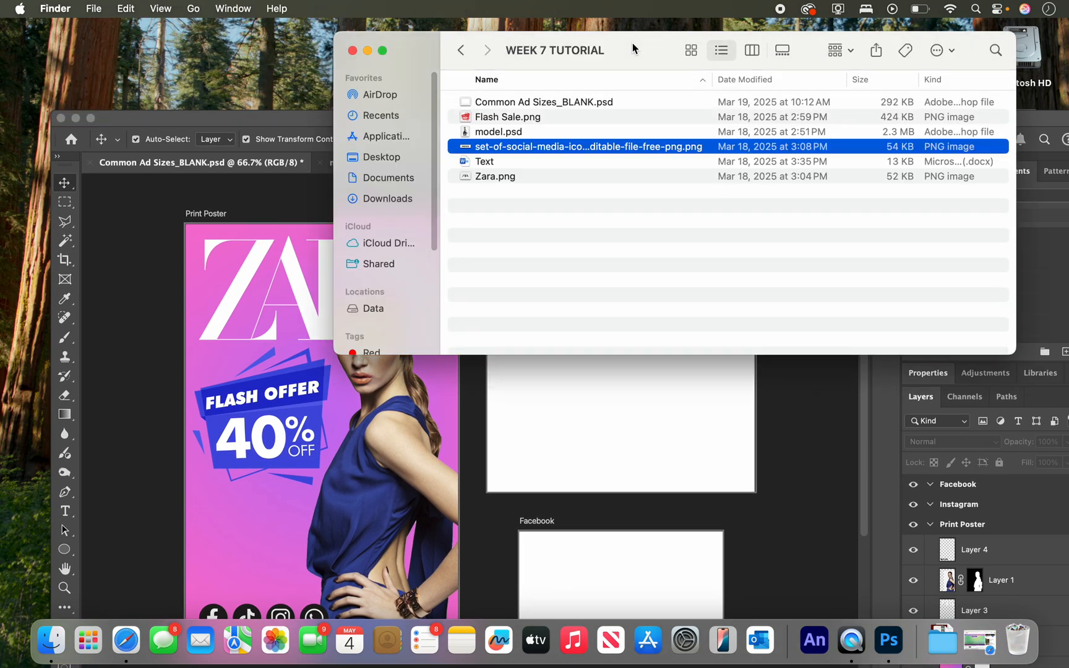
pyautogui.click(476, 163)
pyautogui.press('space')
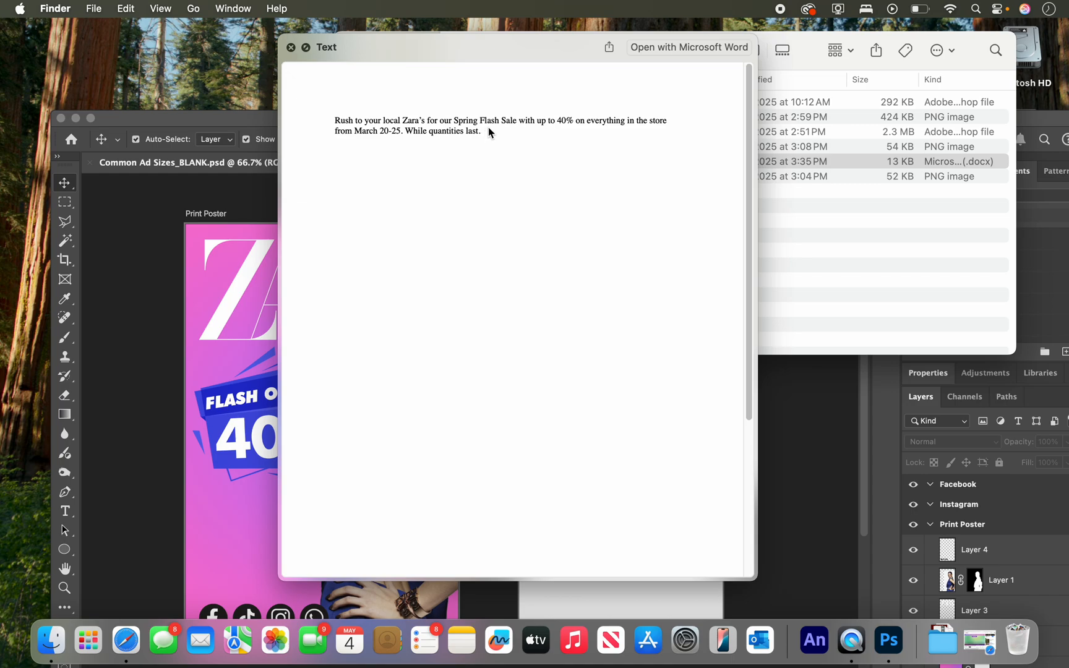
pyautogui.moveTo(483, 130); pyautogui.dragTo(334, 117)
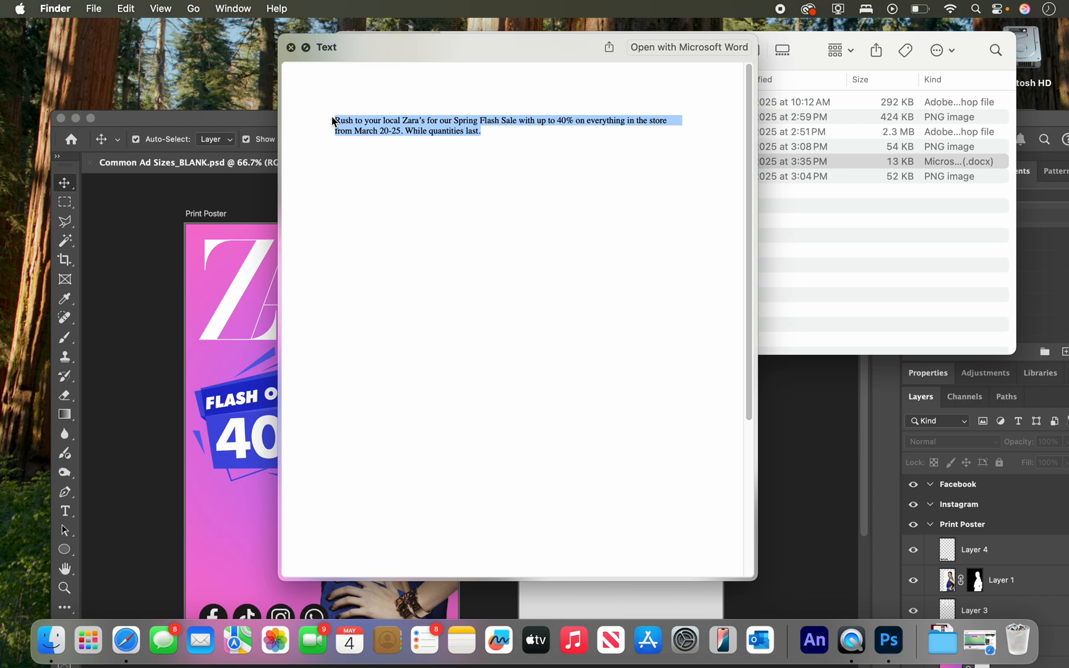
pyautogui.press('super+c')
pyautogui.press('super+c')
# In Photoshop, create a text box between the Flash Offer badge and the social icons and paste the copied paragraph into it.
pyautogui.moveTo(242, 118); pyautogui.dragTo(258, 32)
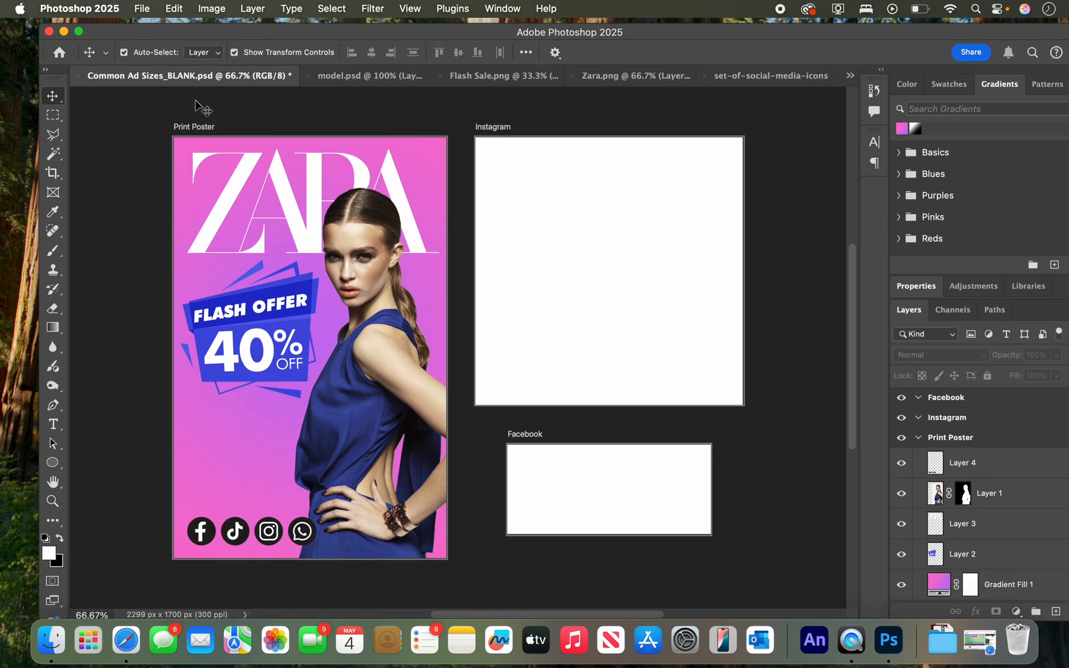
pyautogui.click(55, 426)
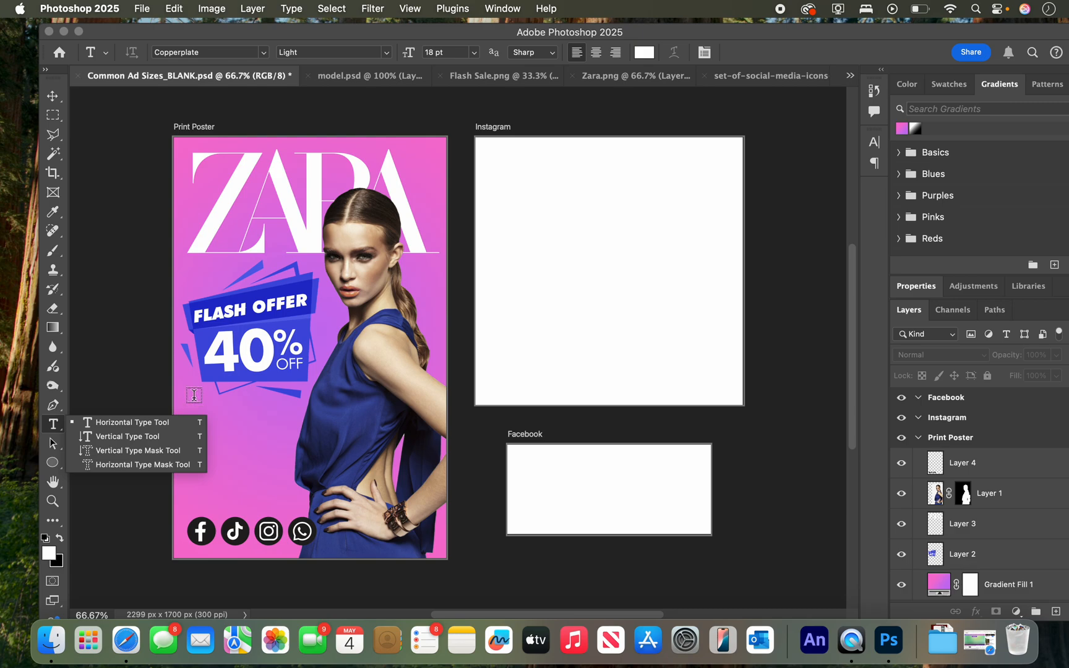
pyautogui.moveTo(195, 398); pyautogui.dragTo(292, 507)
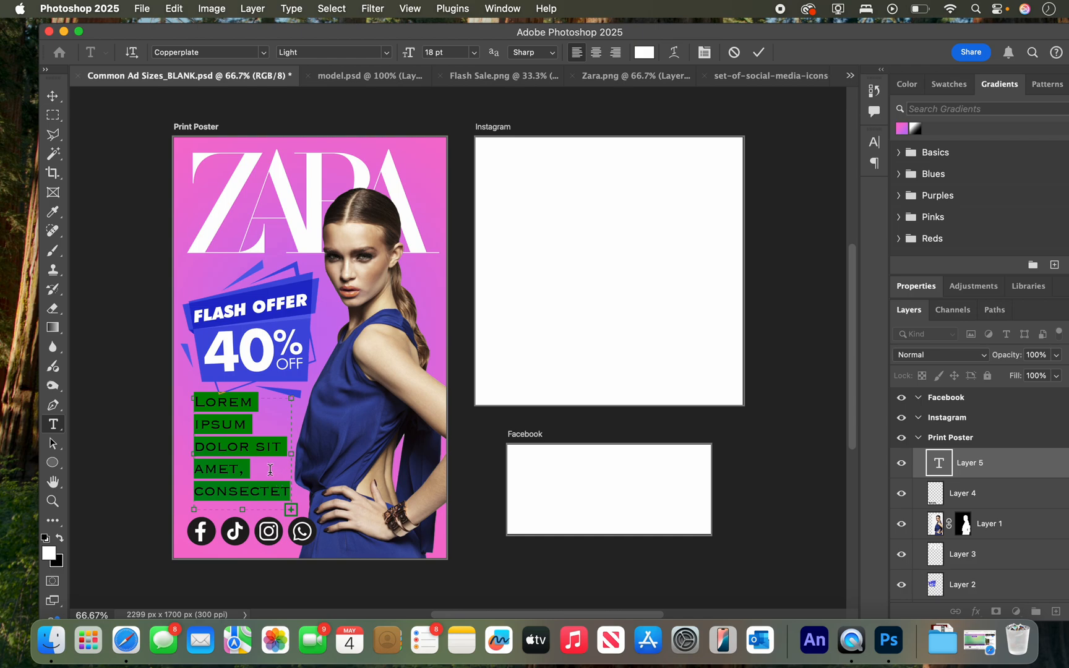
pyautogui.press('super+v')
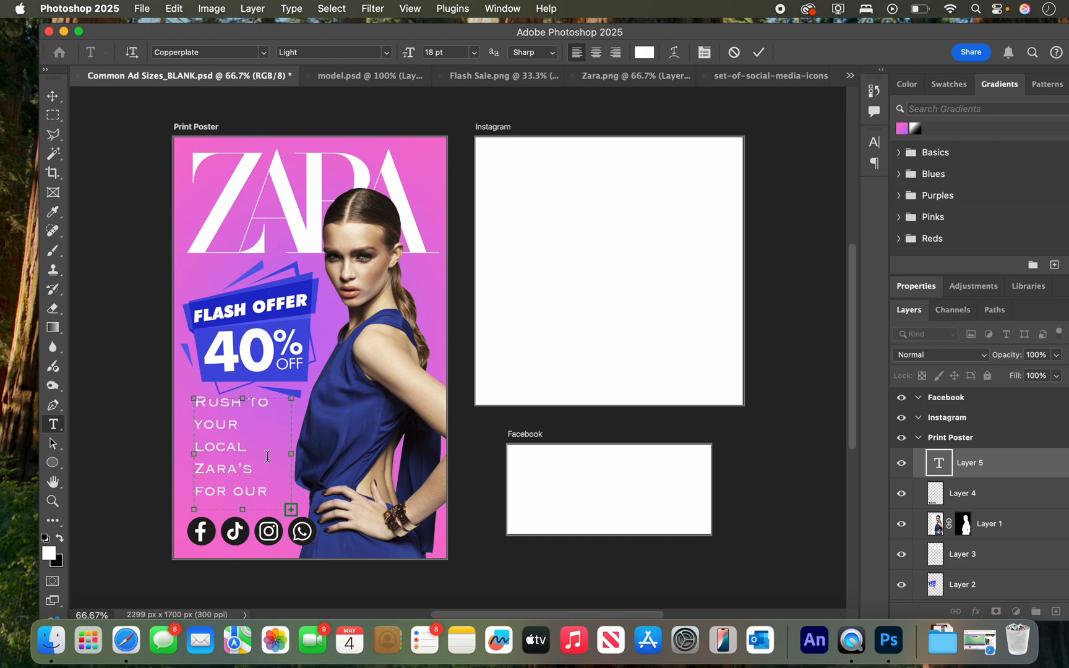
# Set the font of the entire pasted paragraph to Raleway Medium.
pyautogui.press('super+a')
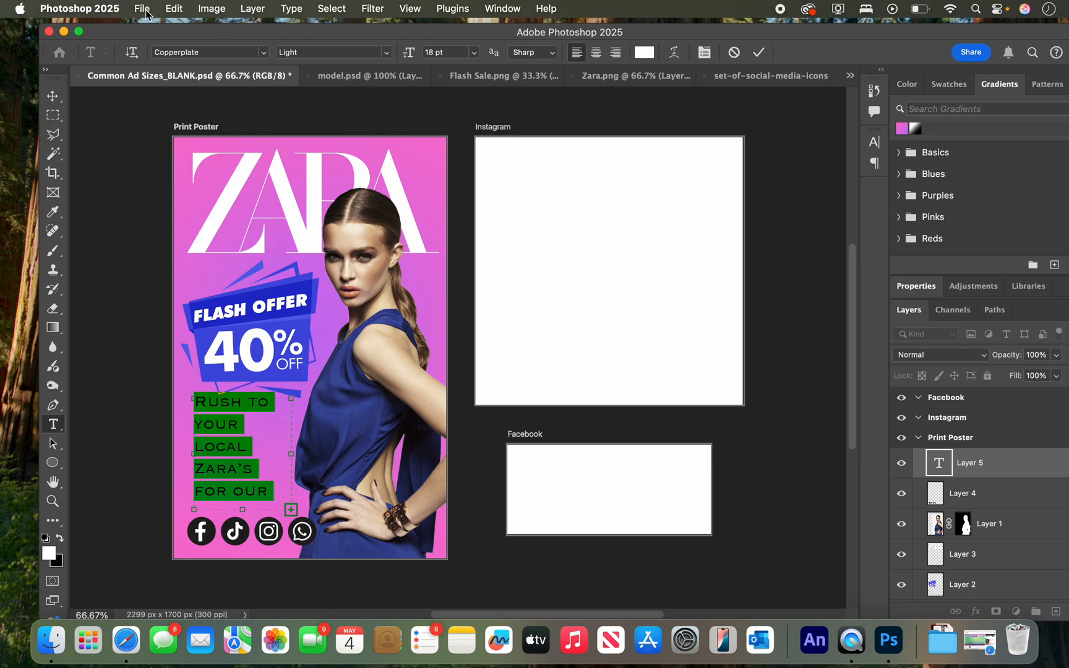
pyautogui.click(205, 52)
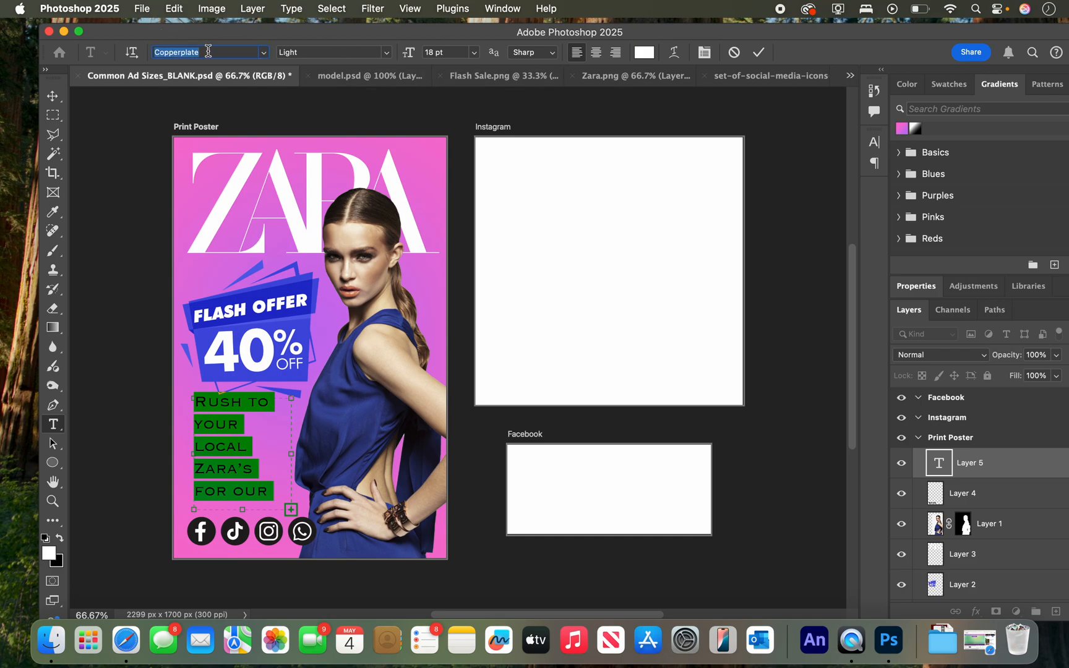
pyautogui.write('rale')
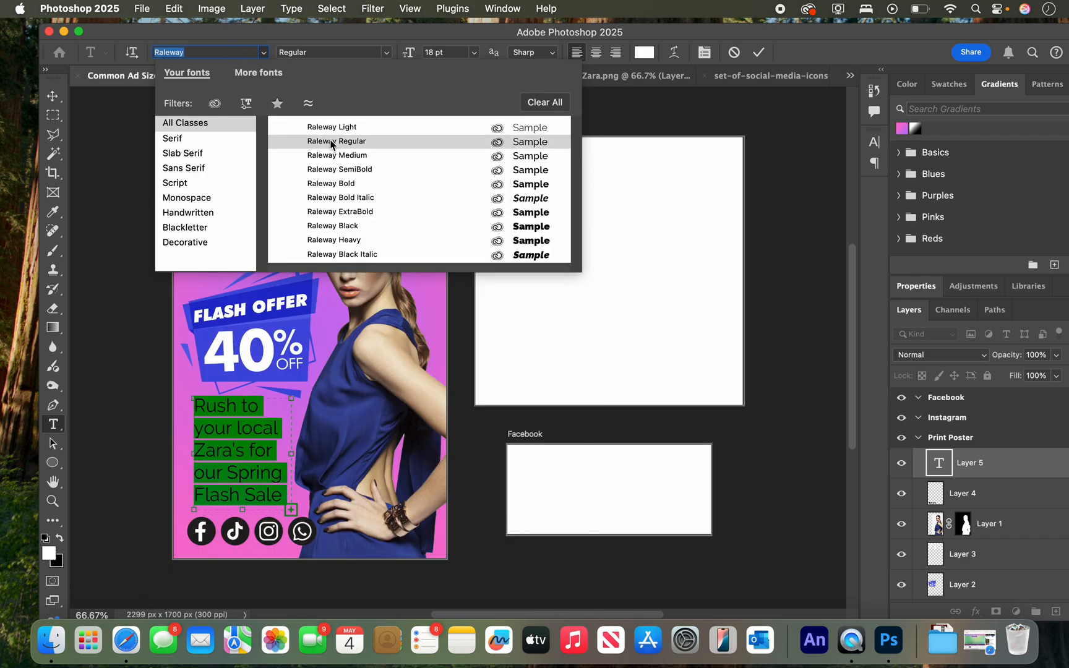
pyautogui.click(334, 156)
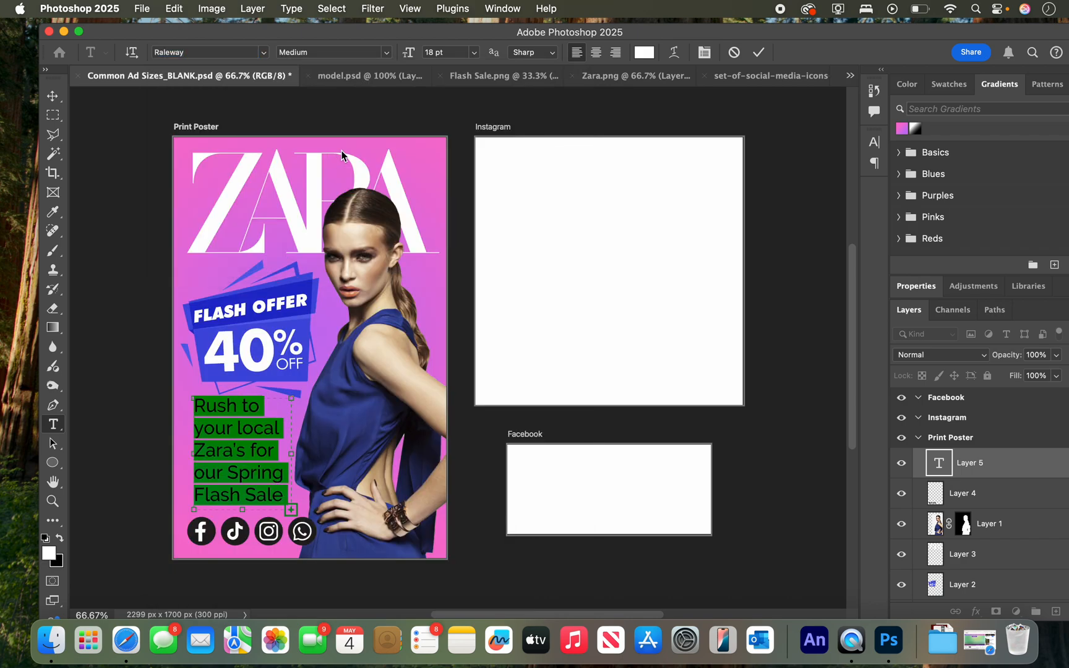
# Reduce the paragraph's font size to 10 pt so the full text fits its box.
pyautogui.click(452, 52)
pyautogui.press('Down')
pyautogui.press('Down')
pyautogui.press('Down')
pyautogui.press('Down')
pyautogui.press('Down')
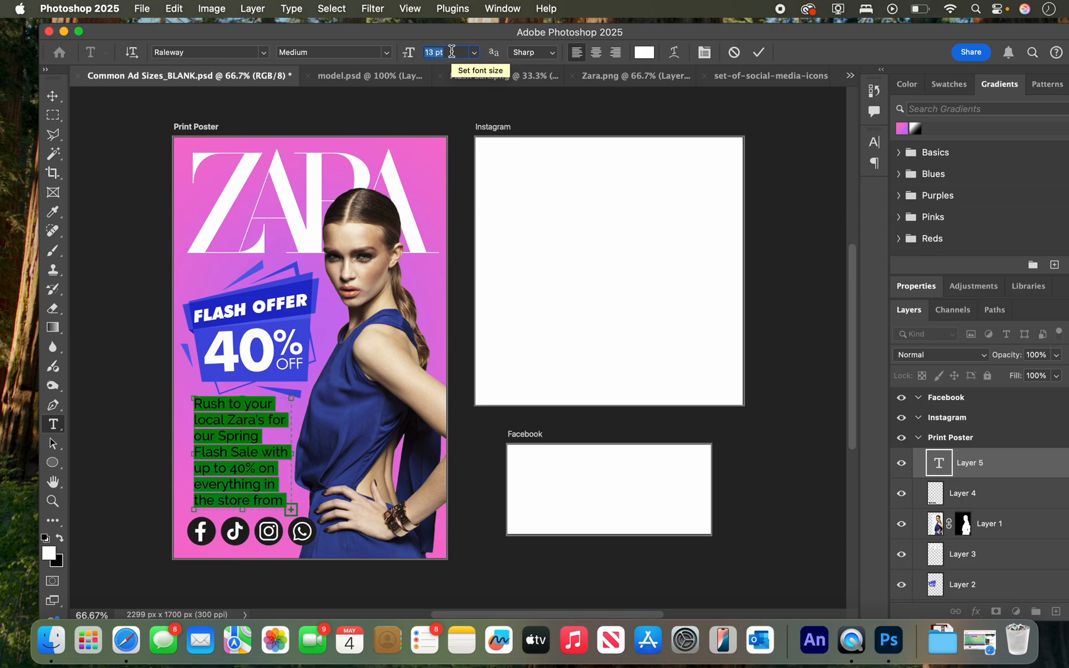
pyautogui.press('Down')
pyautogui.press('Down')
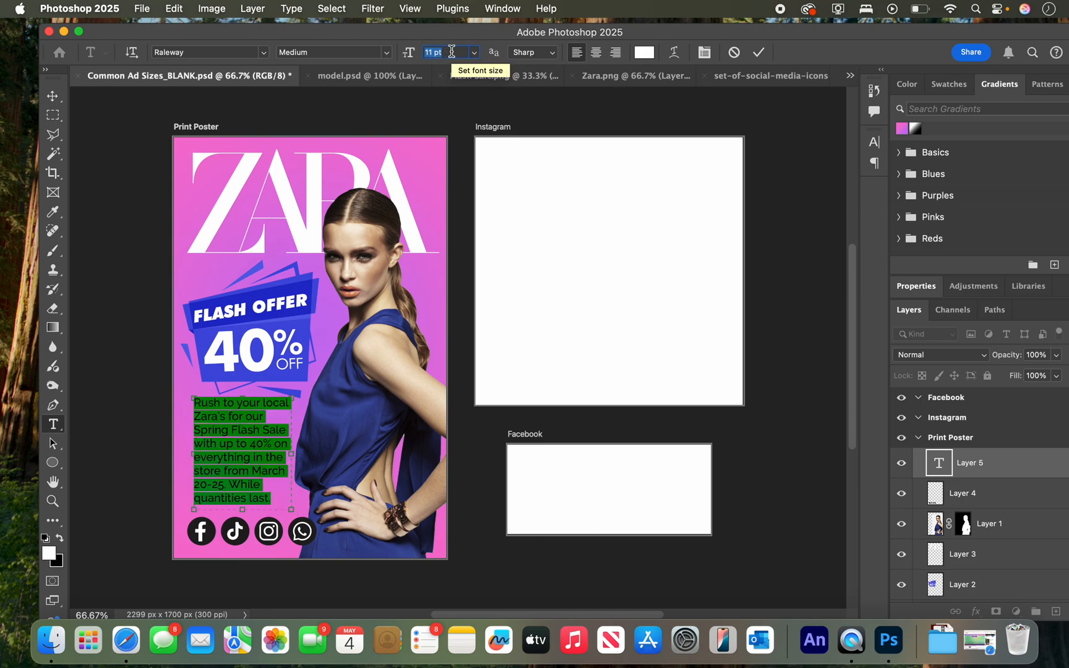
pyautogui.press('Down')
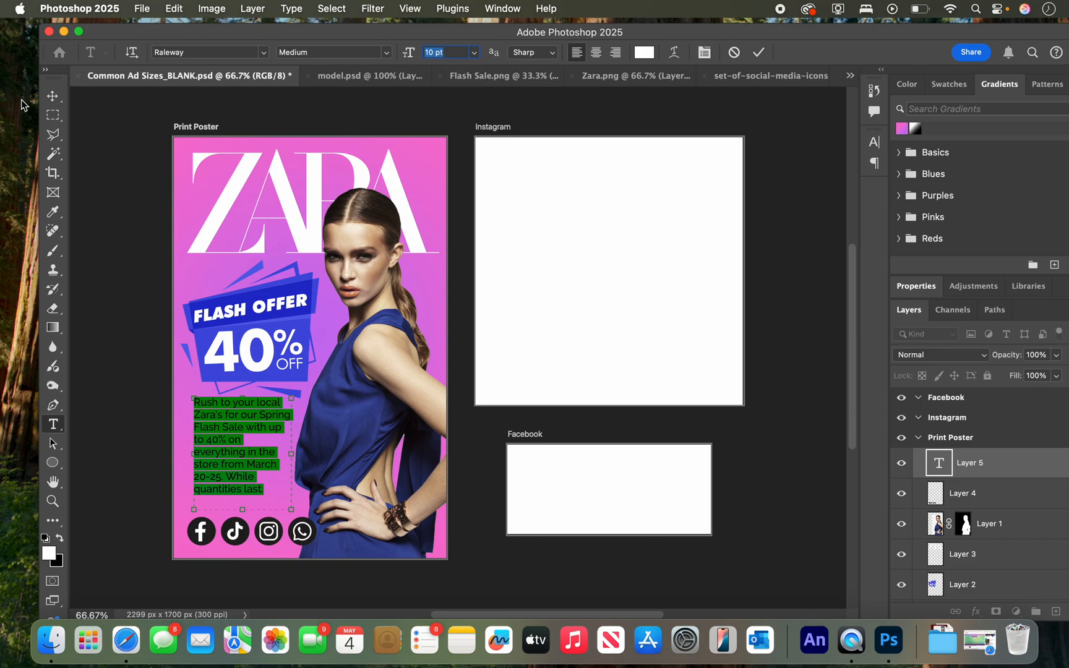
# Move the paragraph's left edge slightly outward and scale the text block proportionally to about 115%.
pyautogui.click(53, 96)
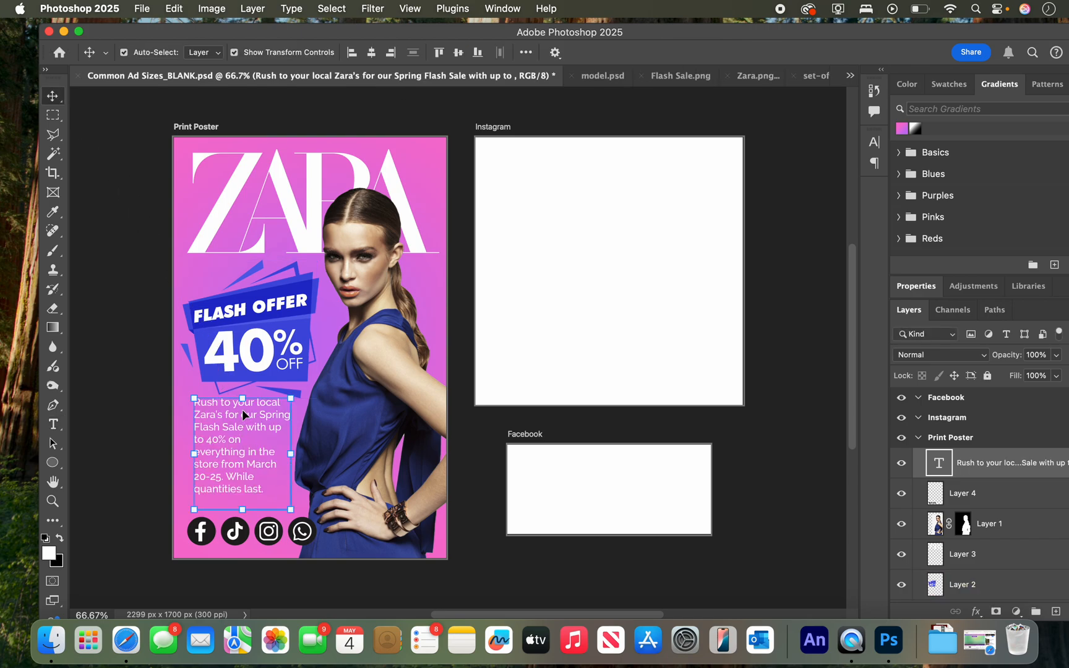
pyautogui.moveTo(244, 401); pyautogui.dragTo(234, 429)
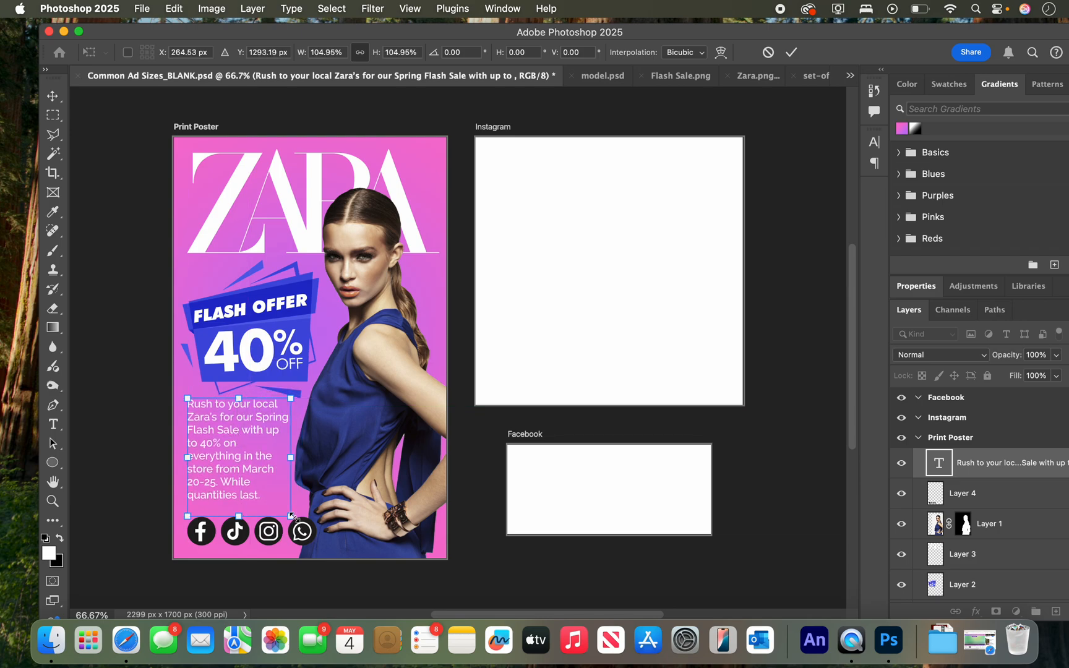
pyautogui.moveTo(291, 515); pyautogui.dragTo(303, 529)
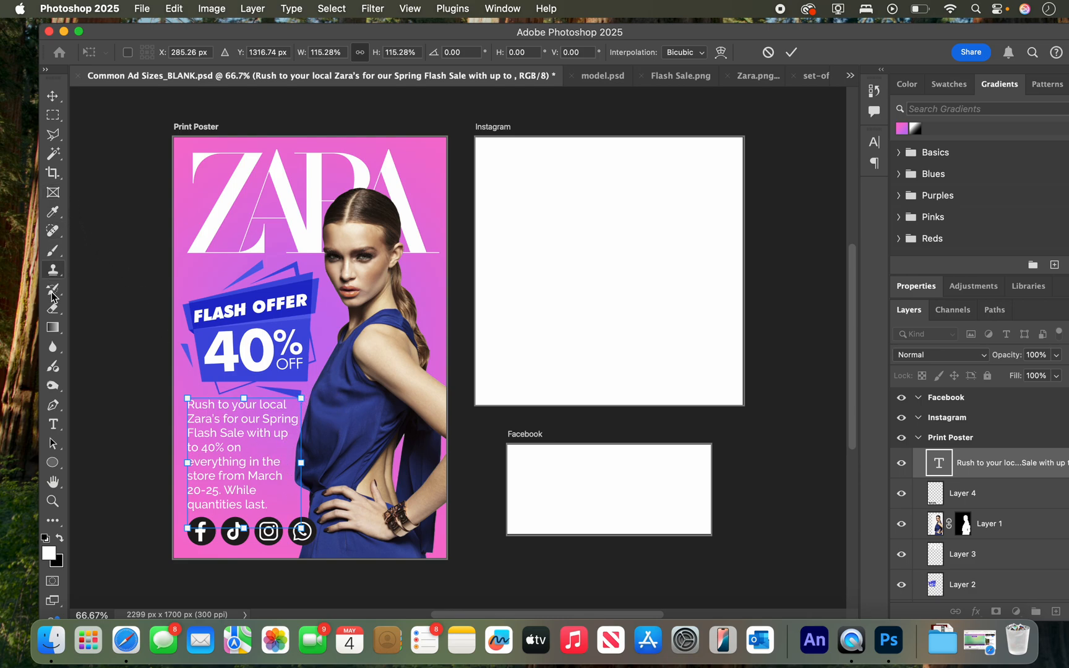
# Set the words "Spring Flash Sale" in the poster's paragraph to the Raleway Black weight.
pyautogui.click(53, 425)
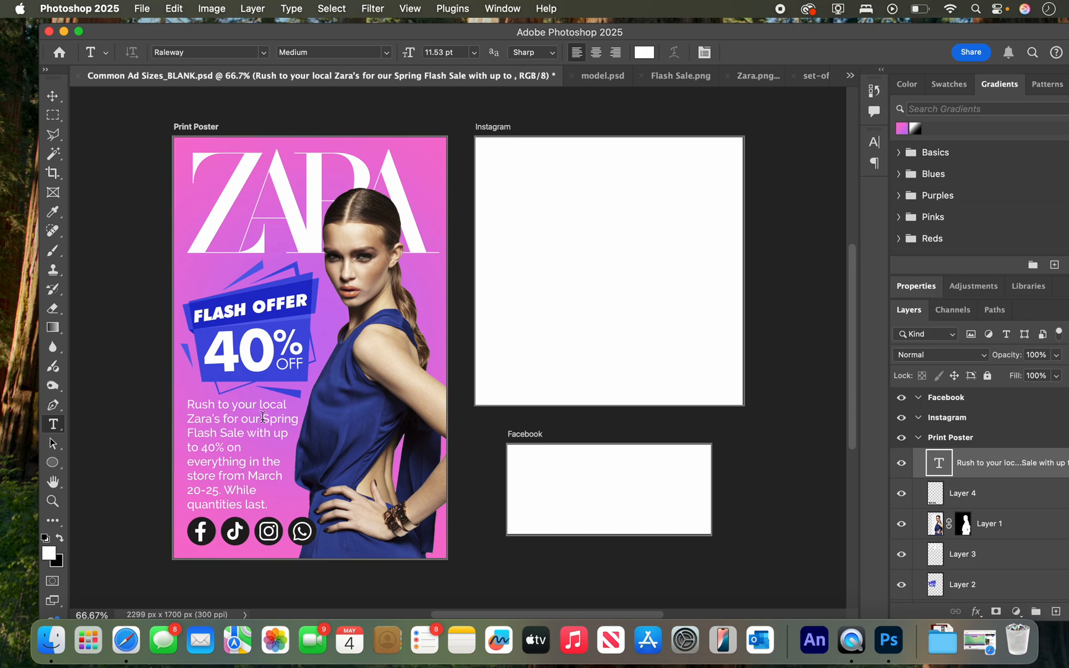
pyautogui.moveTo(262, 419)
pyautogui.mouseDown()
pyautogui.moveTo(265, 433)
pyautogui.moveTo(251, 431)
pyautogui.mouseUp()
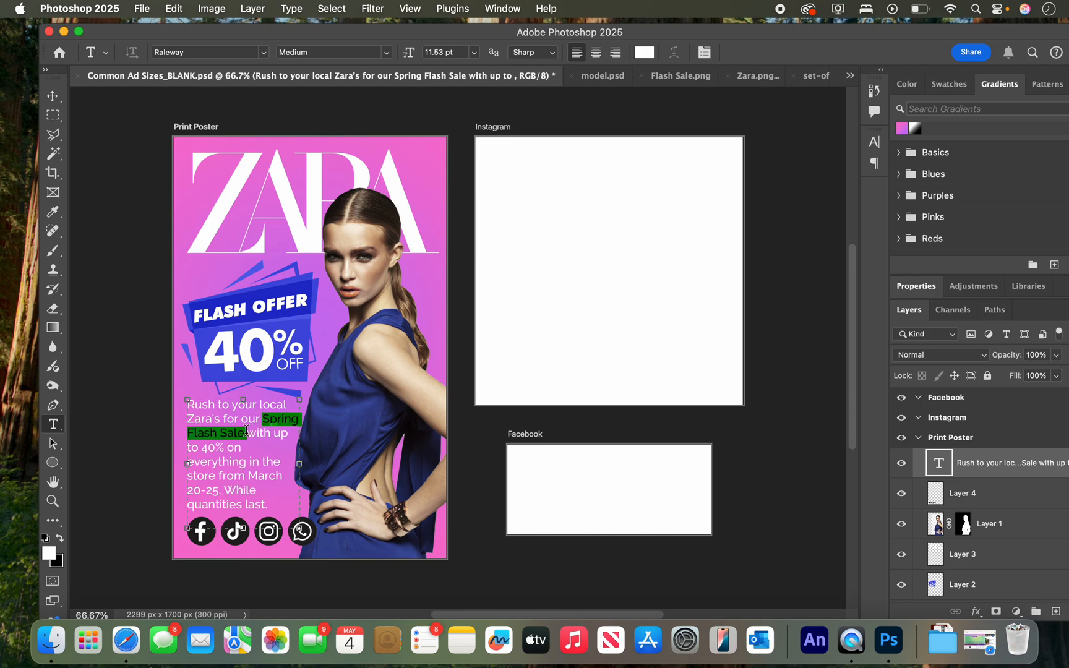
pyautogui.click(386, 53)
pyautogui.click(288, 121)
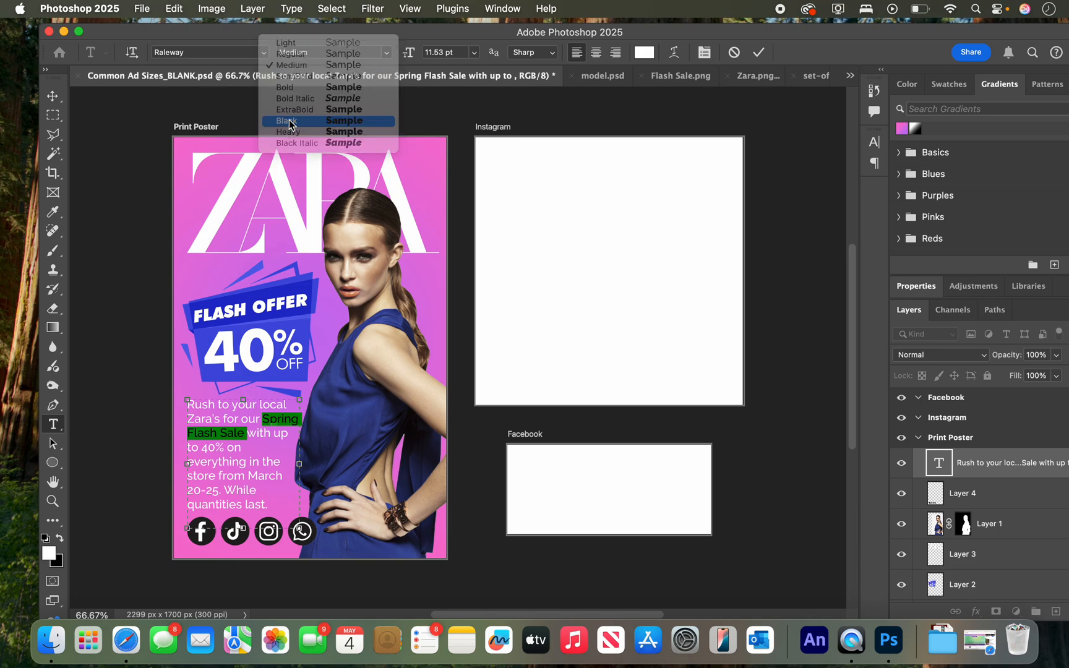
pyautogui.click(53, 95)
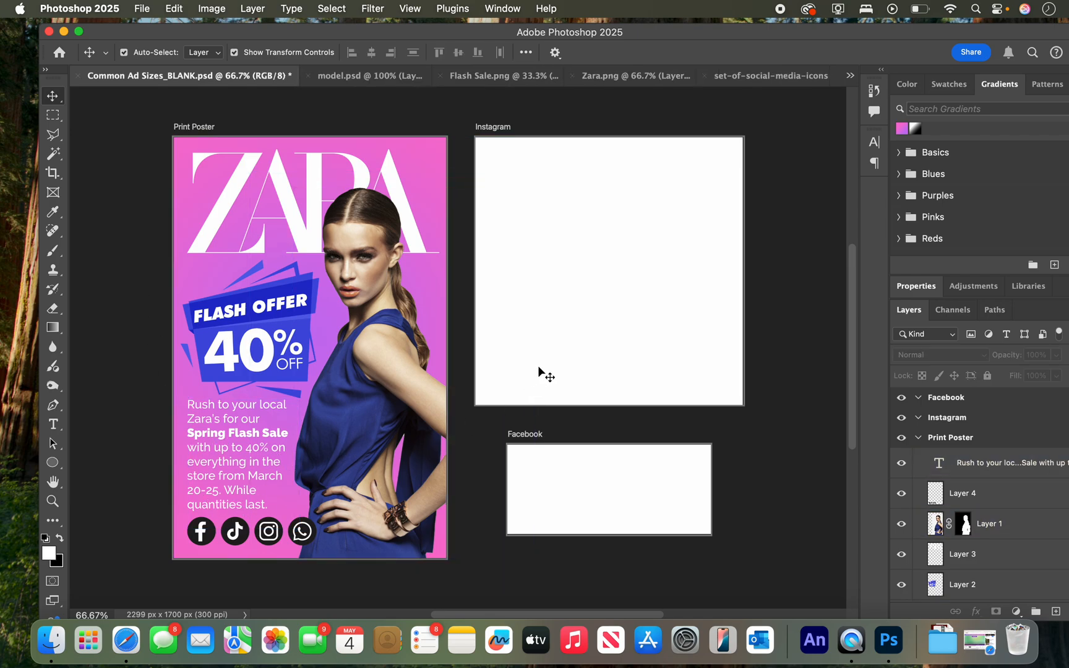
# Set the sentence "While quantities last." in the poster's paragraph to the Raleway Bold Italic style.
pyautogui.click(211, 406)
pyautogui.click(54, 424)
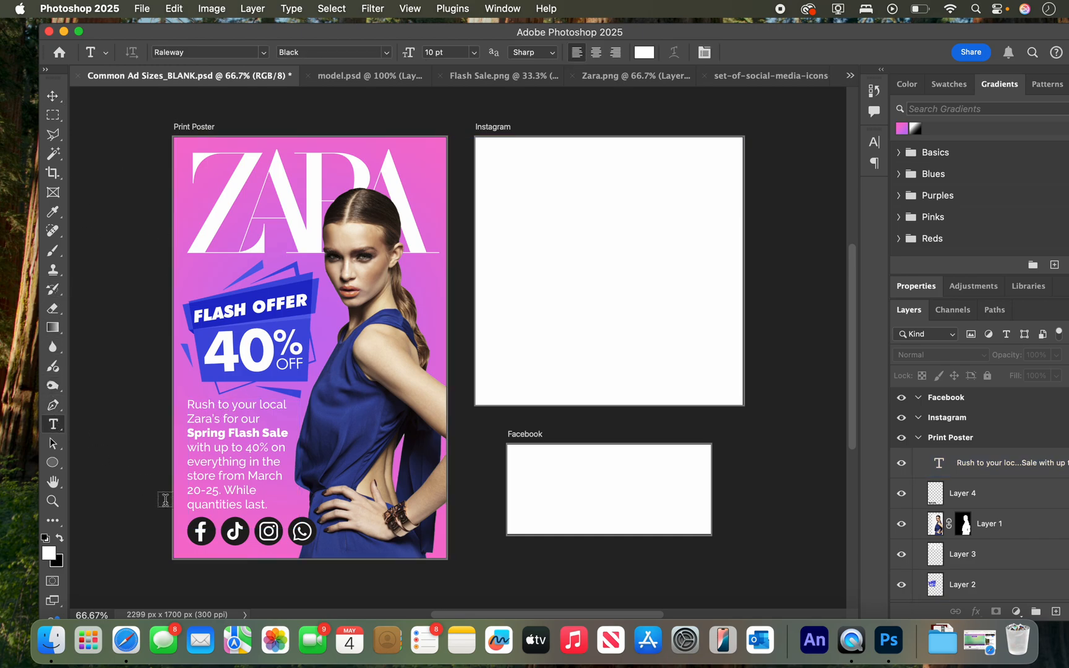
pyautogui.moveTo(225, 489); pyautogui.dragTo(274, 506)
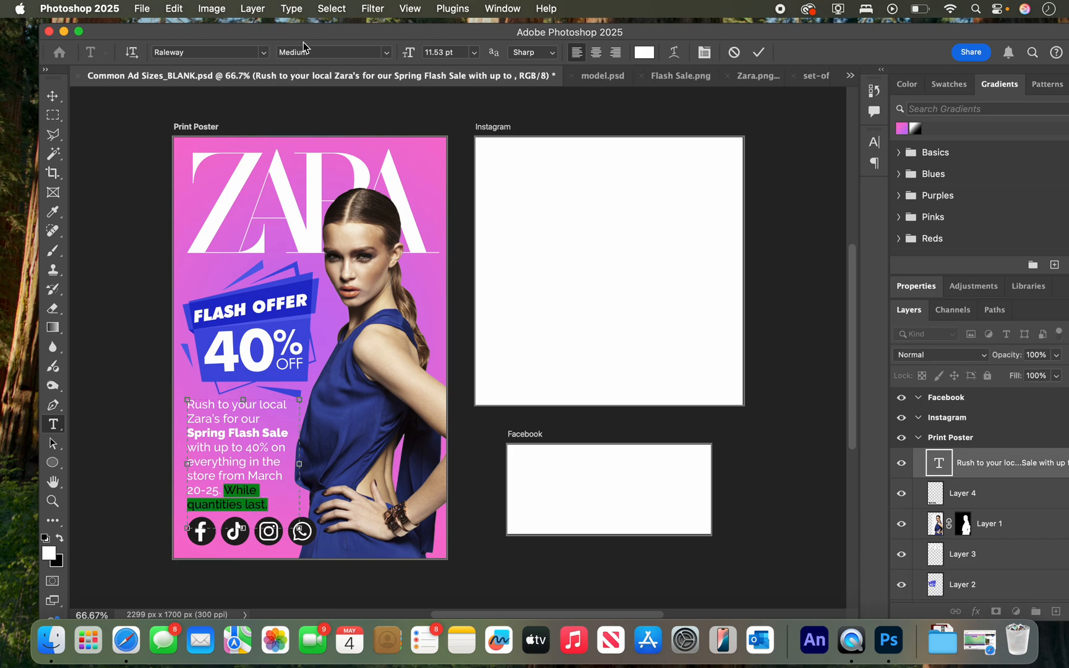
pyautogui.click(387, 53)
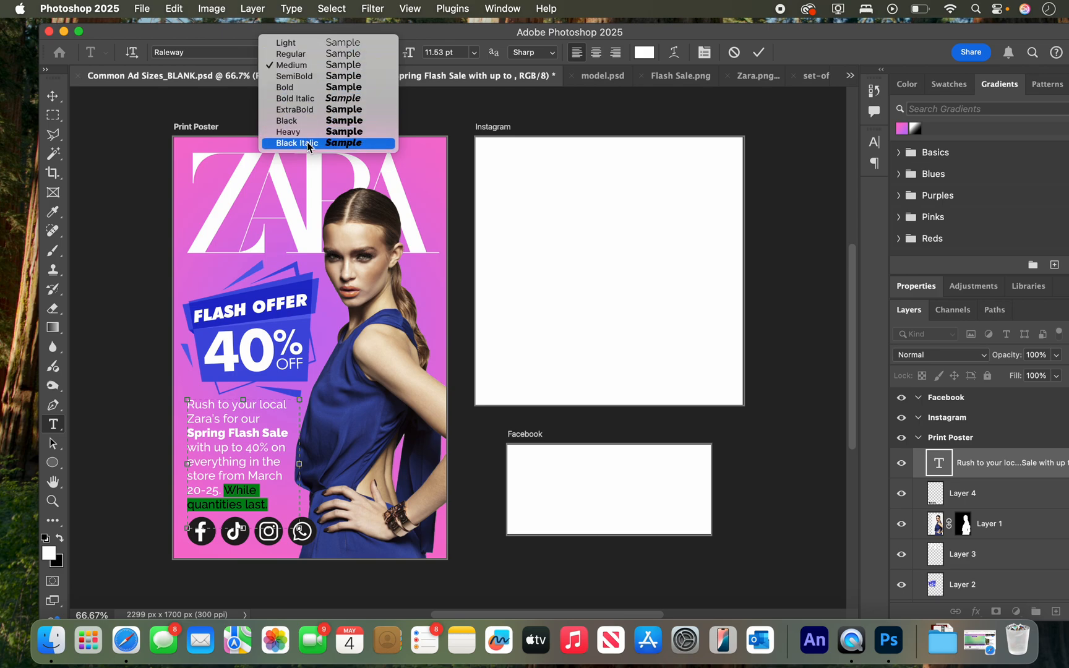
pyautogui.click(313, 98)
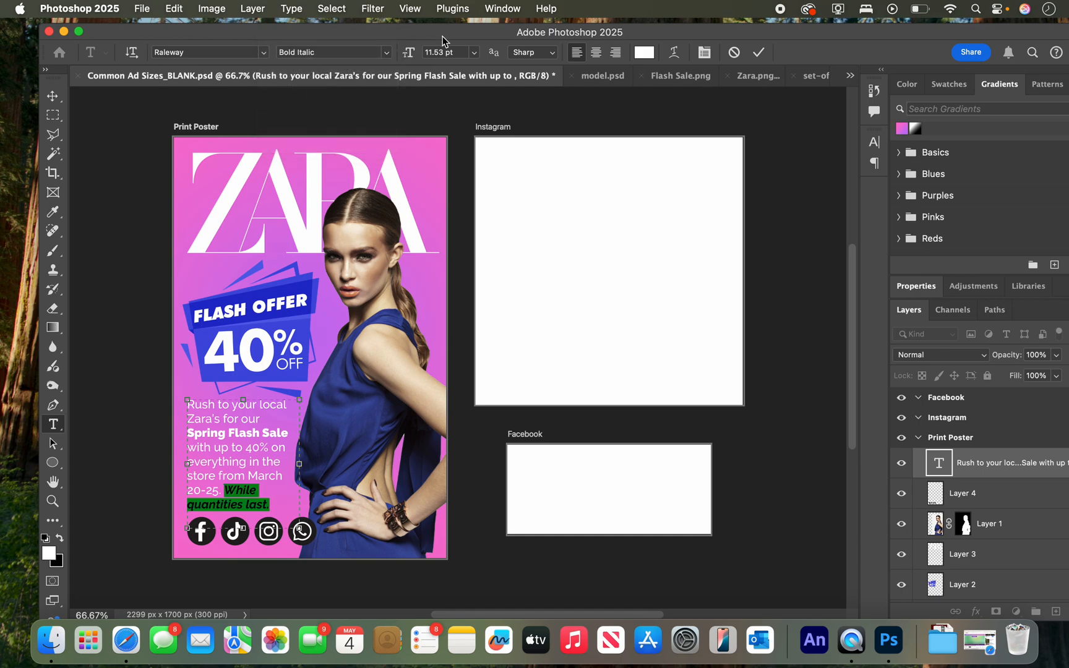
# Reduce the font size of "While quantities last." to 7 pt so it fits on one line.
pyautogui.click(456, 53)
pyautogui.write('8')
pyautogui.press('Return')
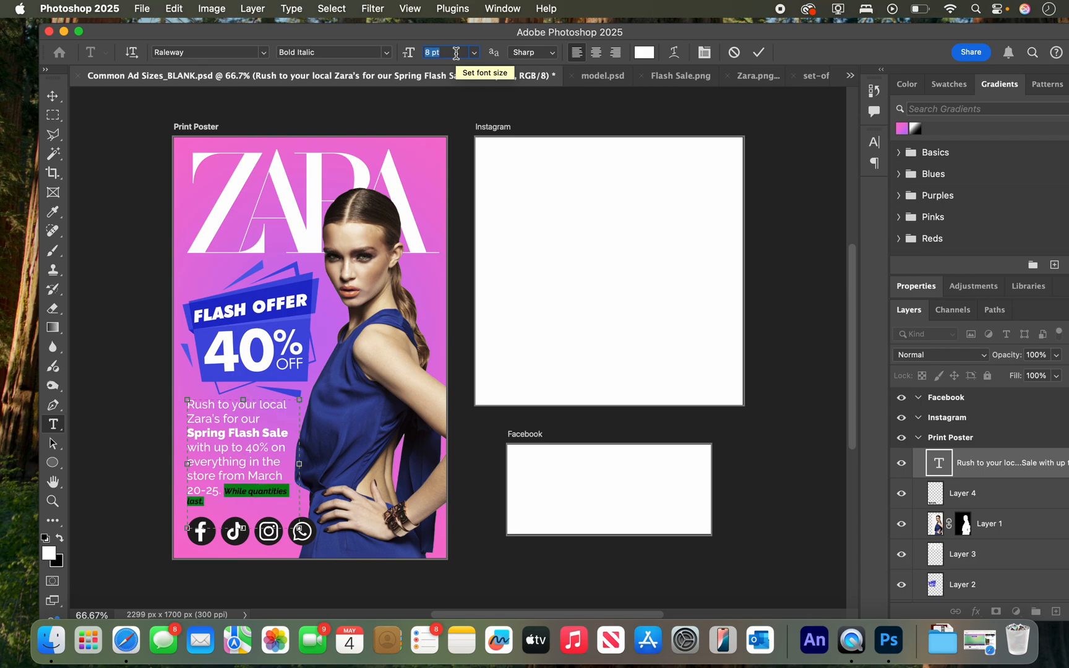
pyautogui.write('7')
pyautogui.press('Return')
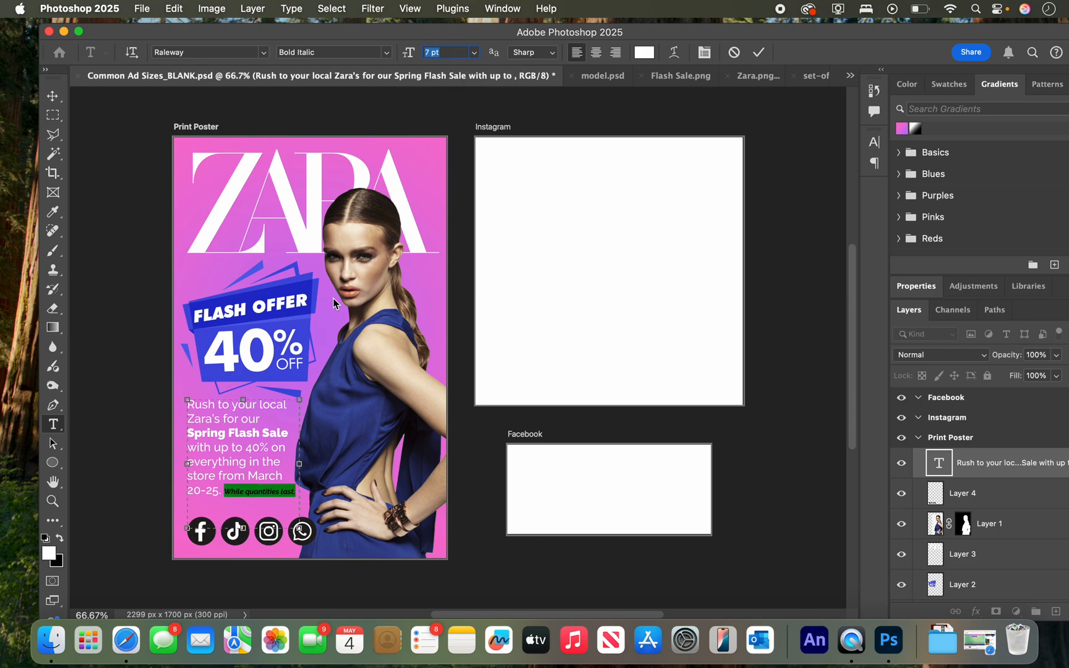
# Insert two line breaks before "While quantities last." to separate it from the paragraph, and finish editing the text.
pyautogui.click(228, 487)
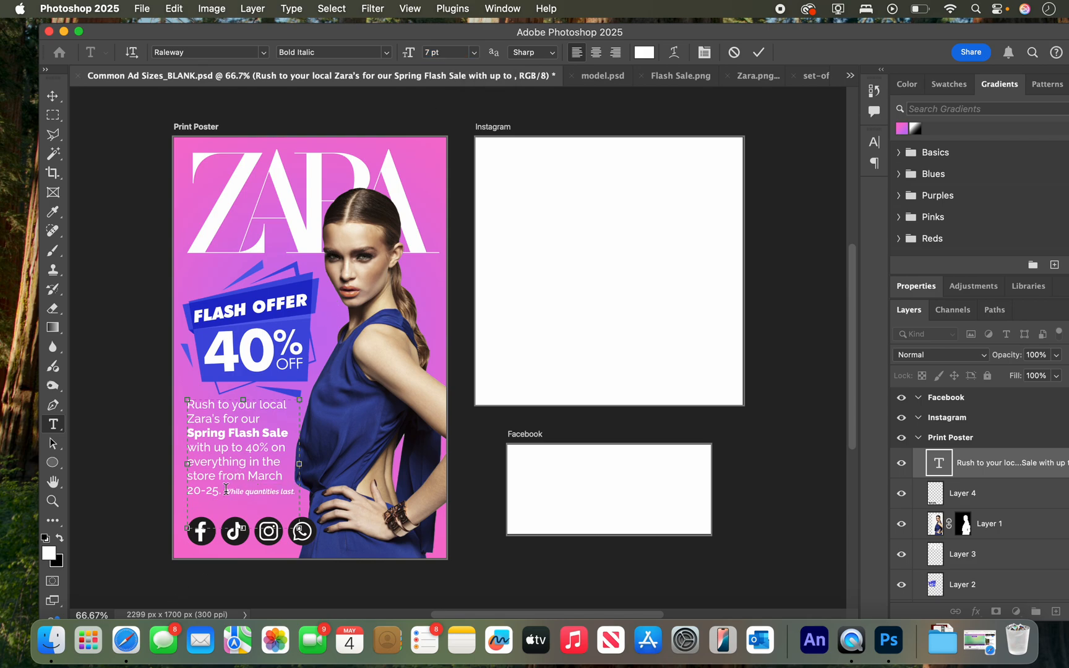
pyautogui.press('Return')
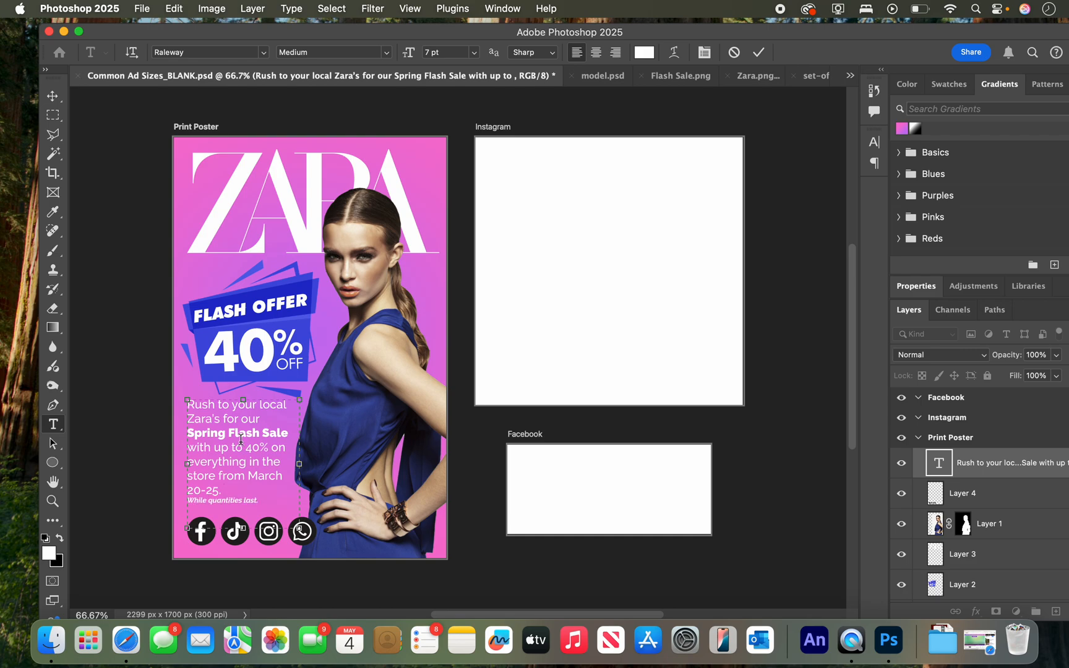
pyautogui.press('Return')
pyautogui.click(52, 97)
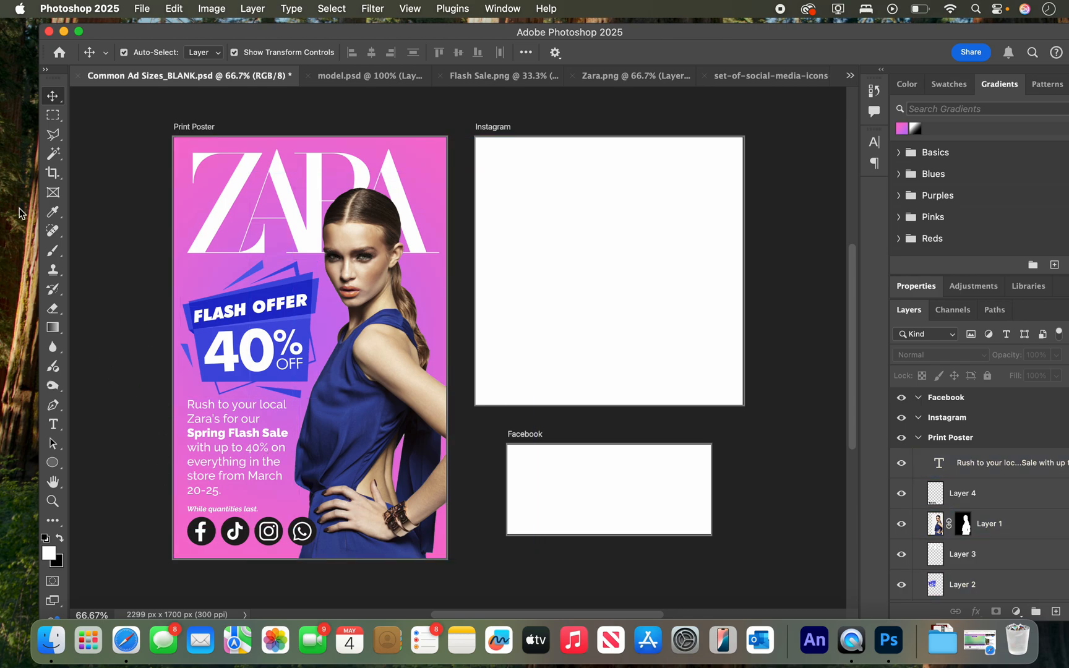
pyautogui.moveTo(249, 33); pyautogui.dragTo(209, 22)
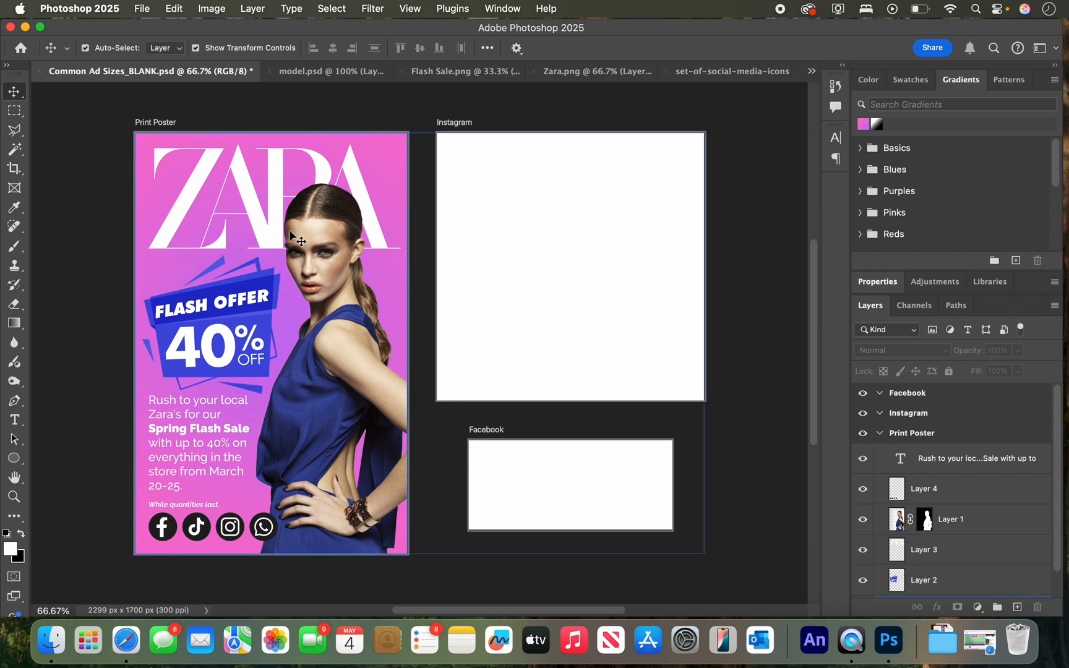
pyautogui.click(307, 464)
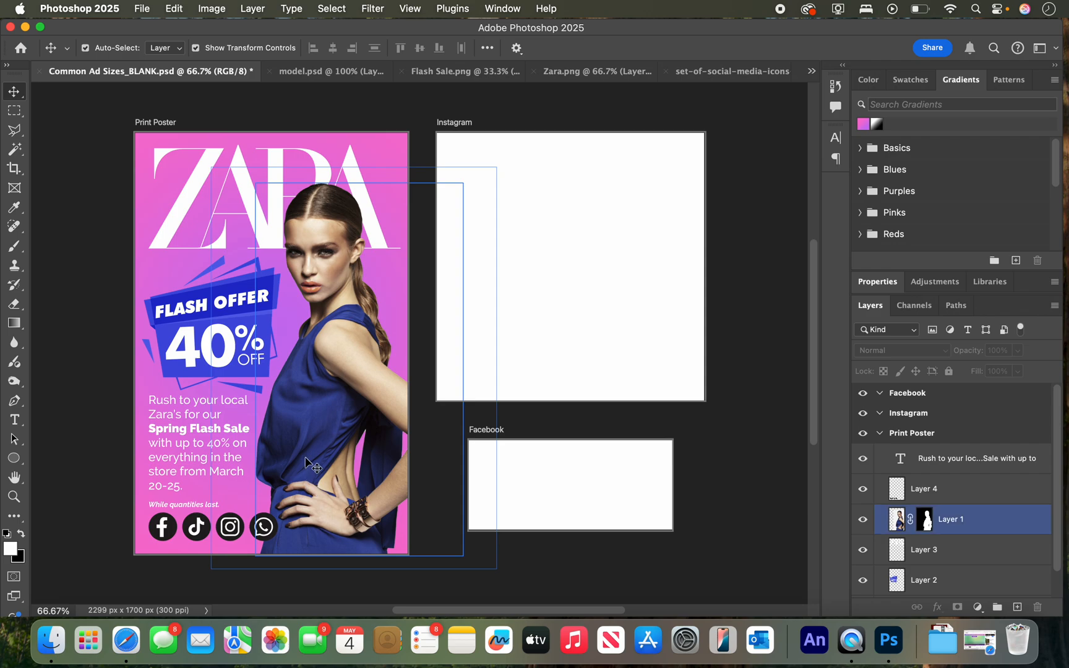
pyautogui.click(210, 458)
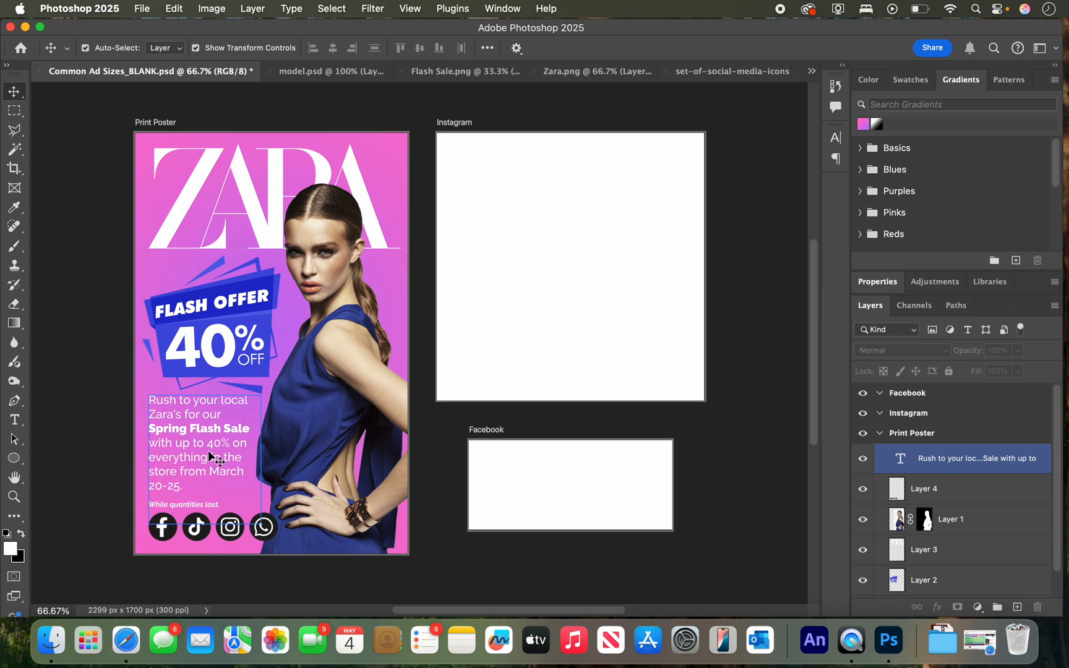
pyautogui.click(104, 463)
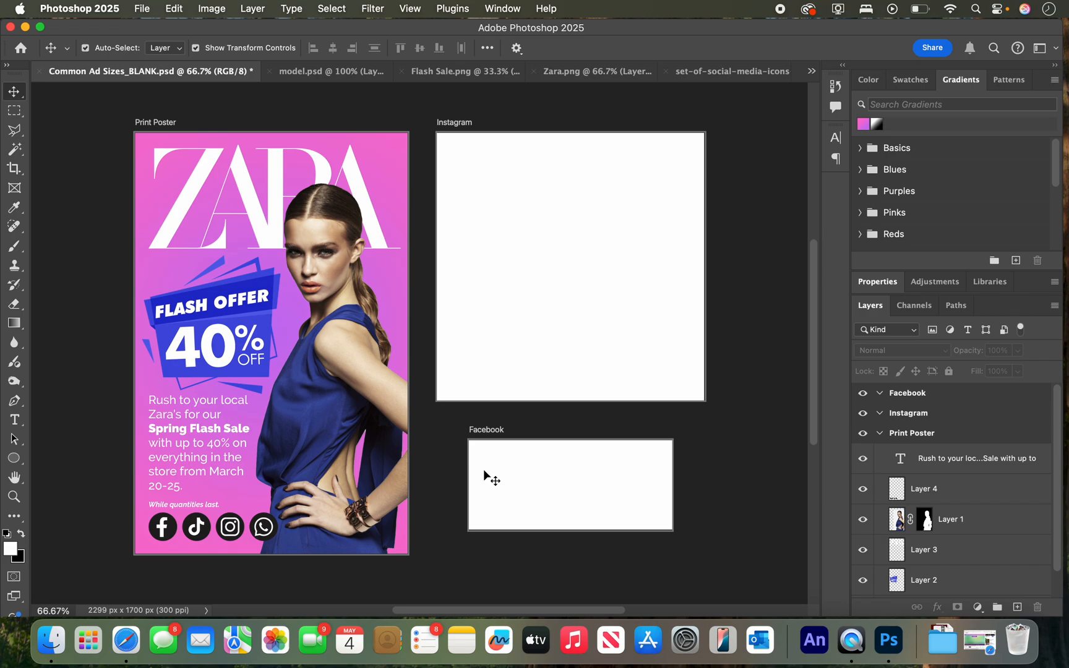
# Select all the Print Poster layers from the paragraph text down to the gradient fill.
pyautogui.click(953, 520)
pyautogui.click(943, 489)
pyautogui.click(964, 470)
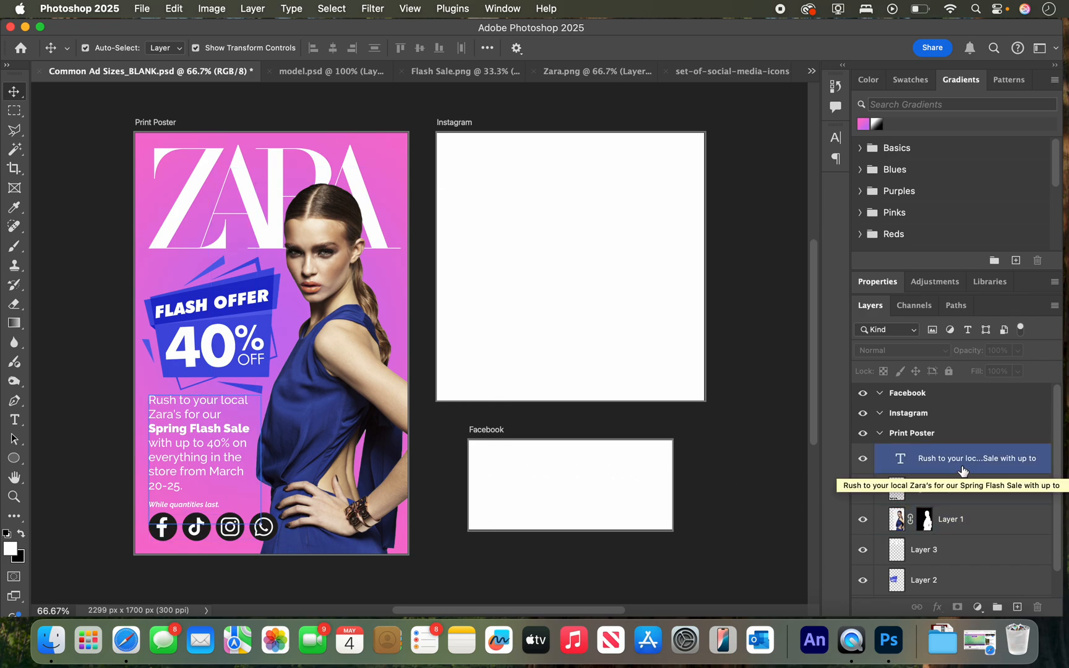
pyautogui.click(944, 470)
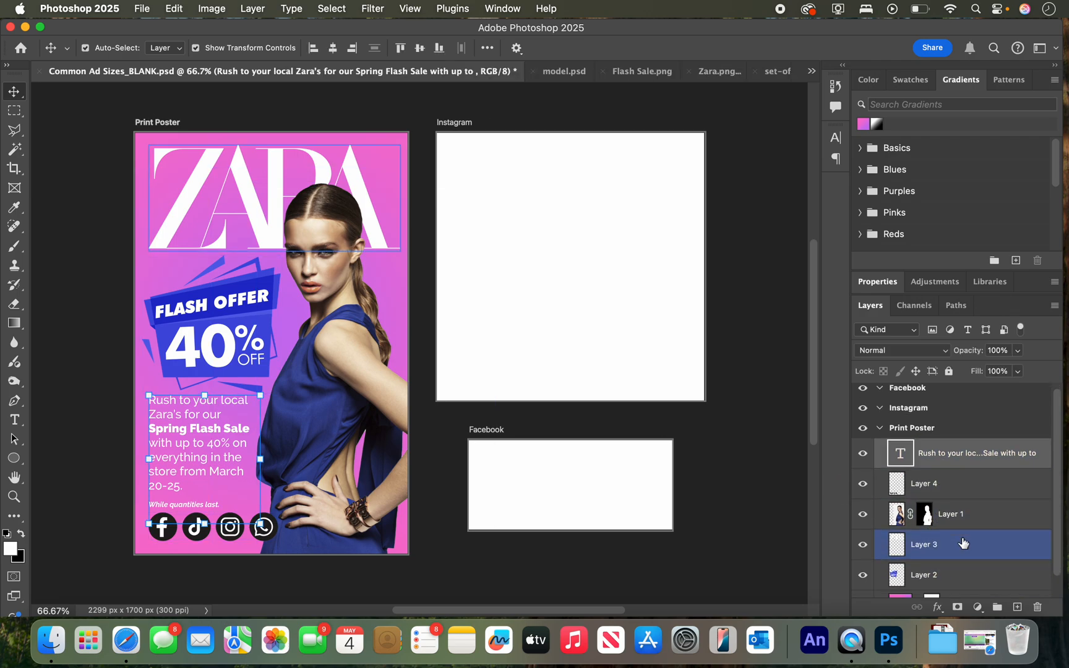
pyautogui.scroll(-1, 962, 544)
pyautogui.keyDown('shift'); pyautogui.click(962, 580); pyautogui.keyUp('shift')
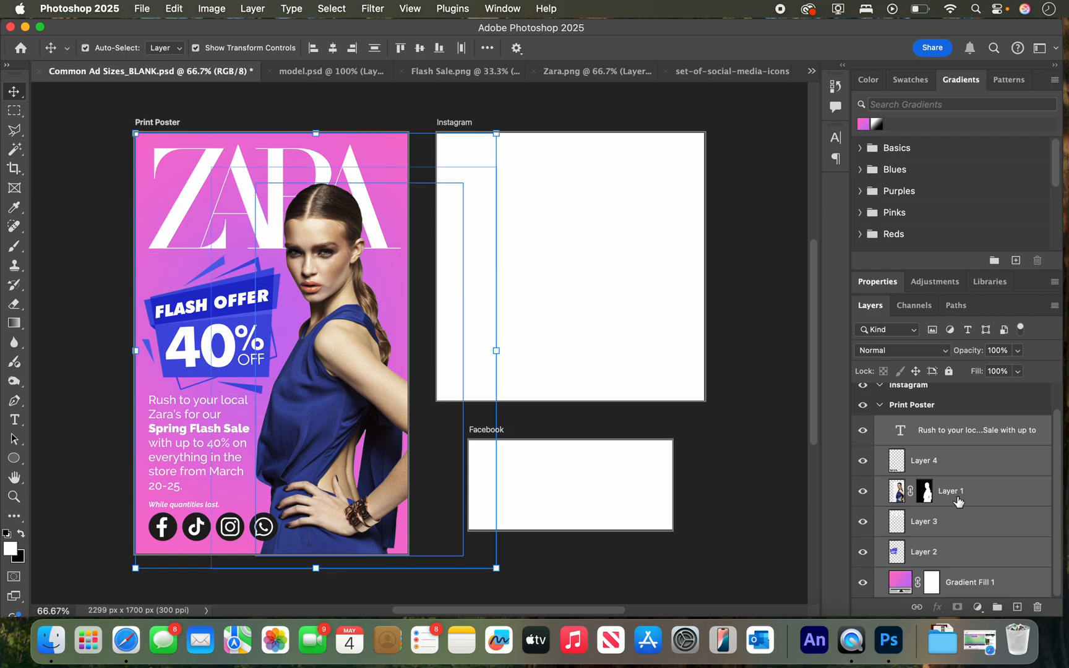
pyautogui.scroll(1, 959, 526)
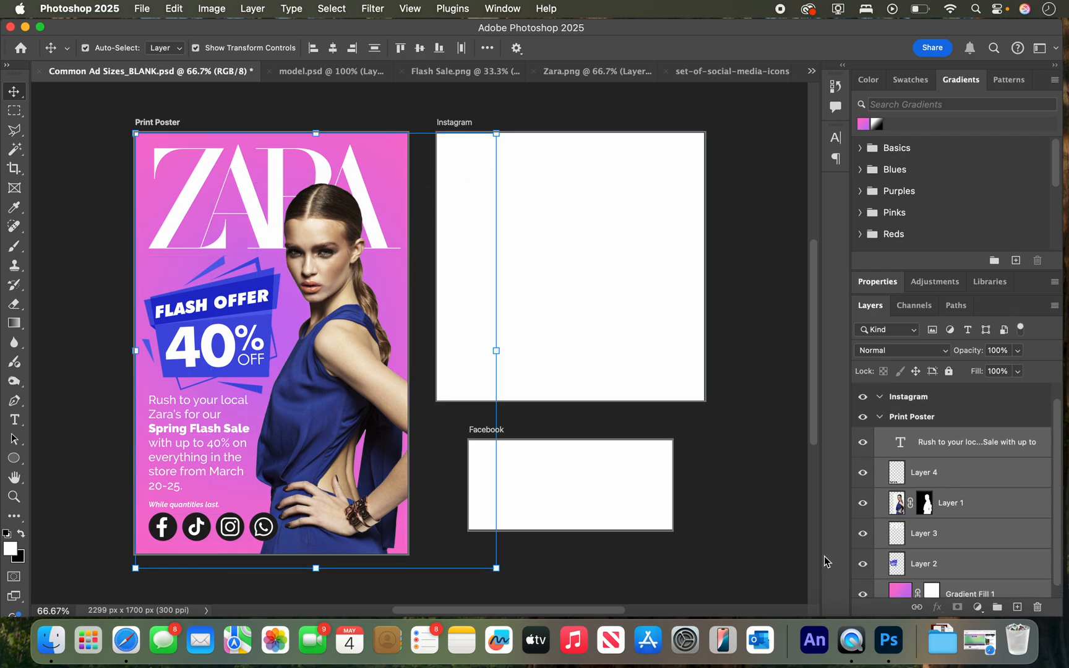
# Try to move all the Print Poster layers together toward the Instagram artboard, and undo the move.
pyautogui.click(988, 545)
pyautogui.click(969, 446)
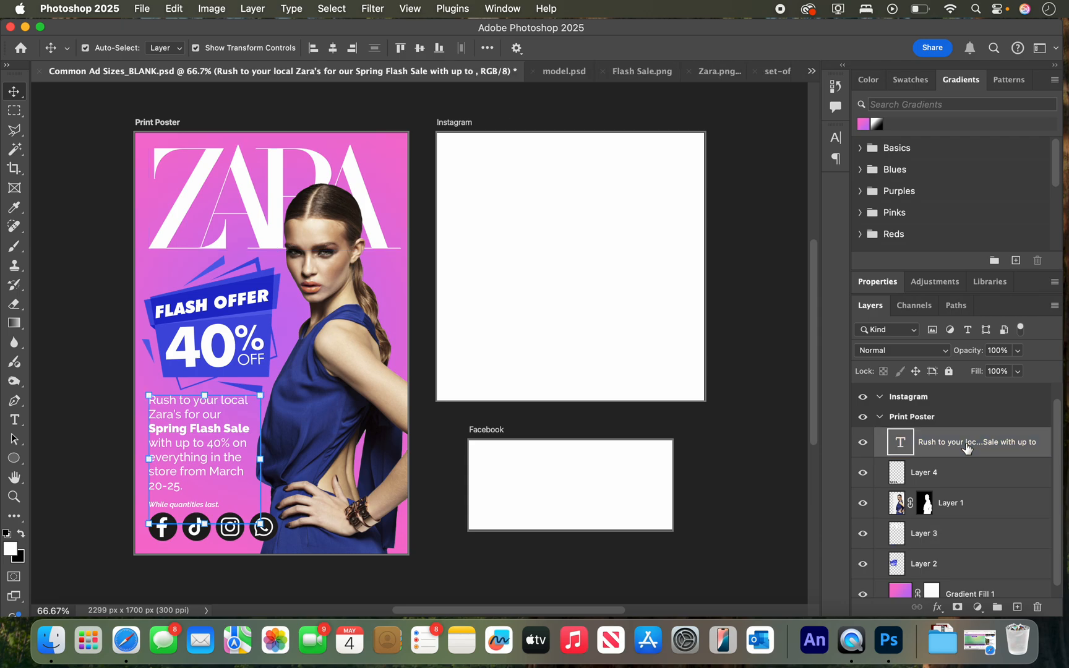
pyautogui.scroll(-1, 953, 532)
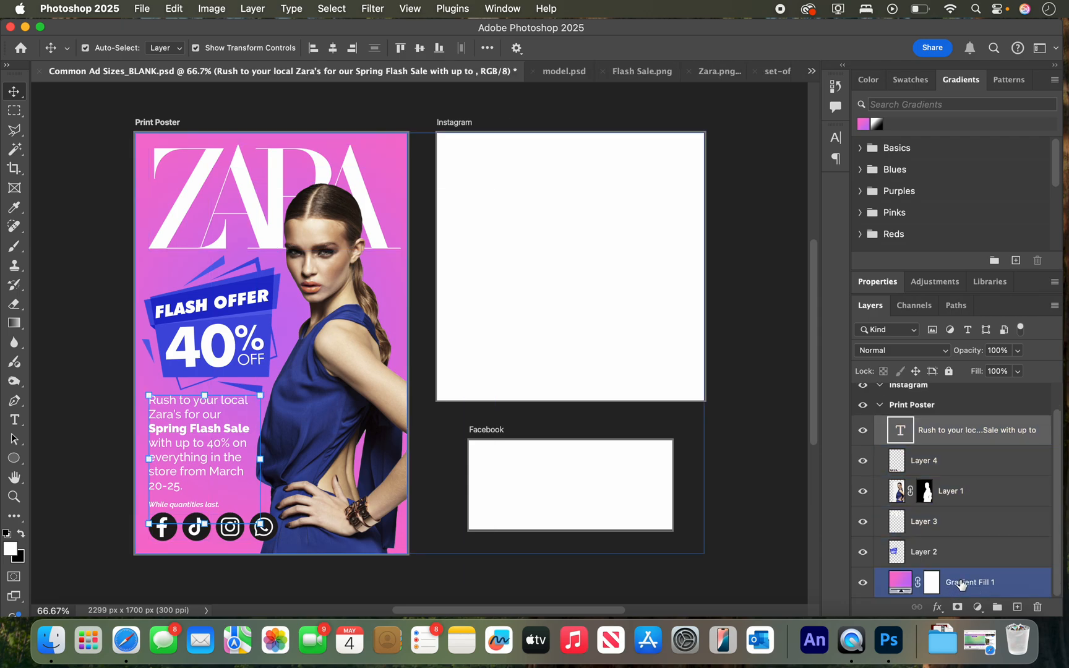
pyautogui.keyDown('shift'); pyautogui.click(953, 584); pyautogui.keyUp('shift')
pyautogui.moveTo(320, 300); pyautogui.dragTo(335, 275)
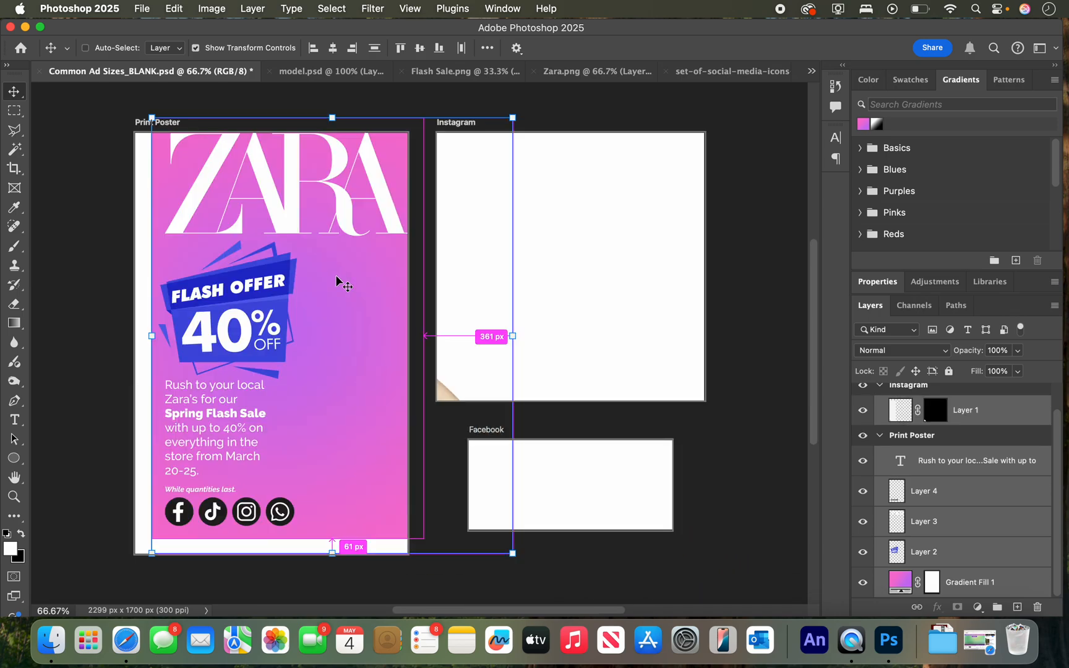
pyautogui.press('super+z')
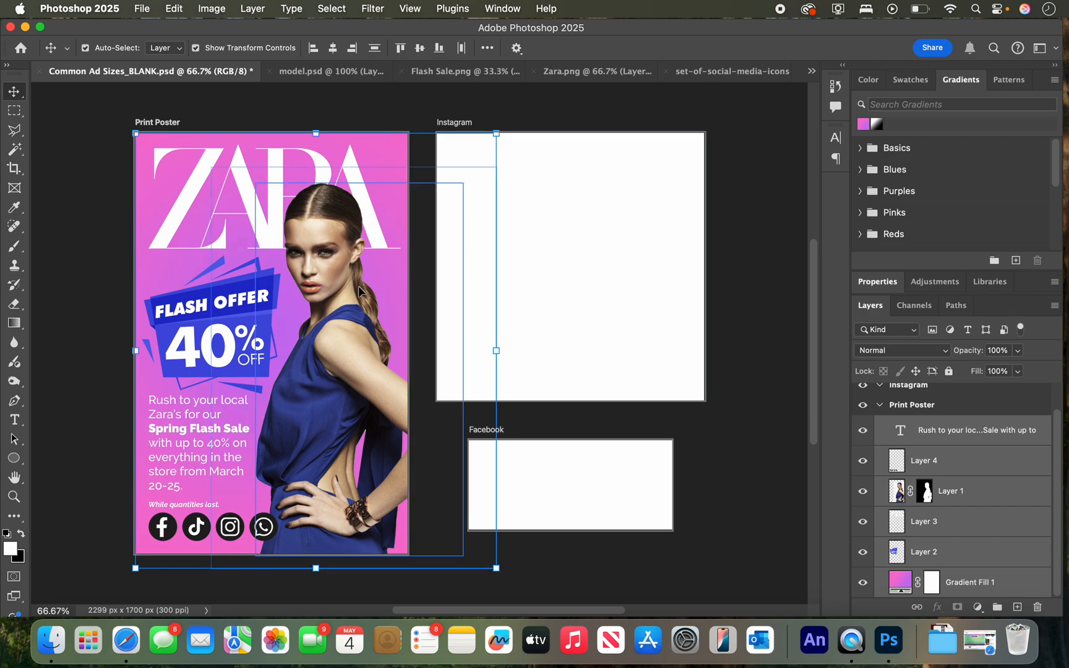
pyautogui.click(94, 263)
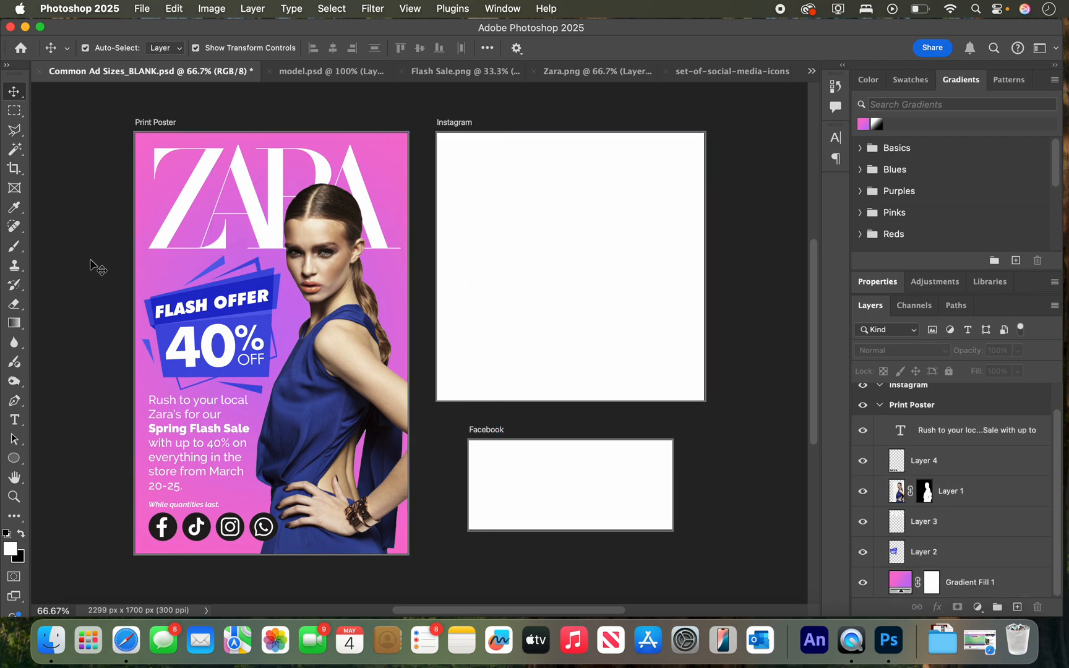
# Duplicate the poster's gradient fill onto the Facebook artboard and resize the copy to fit that artboard exactly.
pyautogui.click(143, 209)
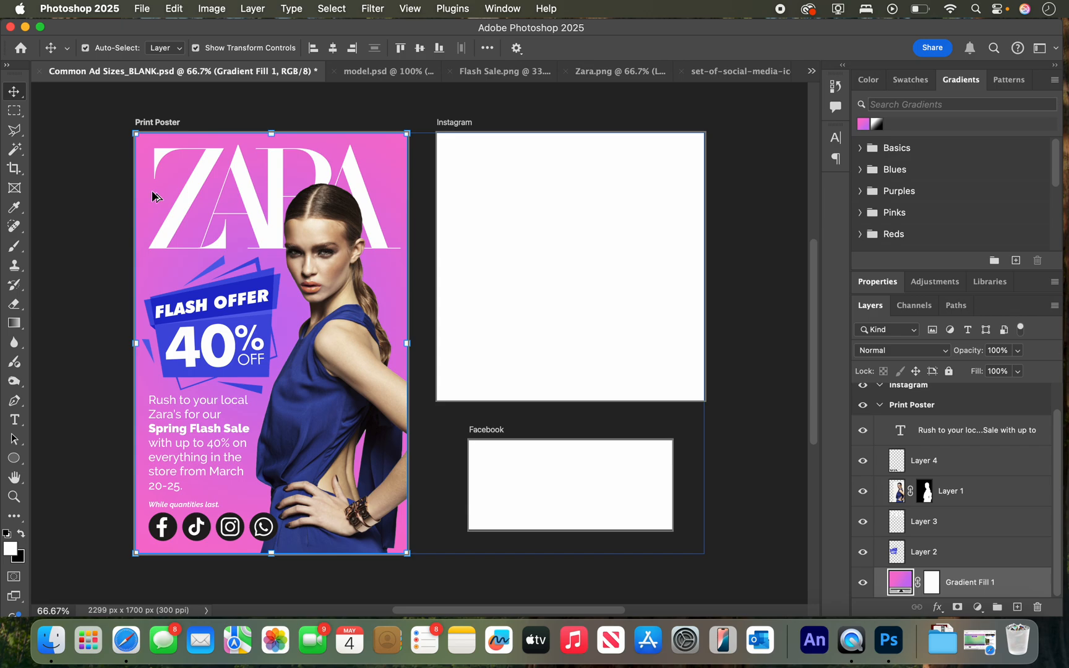
pyautogui.keyDown('alt'); pyautogui.moveTo(153, 193); pyautogui.dragTo(453, 196); pyautogui.keyUp('alt')
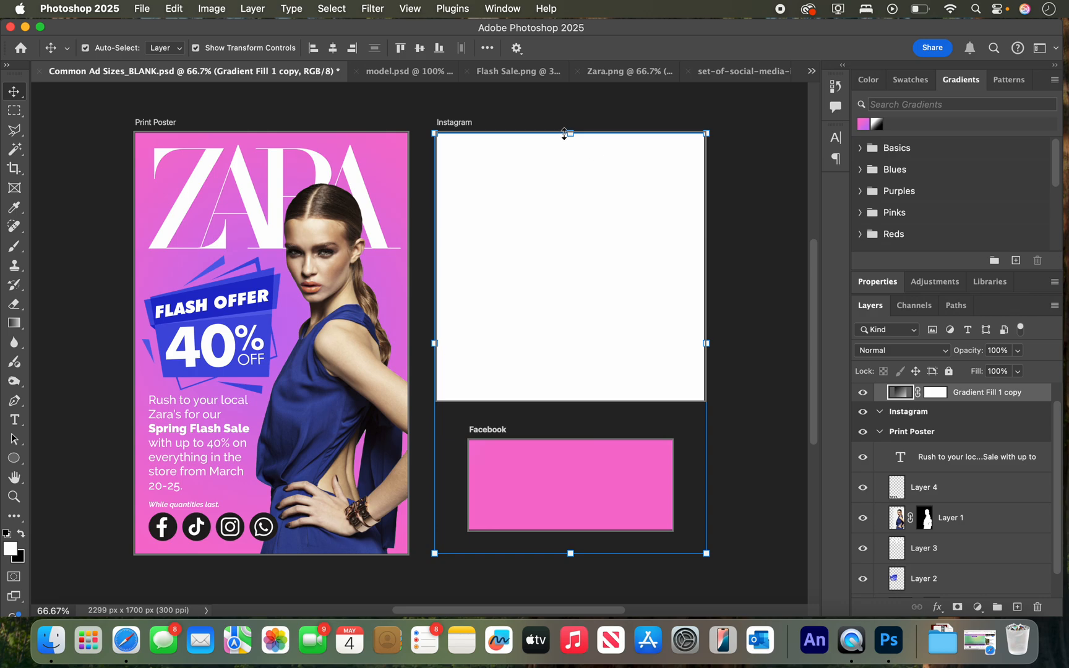
pyautogui.moveTo(706, 131); pyautogui.dragTo(506, 477)
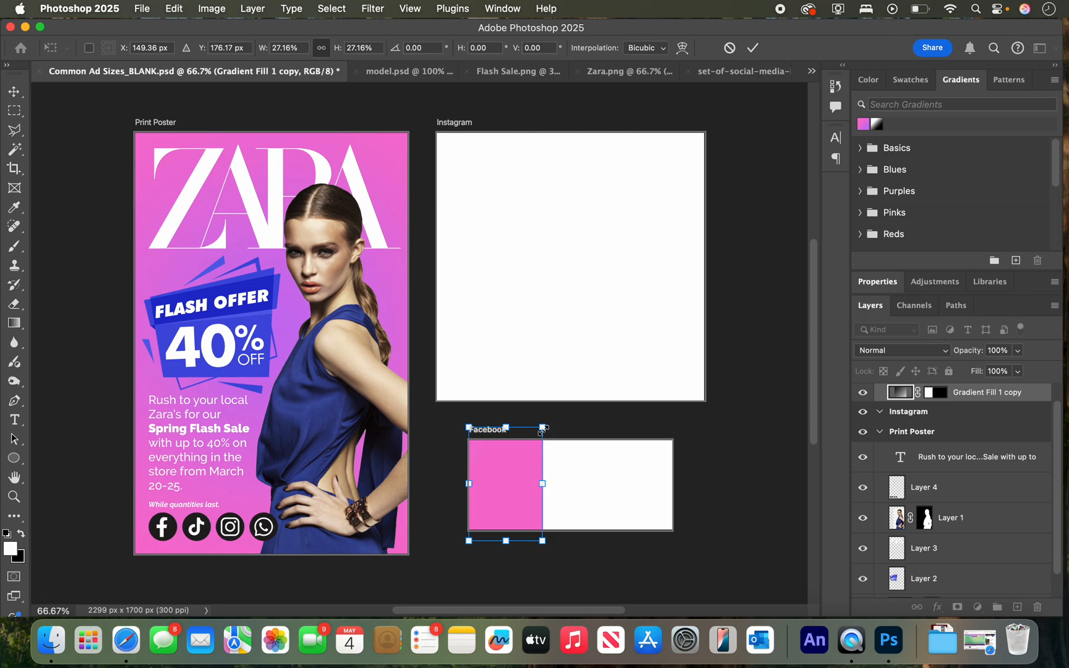
pyautogui.moveTo(542, 428); pyautogui.dragTo(568, 448)
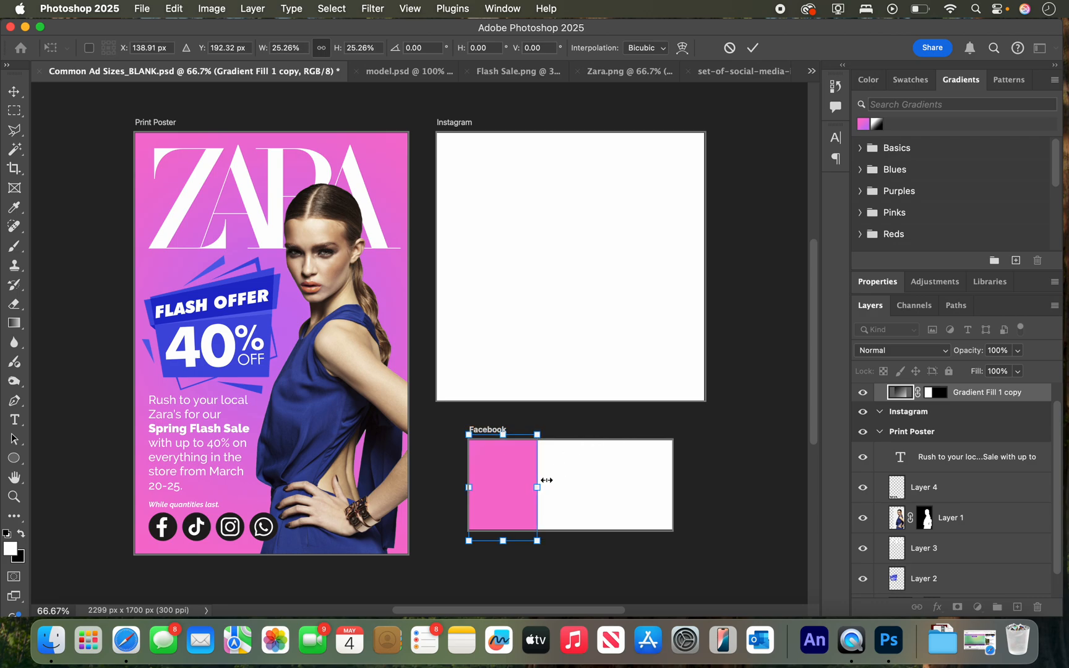
pyautogui.moveTo(537, 488); pyautogui.dragTo(671, 481)
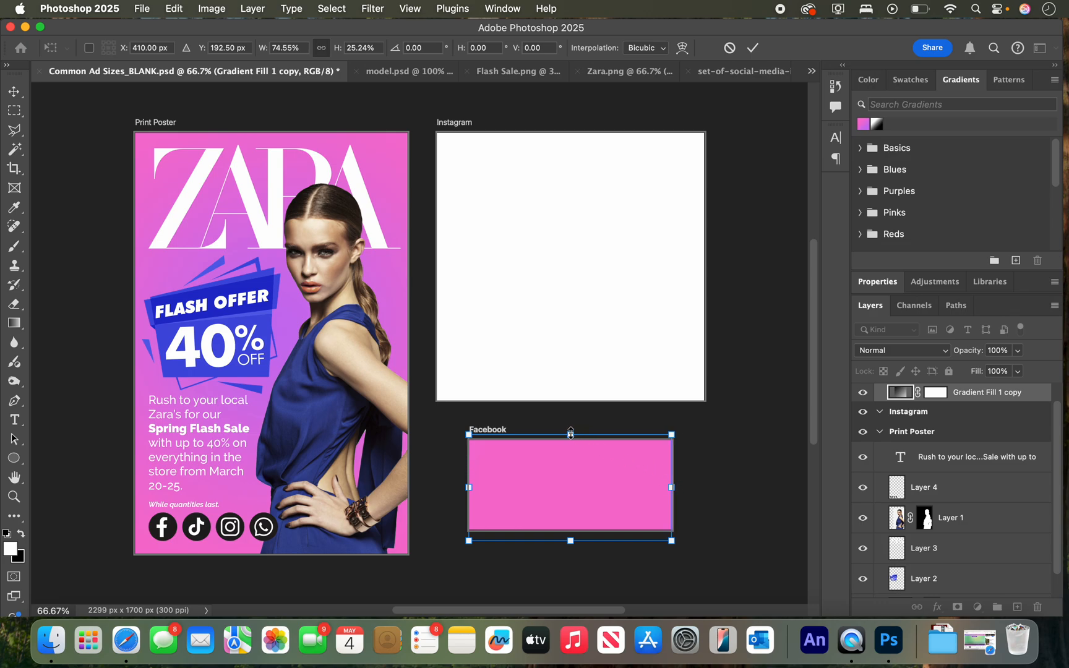
pyautogui.moveTo(570, 434); pyautogui.dragTo(571, 440)
pyautogui.moveTo(570, 542); pyautogui.dragTo(572, 528)
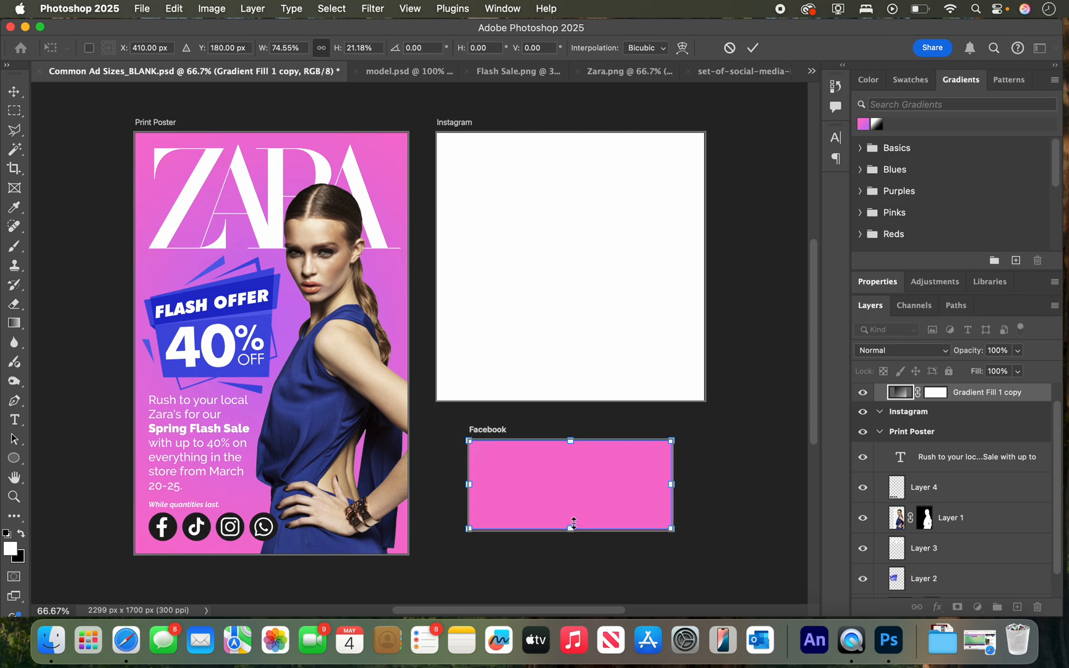
# Redraw the radial gradient on the Facebook artboard from about its centre outward to near its lower-right corner.
pyautogui.click(12, 324)
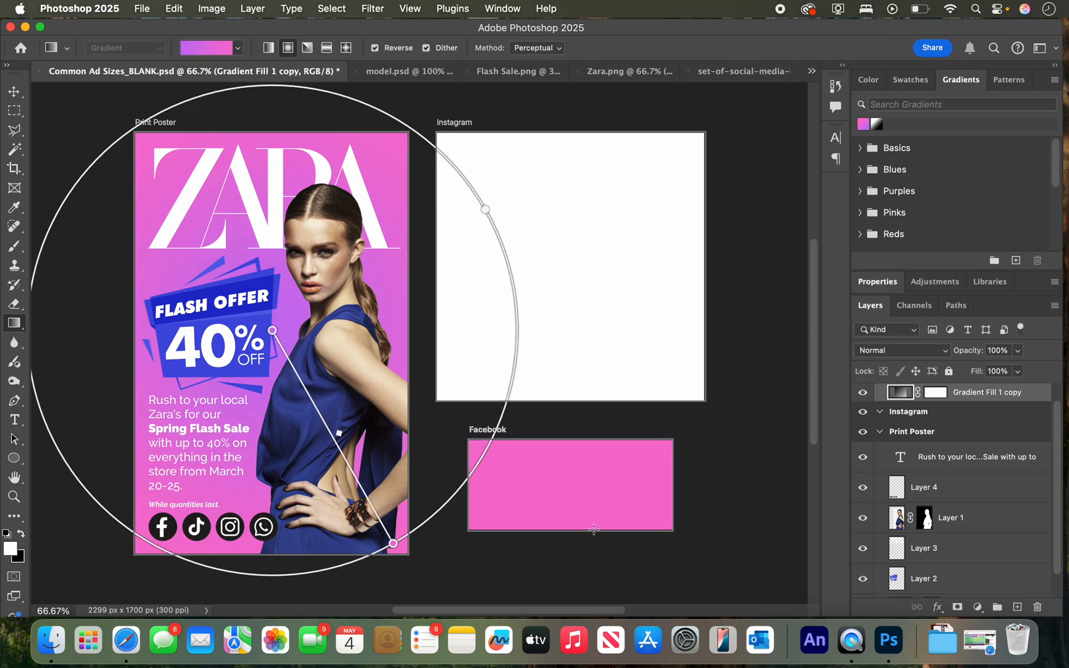
pyautogui.moveTo(561, 477); pyautogui.dragTo(645, 525)
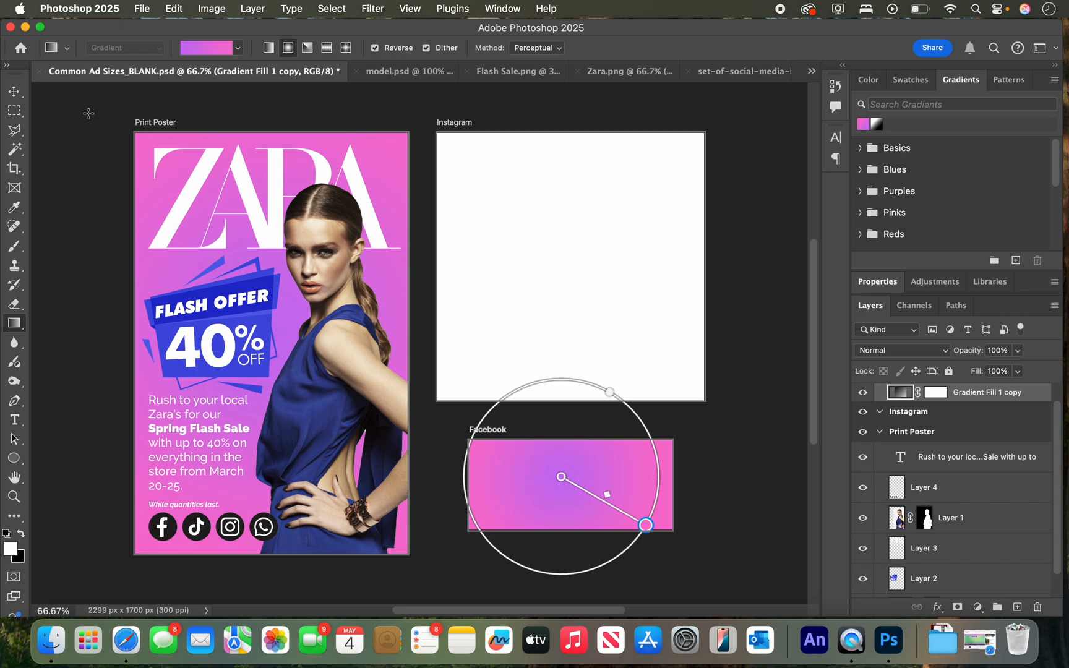
# Duplicate the Facebook gradient fill into the Instagram artboard's upper-left corner and stretch the copy to cover the whole artboard.
pyautogui.click(14, 91)
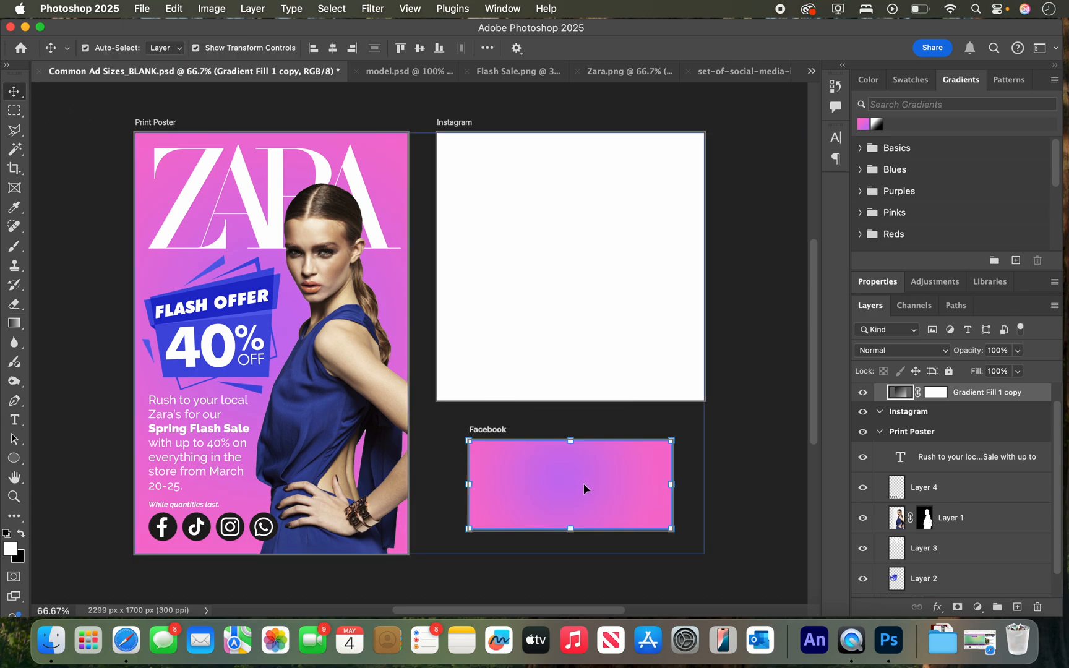
pyautogui.moveTo(582, 476); pyautogui.dragTo(542, 179)
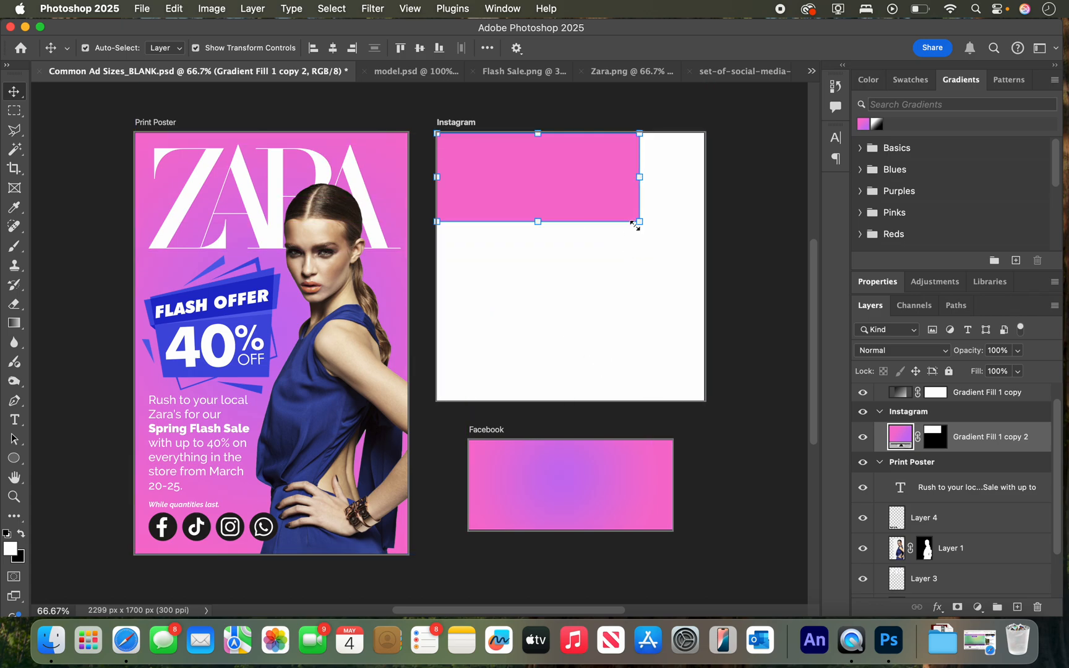
pyautogui.moveTo(640, 222); pyautogui.dragTo(703, 401)
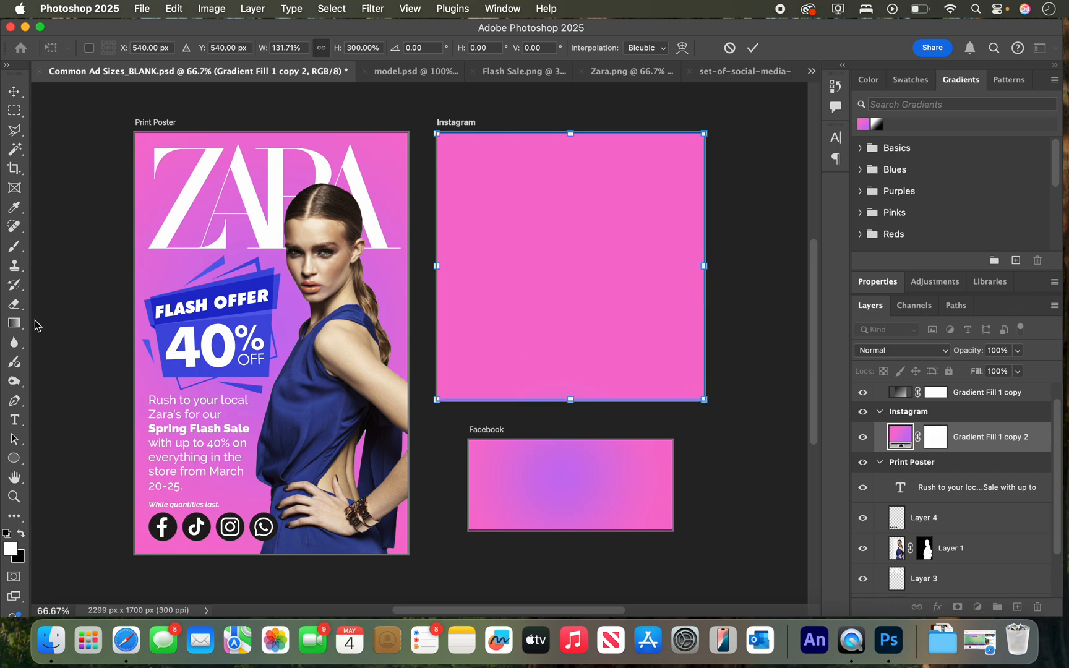
# Redraw the radial gradient on the Instagram artboard from about its centre to just past its bottom edge, toward the lower left.
pyautogui.click(13, 322)
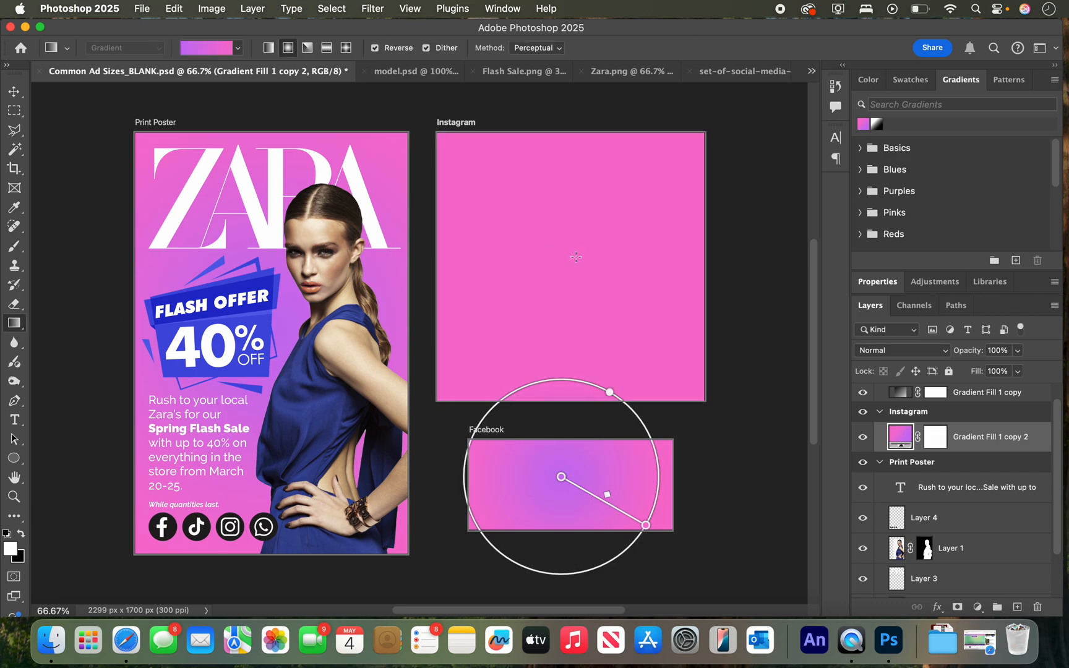
pyautogui.moveTo(565, 258); pyautogui.dragTo(499, 407)
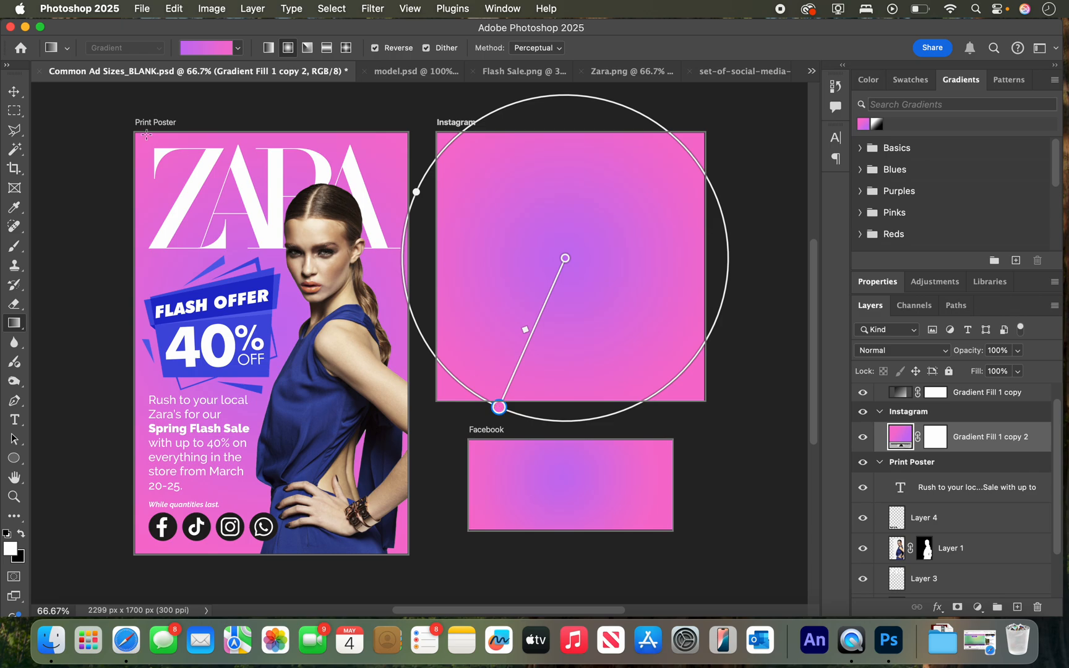
# Duplicate the poster's masked model onto the Facebook artboard, scale the copy to 44.88%, and position it along the artboard's right side.
pyautogui.click(16, 93)
pyautogui.click(334, 302)
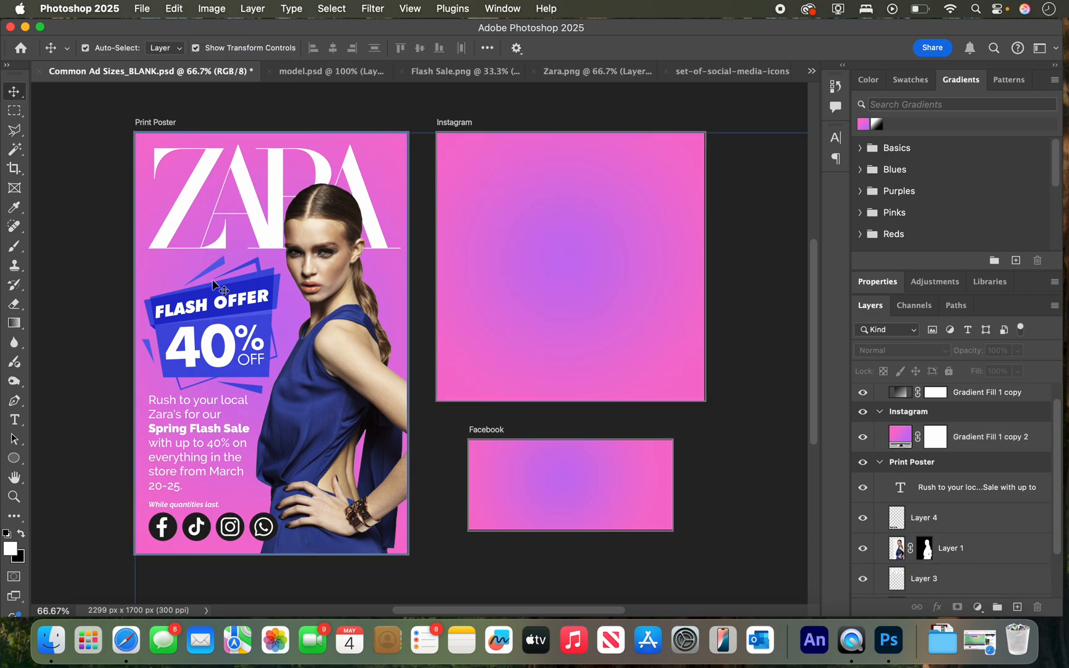
pyautogui.click(603, 212)
pyautogui.click(537, 487)
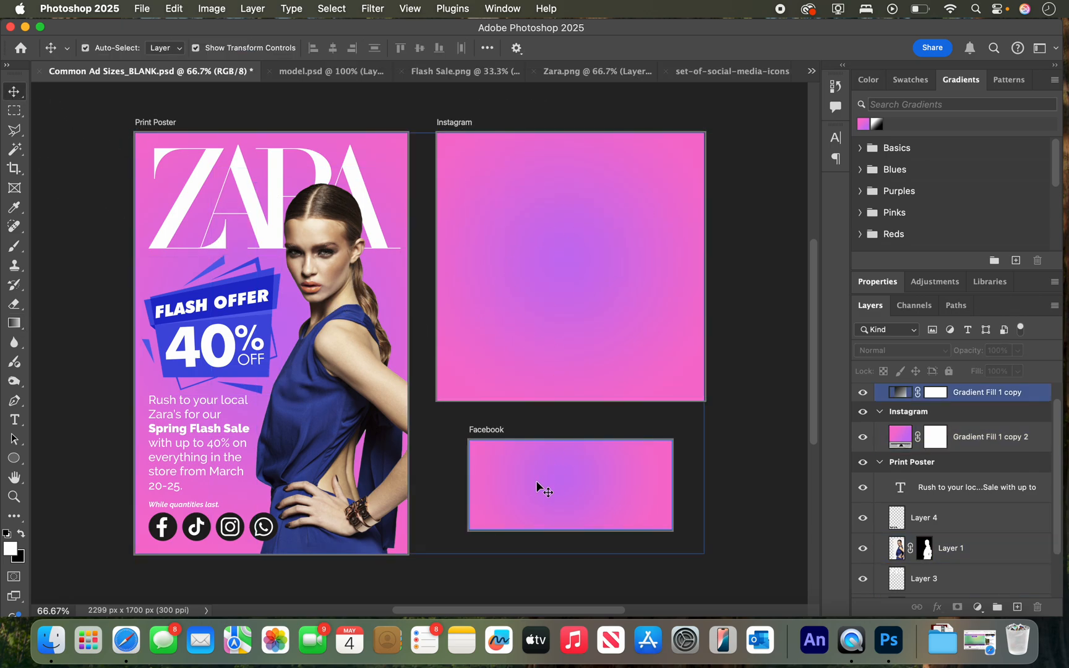
pyautogui.click(557, 300)
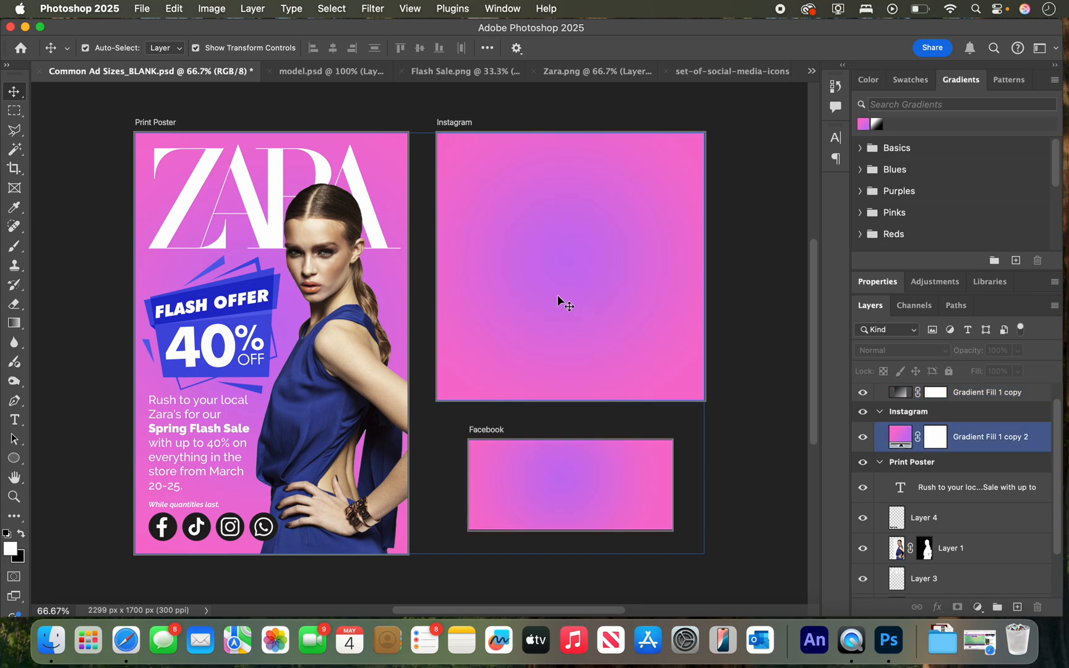
pyautogui.click(413, 311)
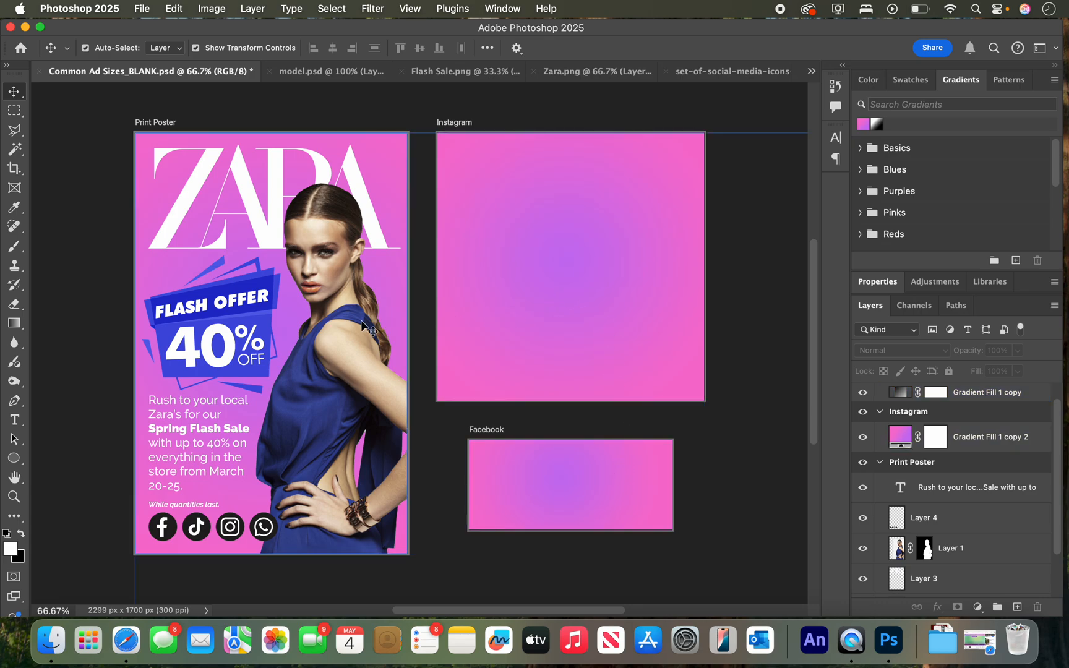
pyautogui.click(334, 349)
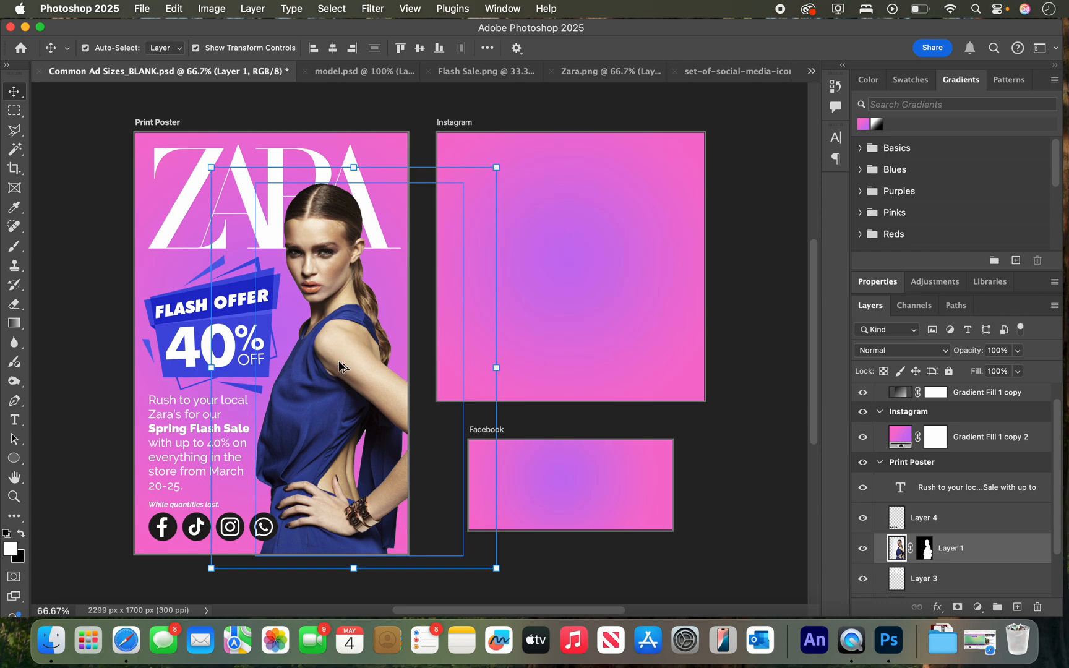
pyautogui.keyDown('alt'); pyautogui.moveTo(340, 365); pyautogui.dragTo(690, 341); pyautogui.keyUp('alt')
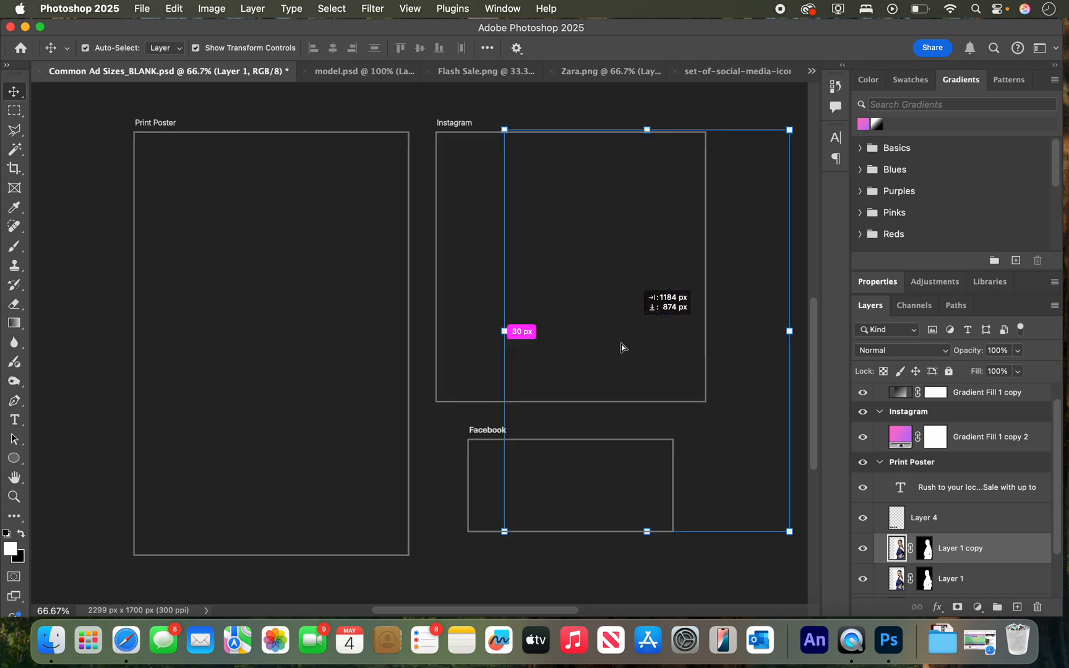
pyautogui.moveTo(792, 133); pyautogui.dragTo(625, 370)
pyautogui.moveTo(557, 471); pyautogui.dragTo(618, 534)
pyautogui.moveTo(570, 431); pyautogui.dragTo(559, 414)
pyautogui.moveTo(626, 487); pyautogui.dragTo(608, 305)
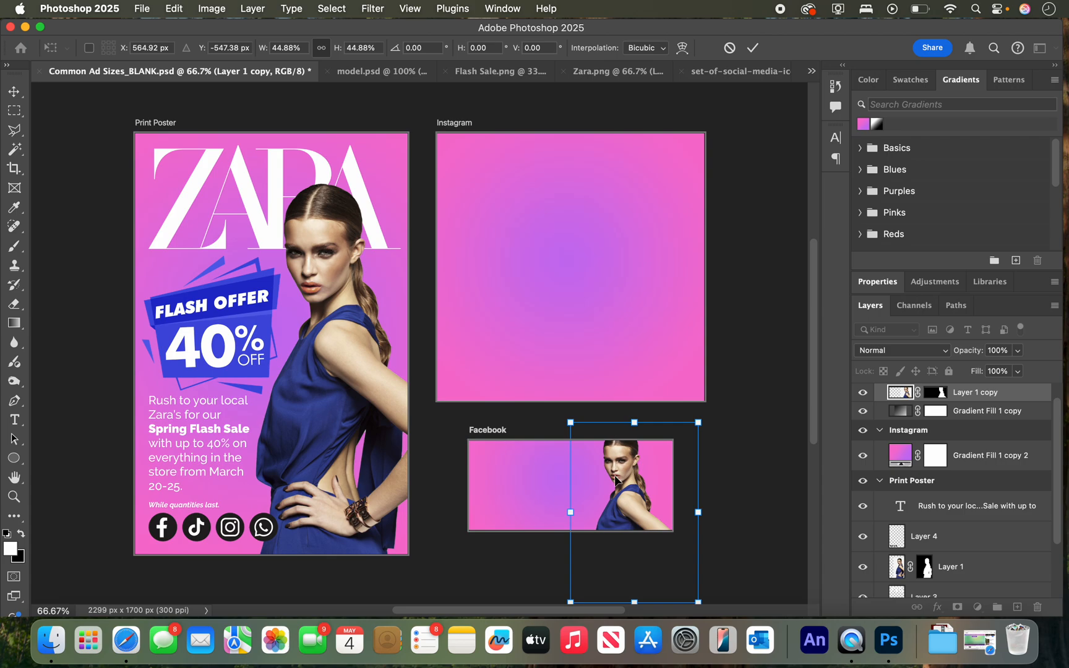
pyautogui.press('super+z')
pyautogui.moveTo(627, 461); pyautogui.dragTo(605, 219)
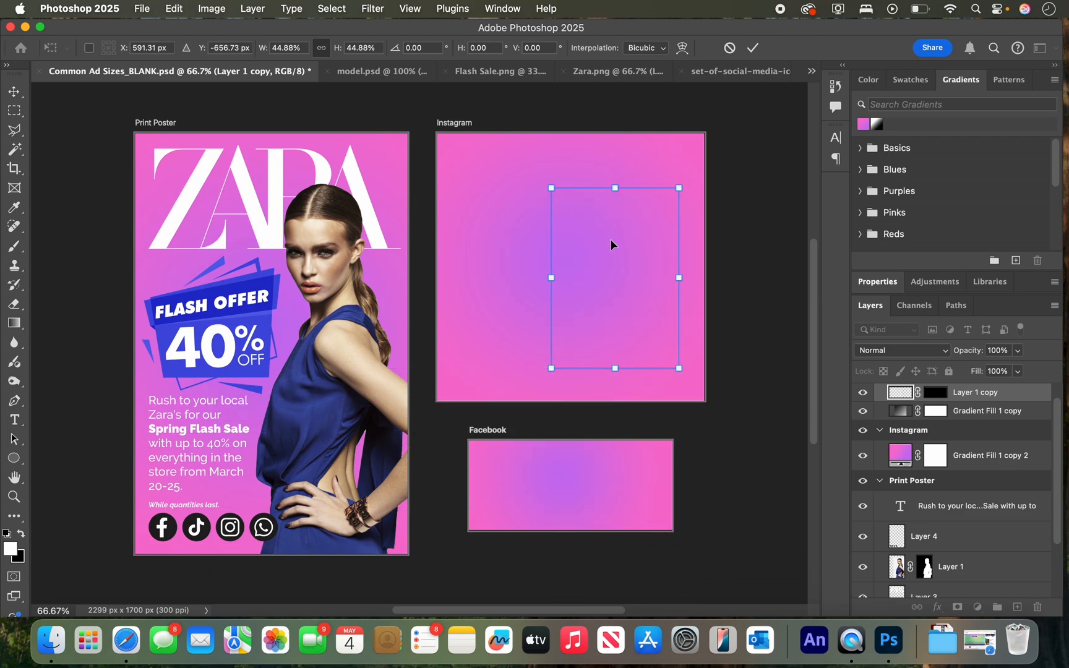
pyautogui.press('super+z')
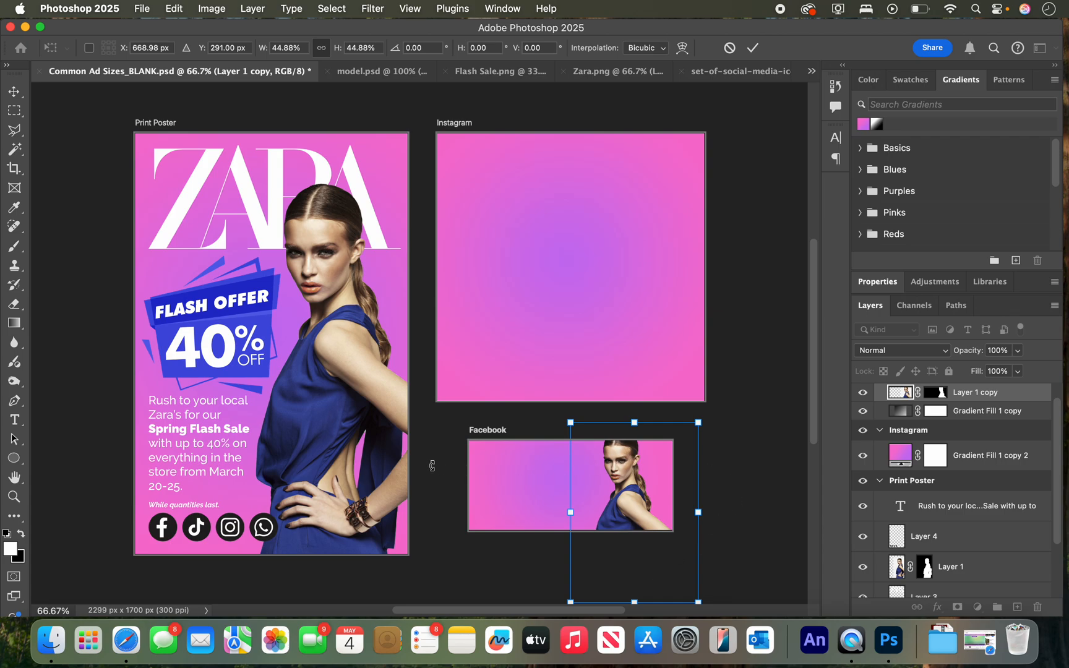
# Duplicate the Facebook artboard's model onto the Instagram artboard, enlarge the copy to about 156%, and place it along the artboard's right side.
pyautogui.press('Return')
pyautogui.moveTo(628, 487); pyautogui.dragTo(619, 303)
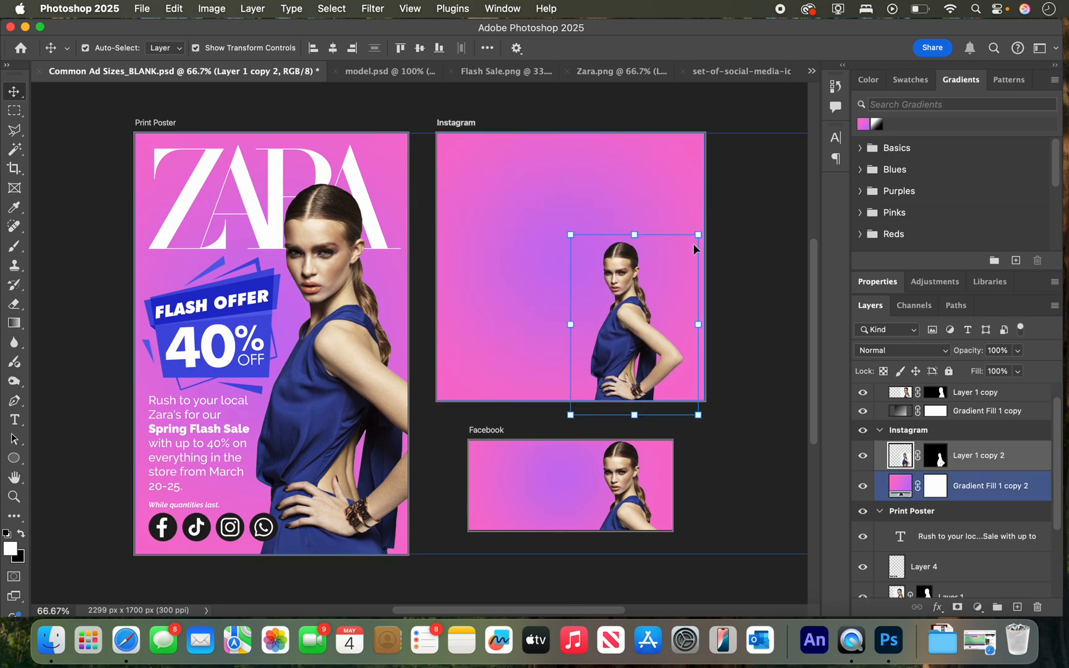
pyautogui.moveTo(698, 236); pyautogui.dragTo(770, 134)
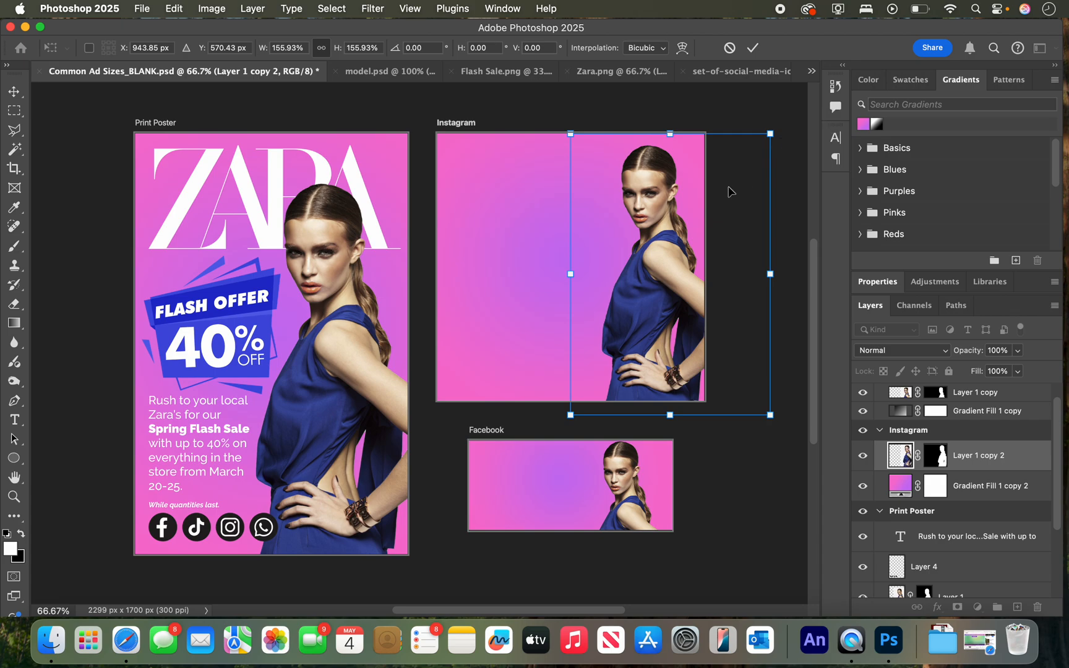
pyautogui.moveTo(663, 257); pyautogui.dragTo(643, 262)
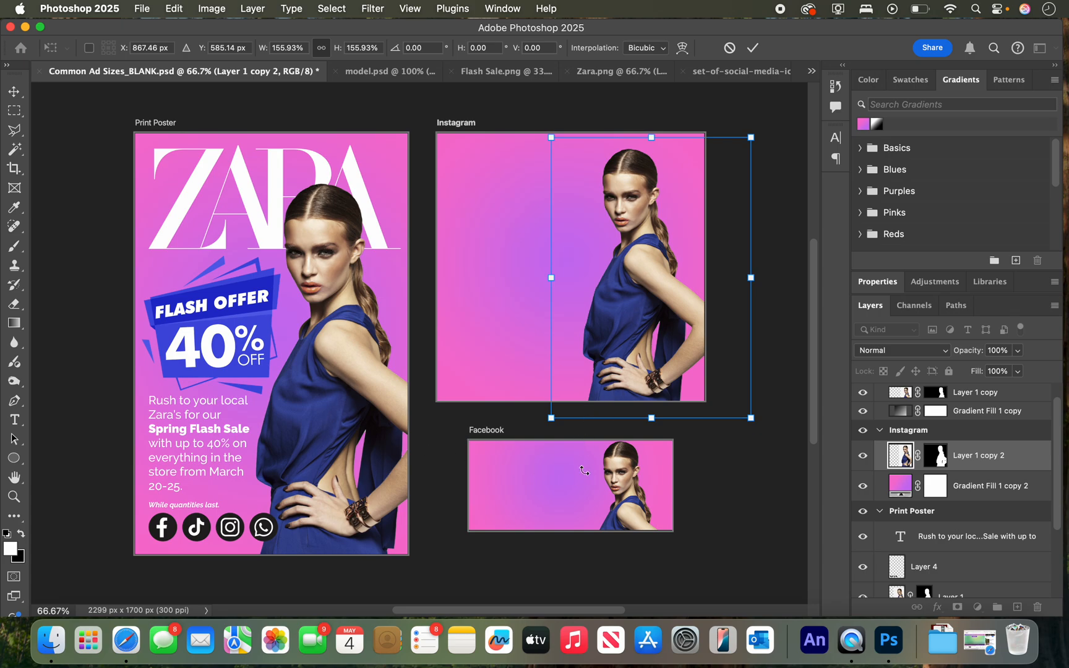
pyautogui.scroll(2, 922, 432)
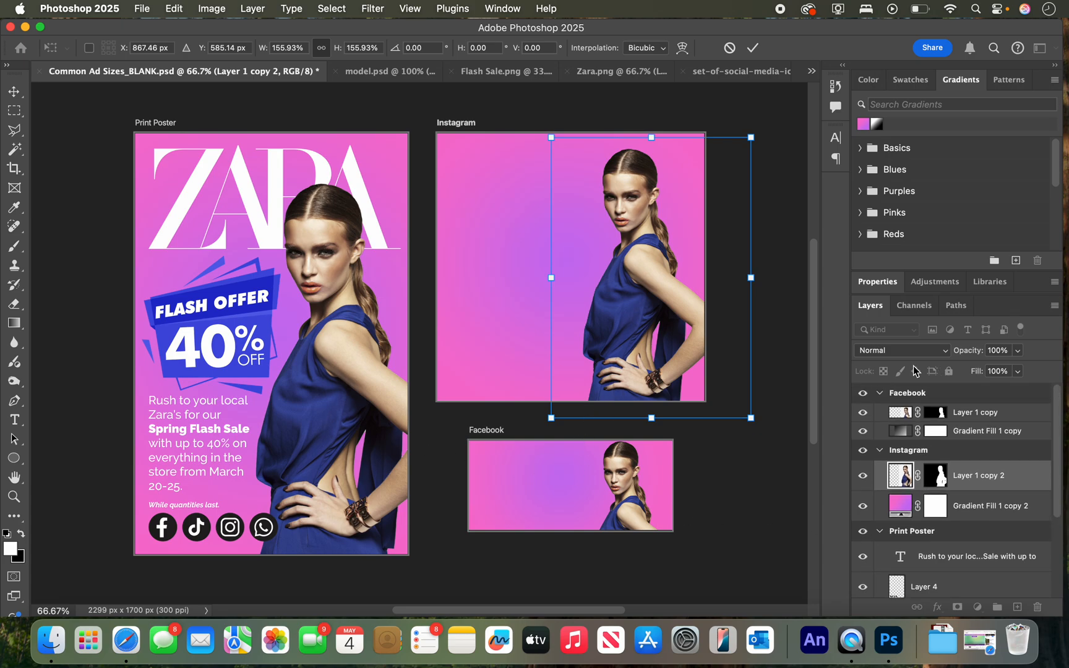
pyautogui.scroll(-3, 903, 491)
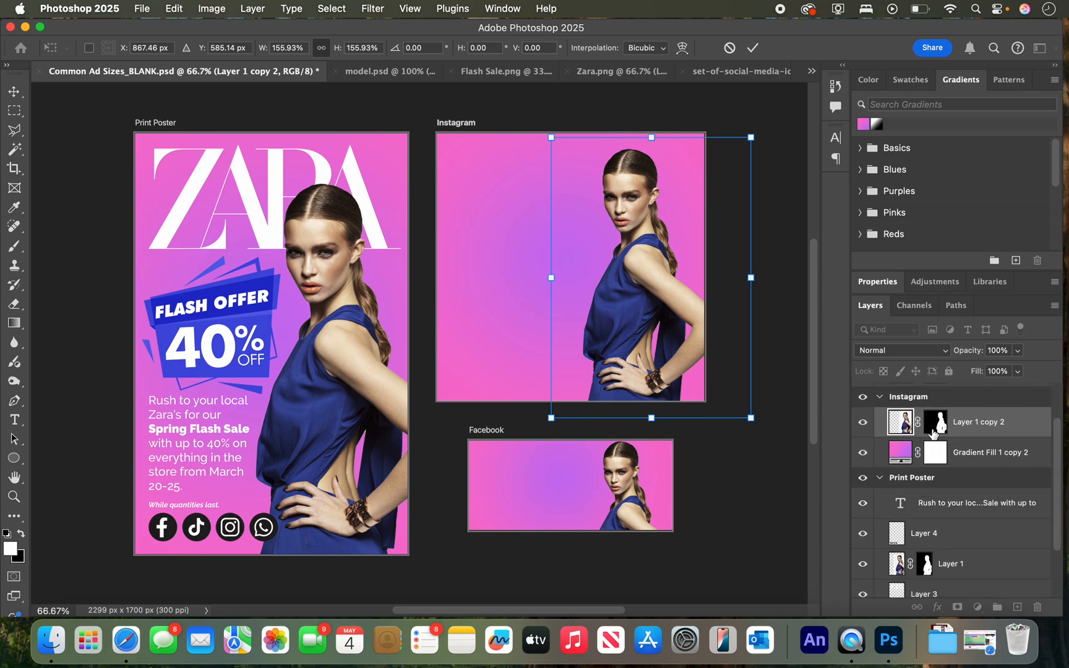
pyautogui.scroll(3, 935, 433)
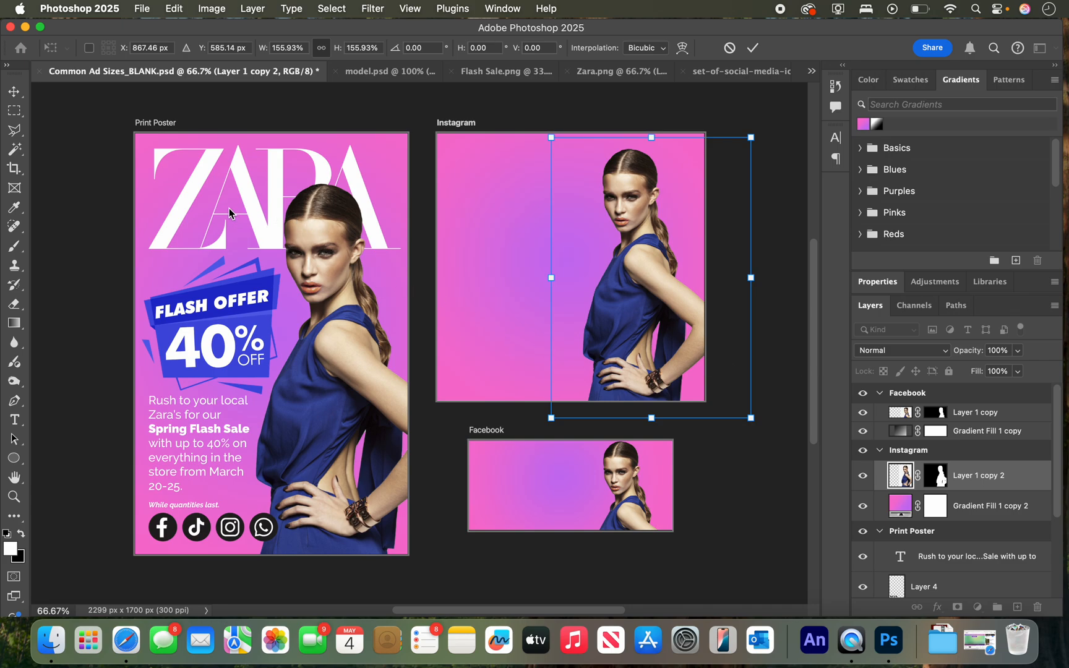
pyautogui.press('Return')
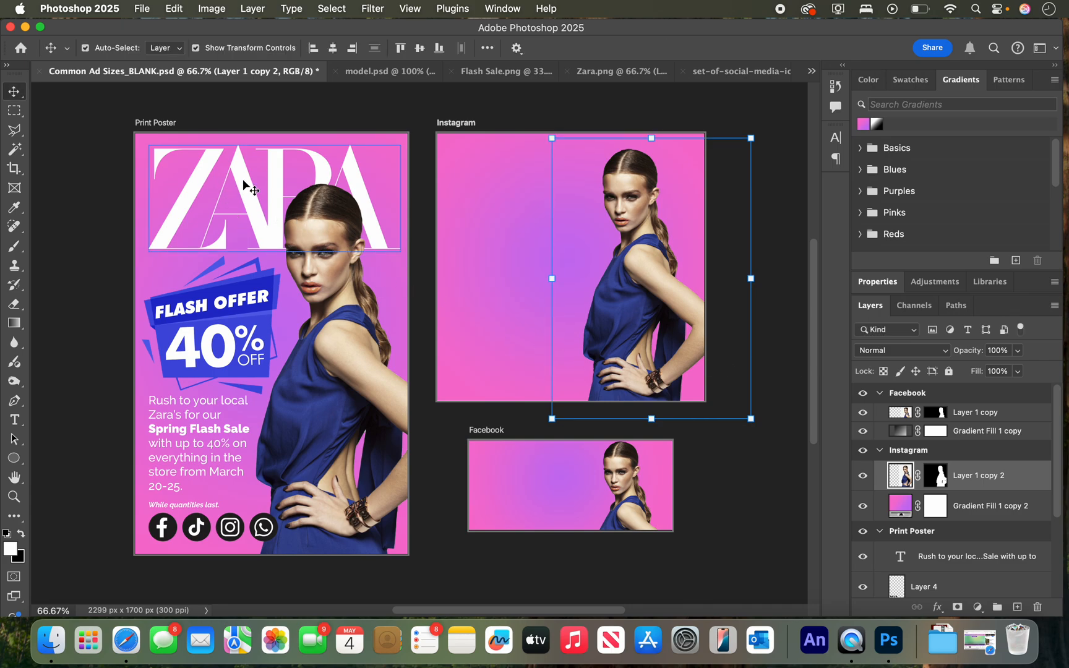
# Duplicate the poster's ZARA logo into the Instagram artboard's upper-left area at a reduced size, and shift that artboard's model right to uncover her face.
pyautogui.click(247, 185)
pyautogui.moveTo(245, 185); pyautogui.dragTo(550, 184)
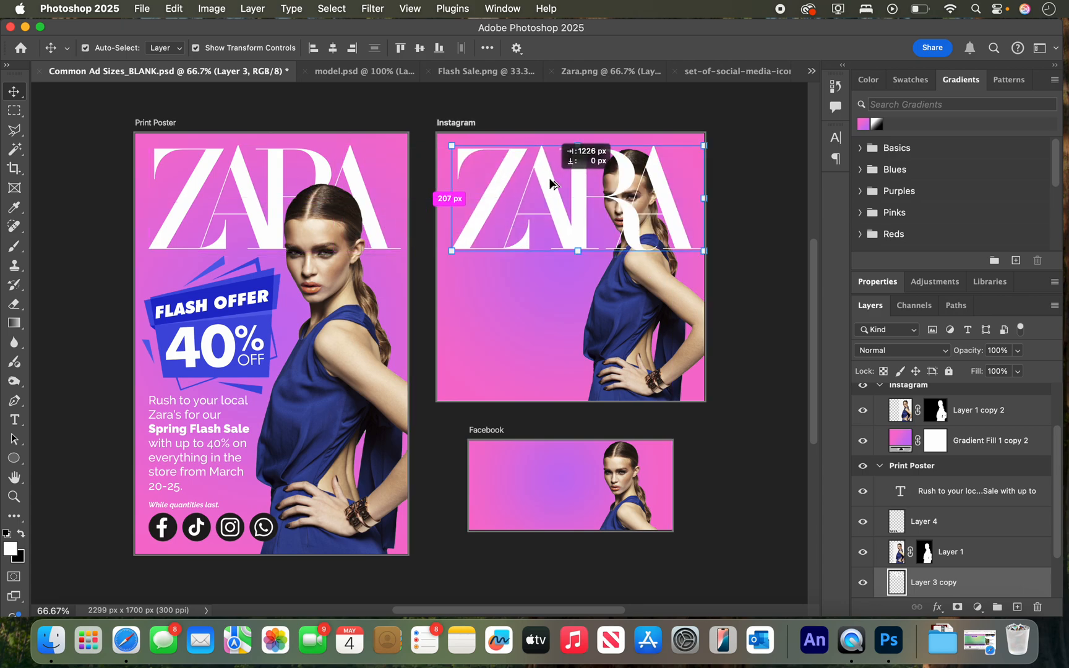
pyautogui.moveTo(703, 252); pyautogui.dragTo(633, 221)
pyautogui.moveTo(590, 160); pyautogui.dragTo(591, 166)
pyautogui.click(913, 455)
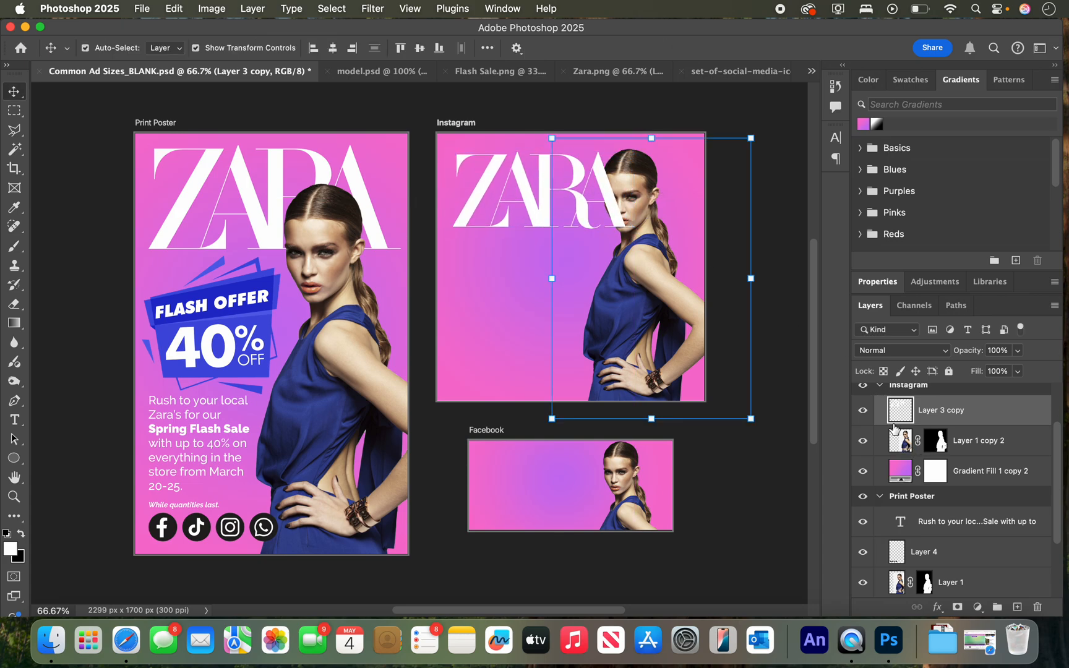
pyautogui.moveTo(656, 279); pyautogui.dragTo(674, 281)
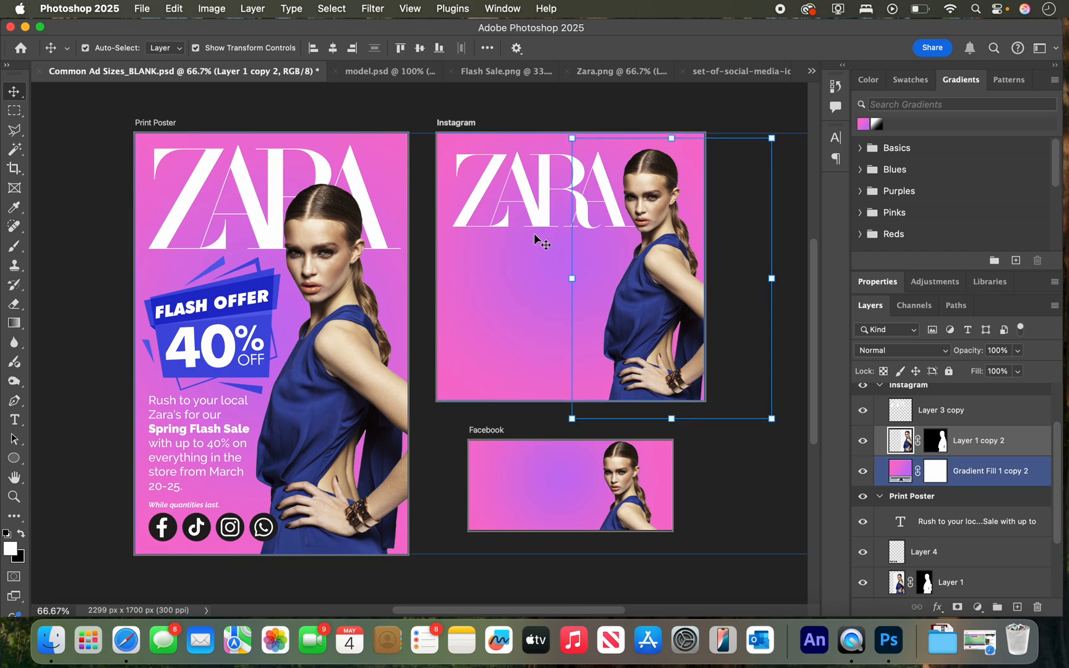
# Duplicate the poster's FLASH OFFER 40% badge onto the Instagram artboard below the logo and scale the copy to 62.36%.
pyautogui.click(192, 309)
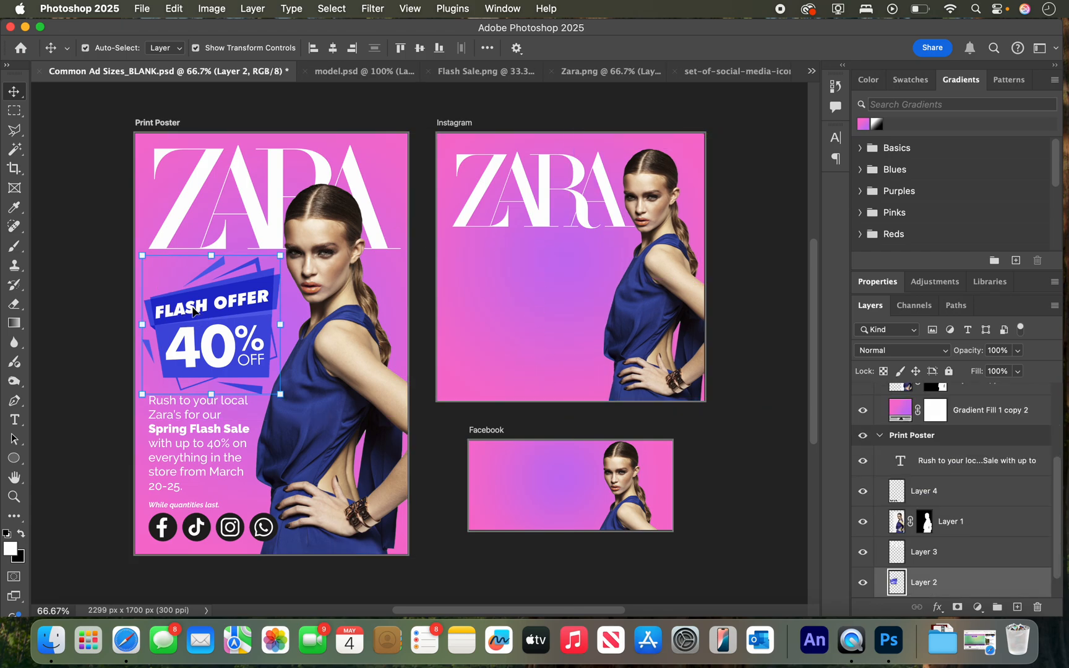
pyautogui.moveTo(193, 311); pyautogui.dragTo(520, 284)
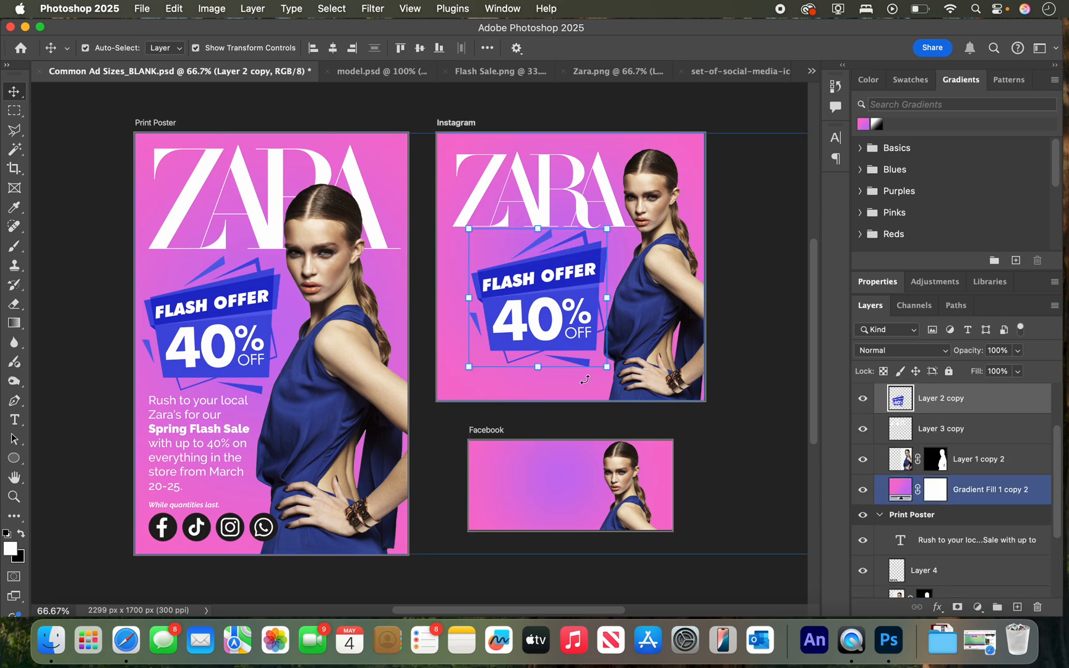
pyautogui.moveTo(609, 368); pyautogui.dragTo(541, 295)
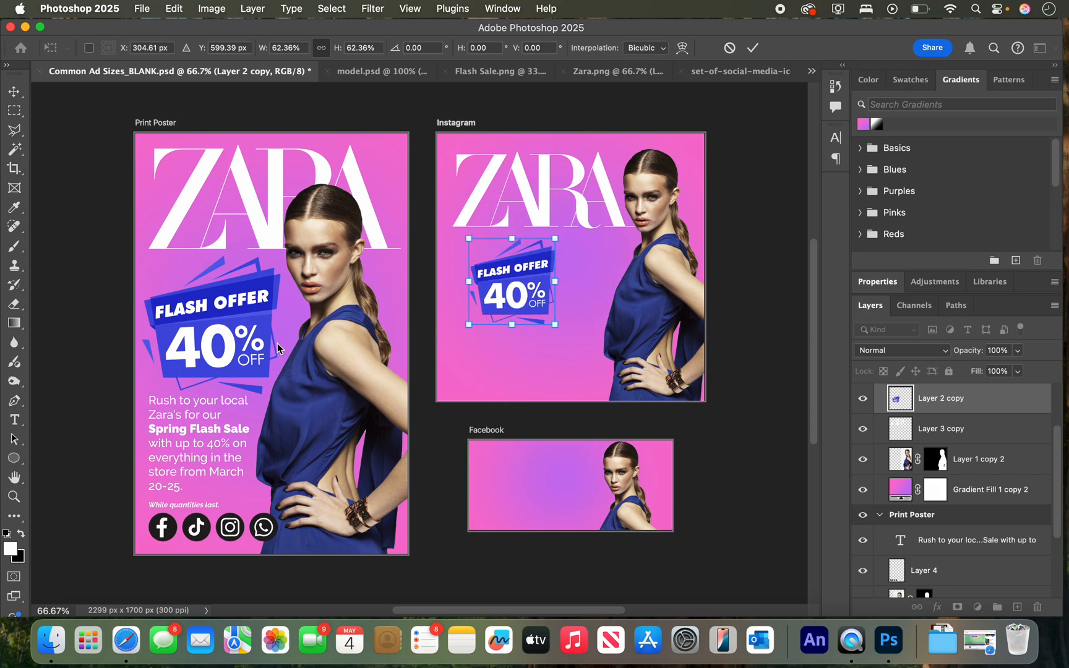
# Duplicate the poster's Spring Flash Sale paragraph below the Instagram badge and scale the copy to 69.48%.
pyautogui.click(176, 437)
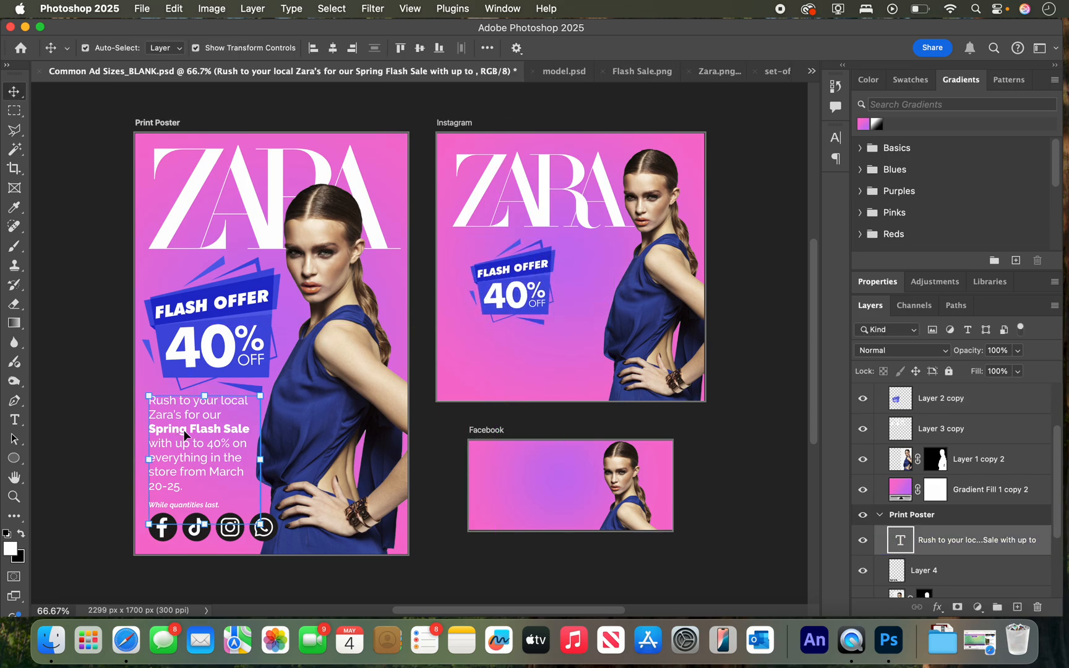
pyautogui.moveTo(184, 438); pyautogui.dragTo(564, 319)
pyautogui.moveTo(502, 350); pyautogui.dragTo(610, 363)
pyautogui.press('super+z')
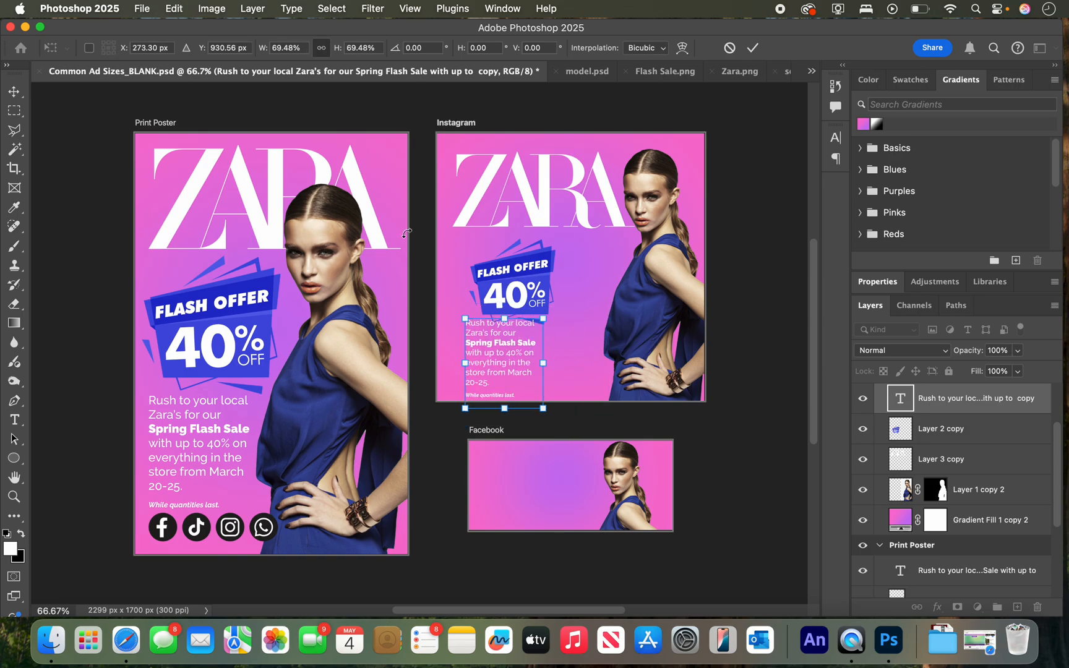
pyautogui.press('Return')
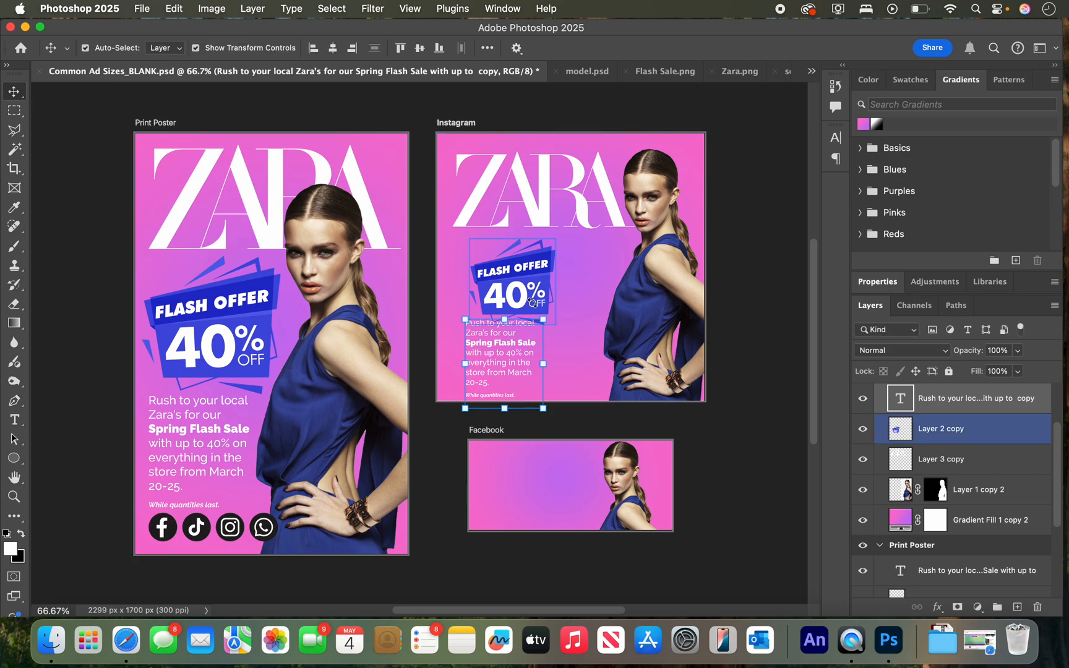
pyautogui.press('super+t')
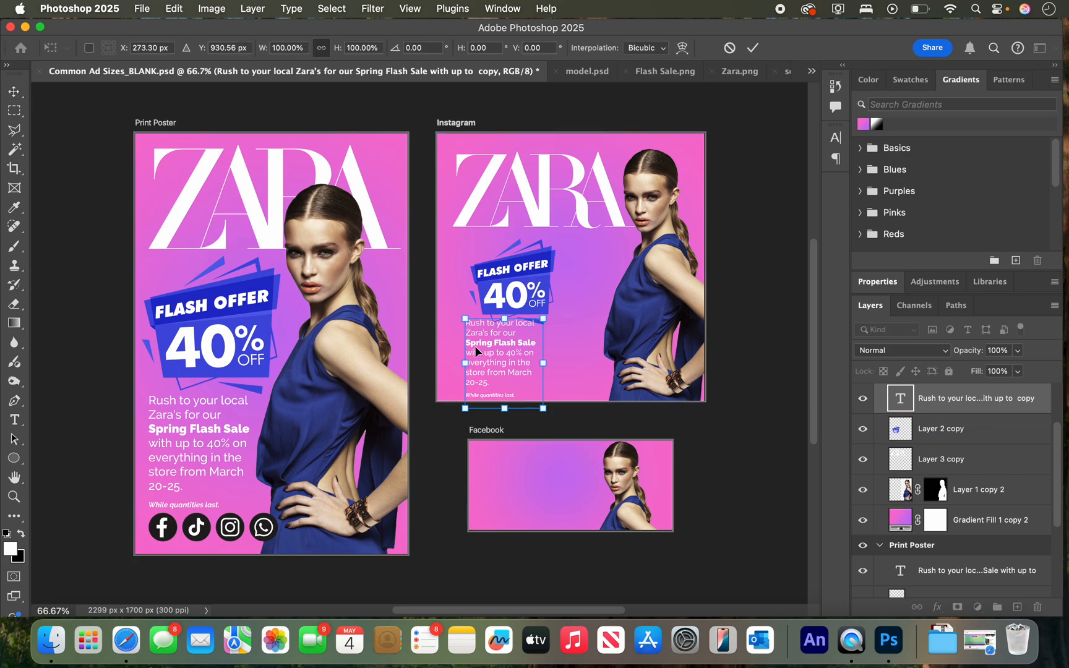
pyautogui.press('Return')
# Move the Instagram badge toward the artboard's left edge and place the sale paragraph between the badge and the model.
pyautogui.click(532, 292)
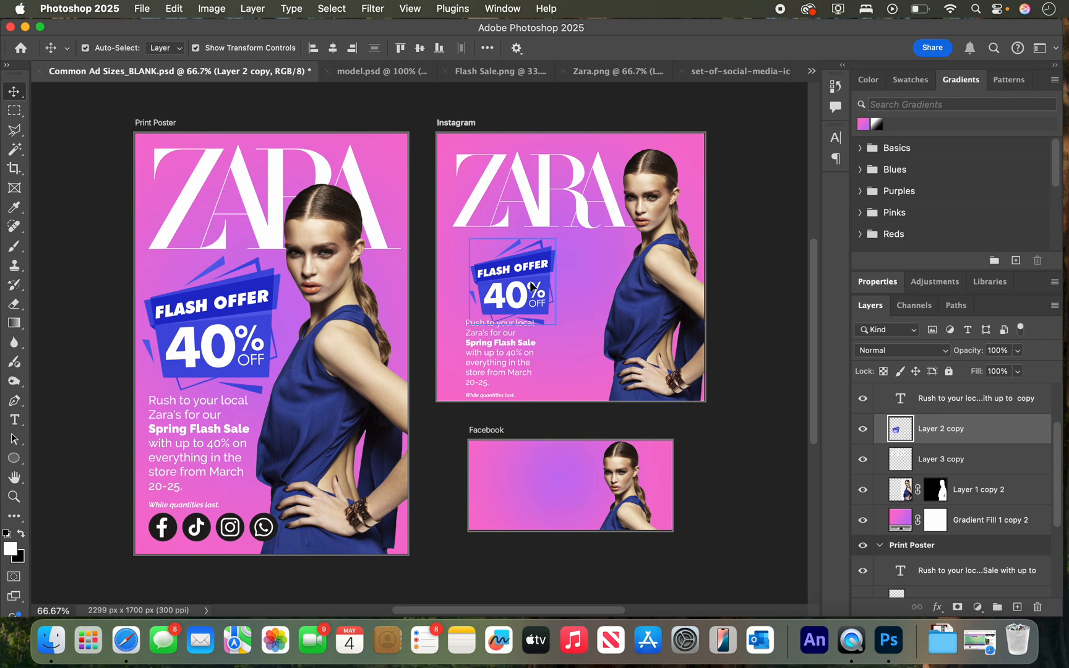
pyautogui.moveTo(531, 287); pyautogui.dragTo(505, 281)
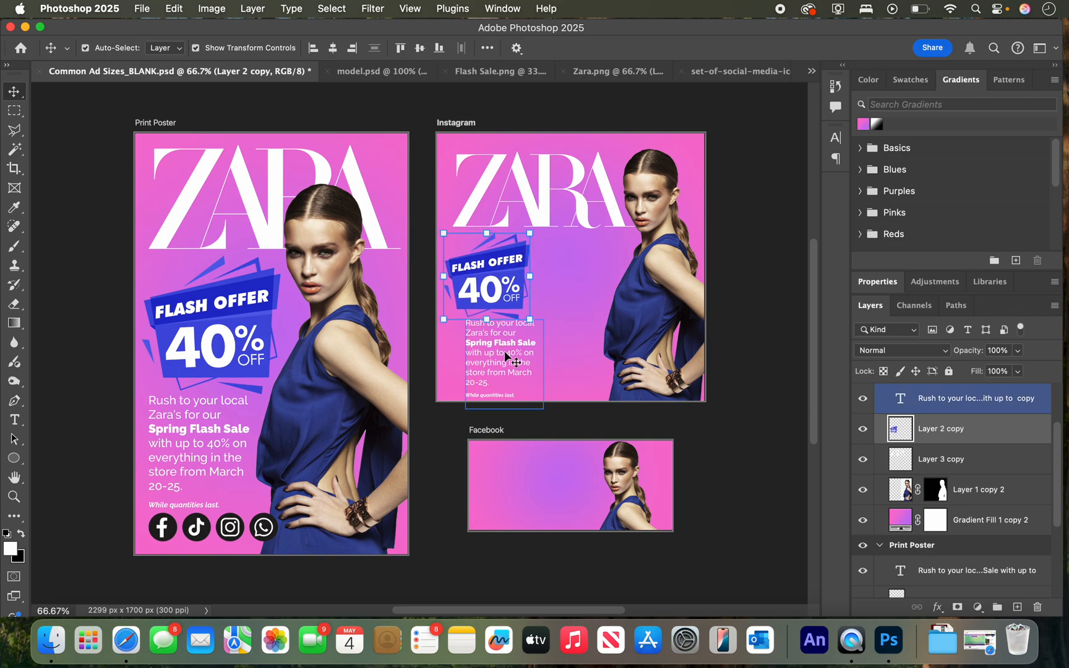
pyautogui.moveTo(504, 351); pyautogui.dragTo(588, 277)
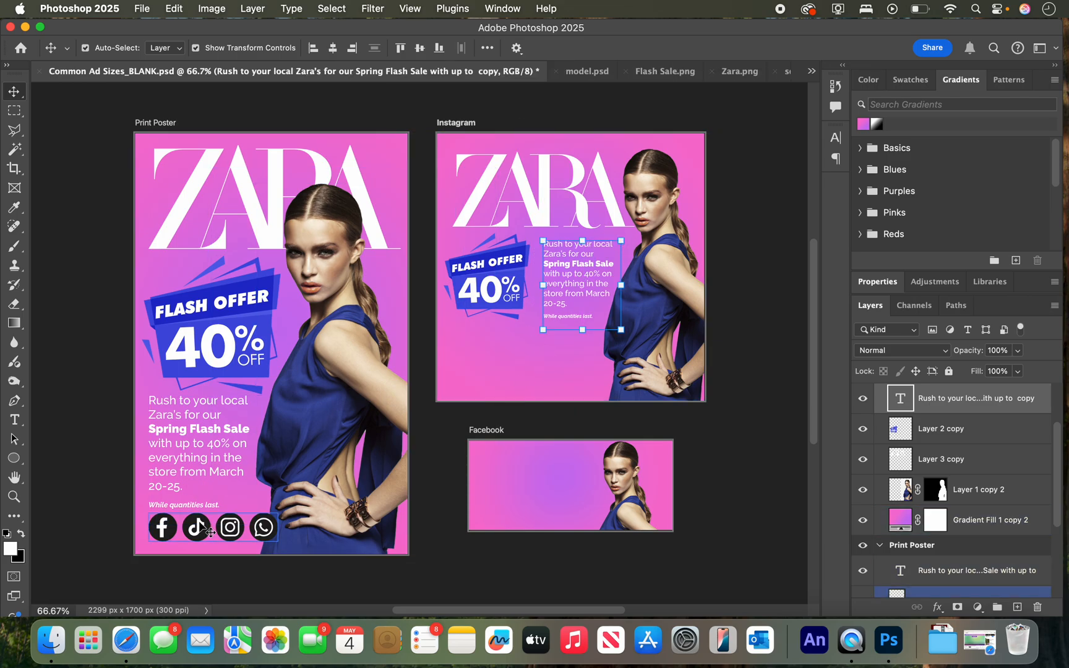
# Duplicate the poster's social media icons below the Instagram badge and paragraph, and shift badge, paragraph and icons together slightly down and left.
pyautogui.click(211, 531)
pyautogui.moveTo(210, 531); pyautogui.dragTo(515, 354)
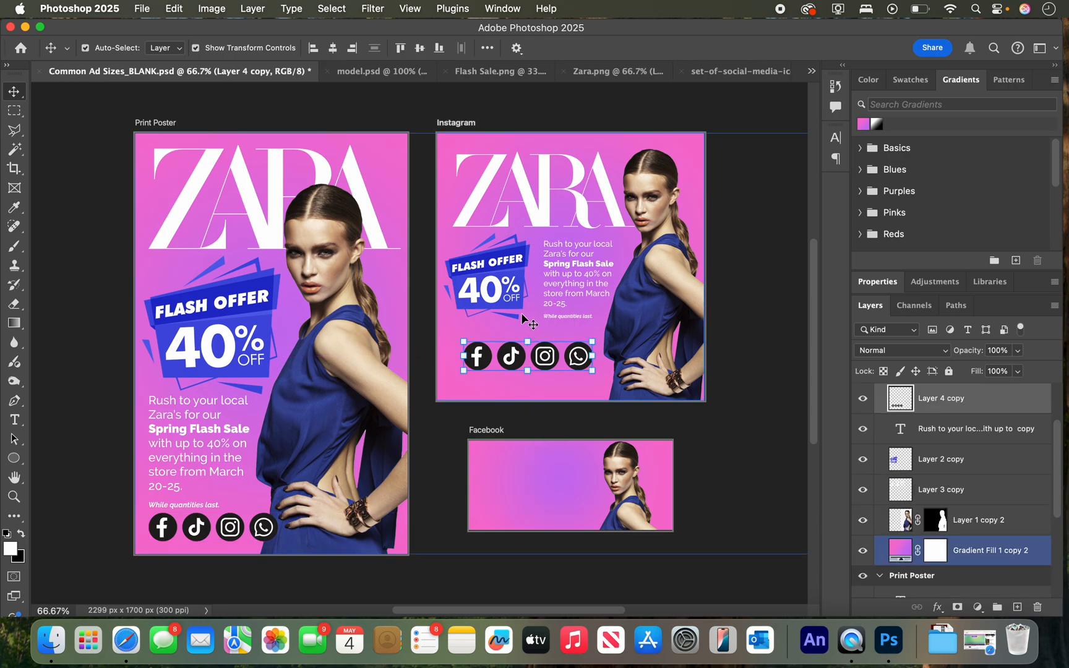
pyautogui.keyDown('shift'); pyautogui.click(512, 289); pyautogui.keyUp('shift')
pyautogui.keyDown('shift'); pyautogui.click(585, 278); pyautogui.keyUp('shift')
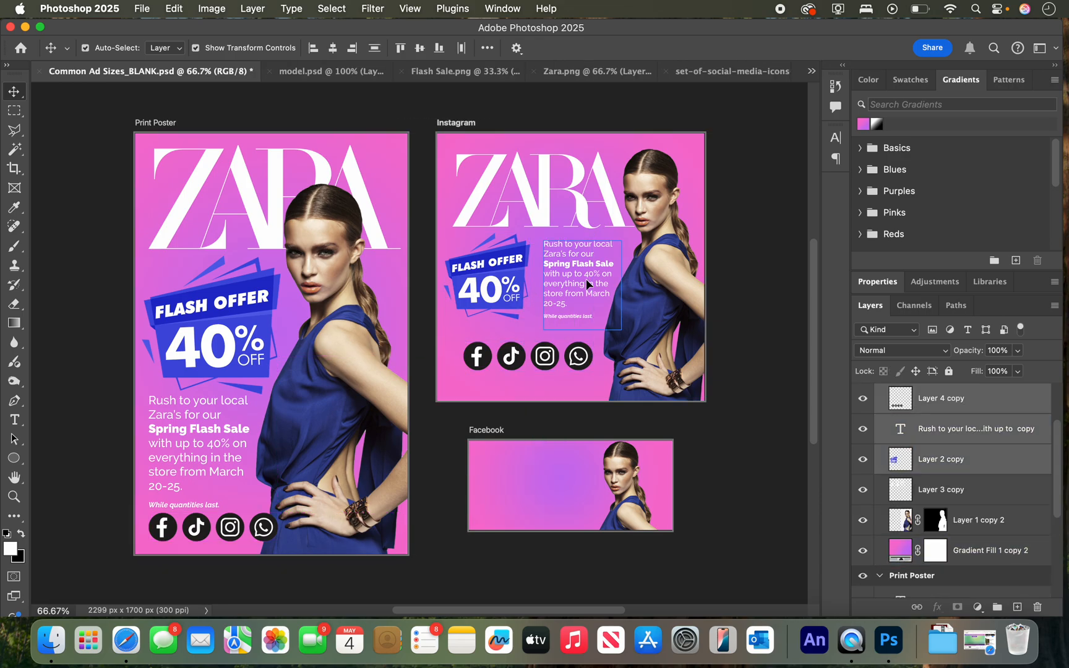
pyautogui.moveTo(582, 279); pyautogui.dragTo(581, 286)
pyautogui.press('Left')
pyautogui.press('Left')
pyautogui.press('Left')
pyautogui.press('Left')
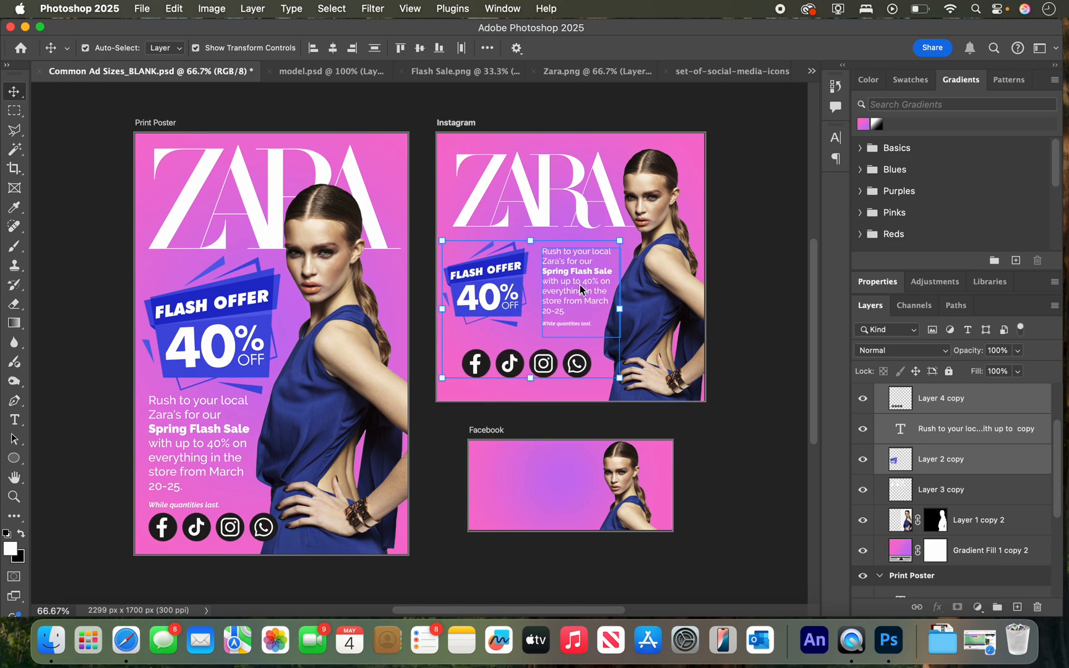
pyautogui.click(744, 270)
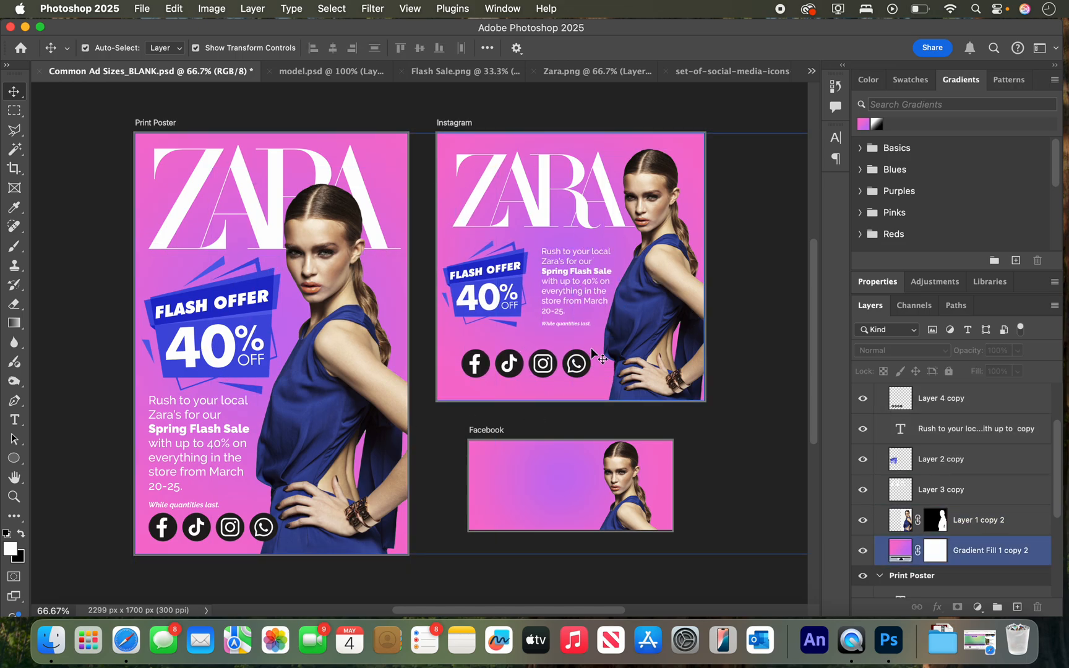
# Duplicate the Instagram ZARA logo onto the Facebook artboard and shrink the copy to fit the upper part beside the model.
pyautogui.click(544, 186)
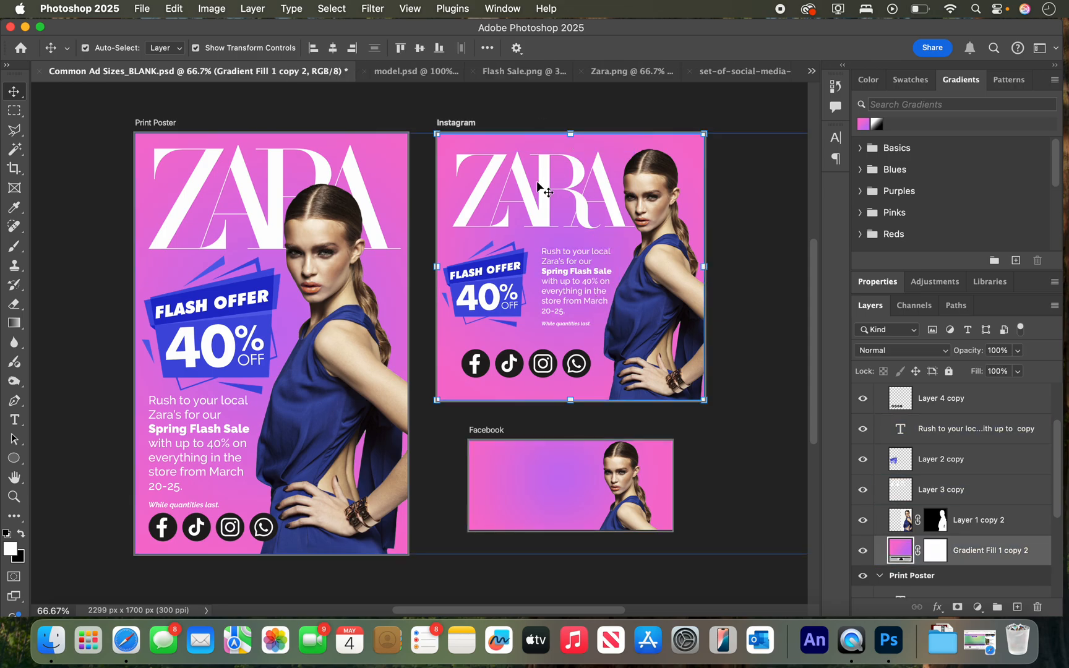
pyautogui.click(542, 185)
pyautogui.keyDown('alt'); pyautogui.moveTo(541, 180); pyautogui.dragTo(561, 476); pyautogui.keyUp('alt')
pyautogui.press('super+t')
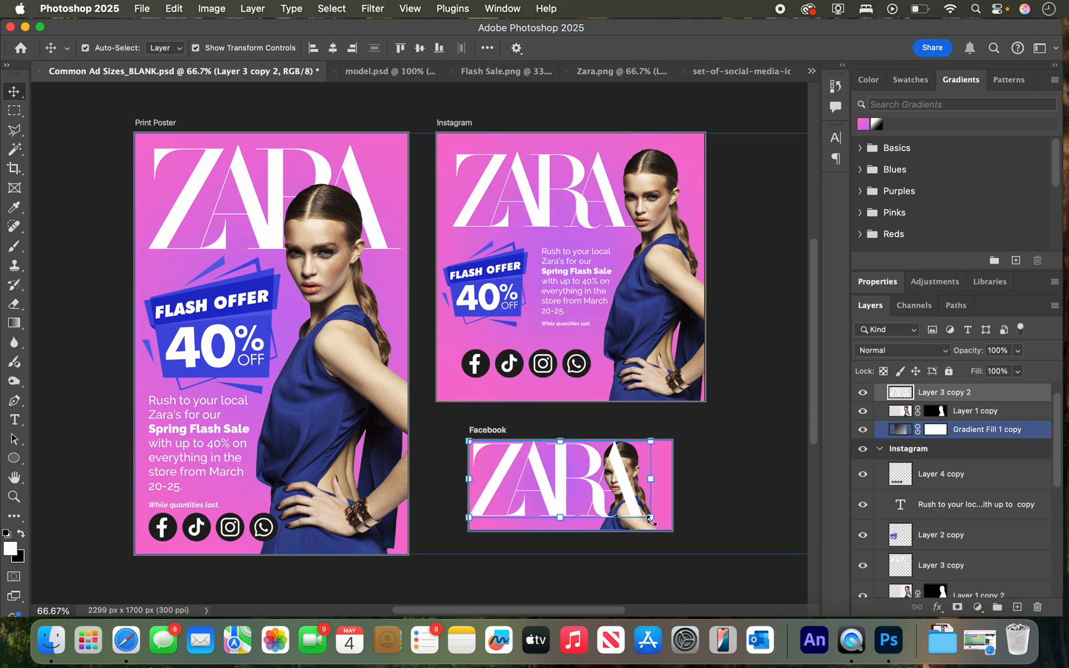
pyautogui.moveTo(650, 518); pyautogui.dragTo(646, 469)
# Shift the Facebook model toward the artboard's right edge and shrink the Facebook ZARA logo slightly more.
pyautogui.click(745, 487)
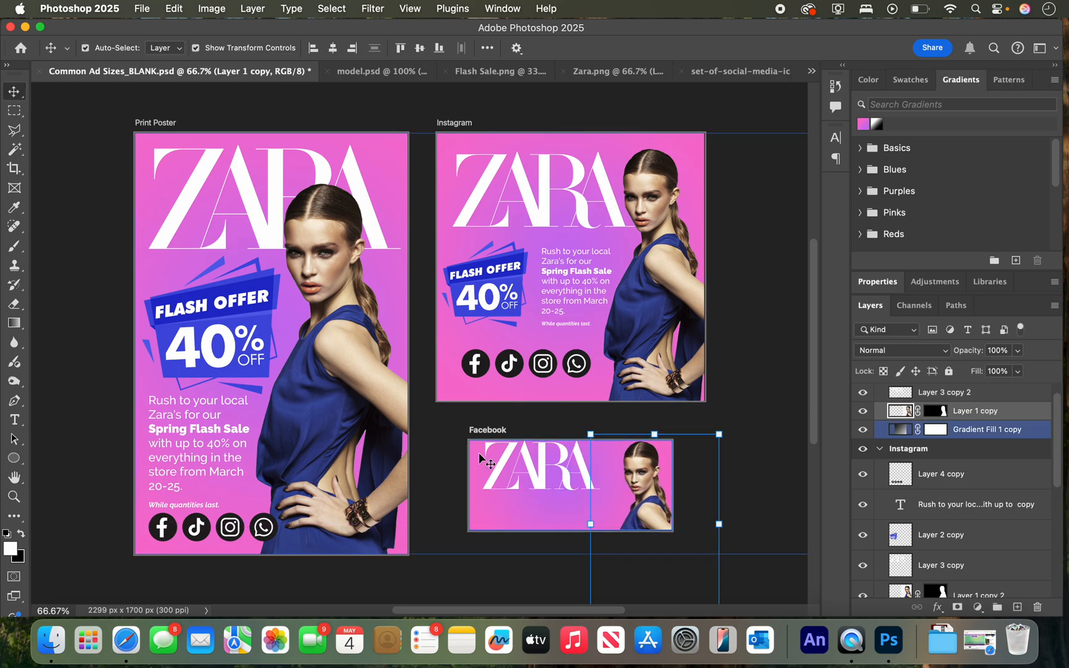
pyautogui.click(530, 469)
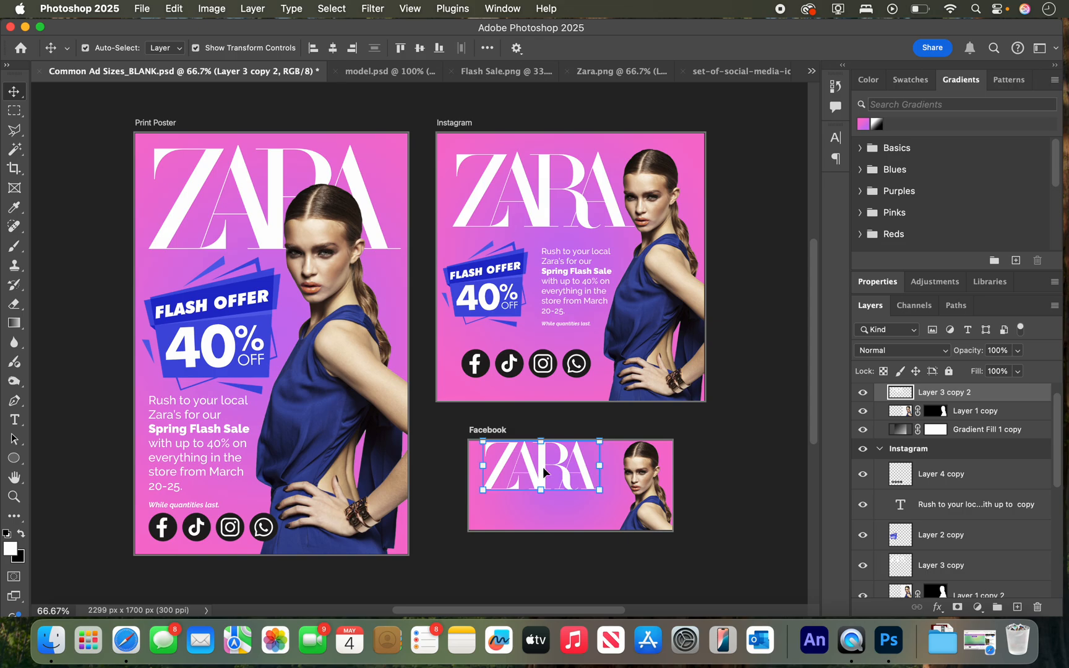
pyautogui.moveTo(544, 467)
pyautogui.mouseDown()
pyautogui.moveTo(593, 493)
pyautogui.moveTo(563, 475)
pyautogui.mouseUp()
pyautogui.press('Return')
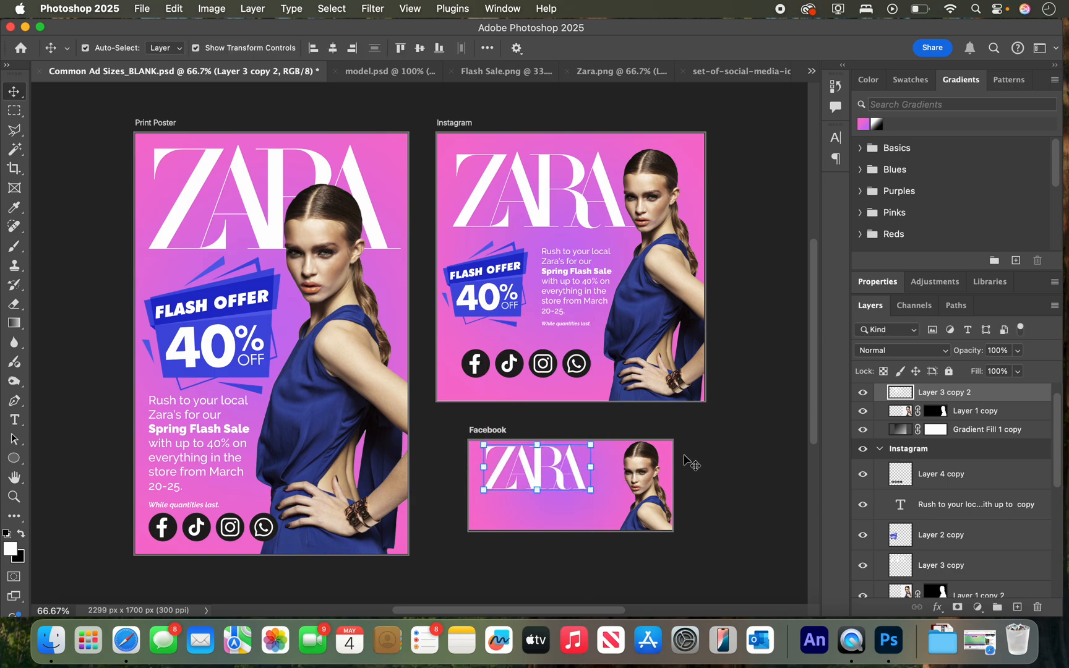
# Move the Instagram FLASH OFFER badge onto the Facebook artboard below the logo and scale it to 59.79%.
pyautogui.click(486, 289)
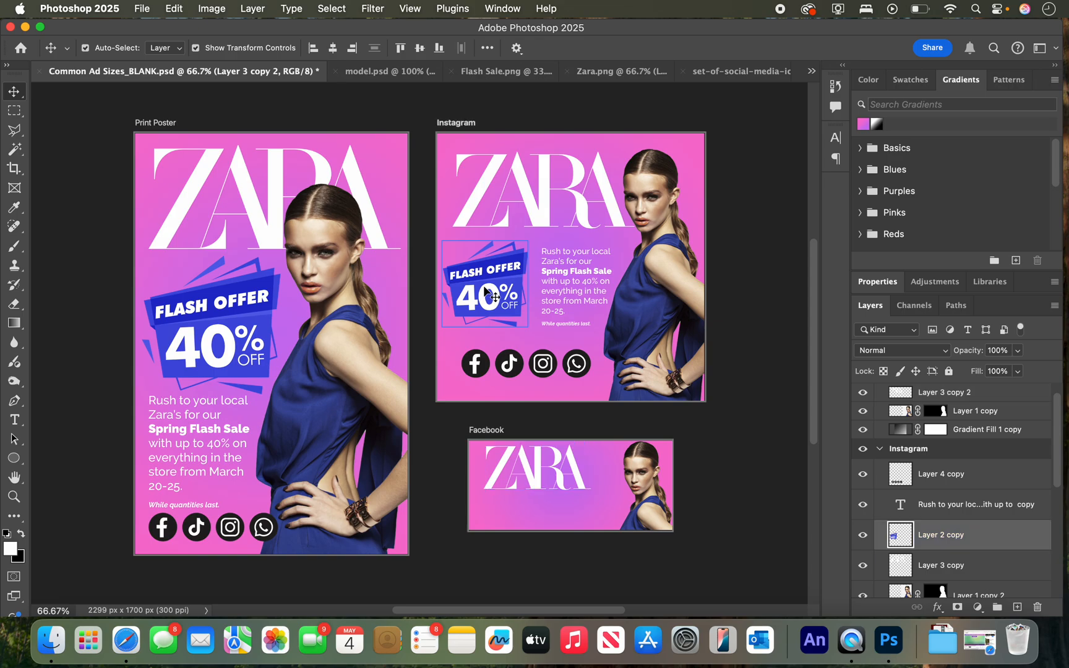
pyautogui.moveTo(485, 290); pyautogui.dragTo(567, 520)
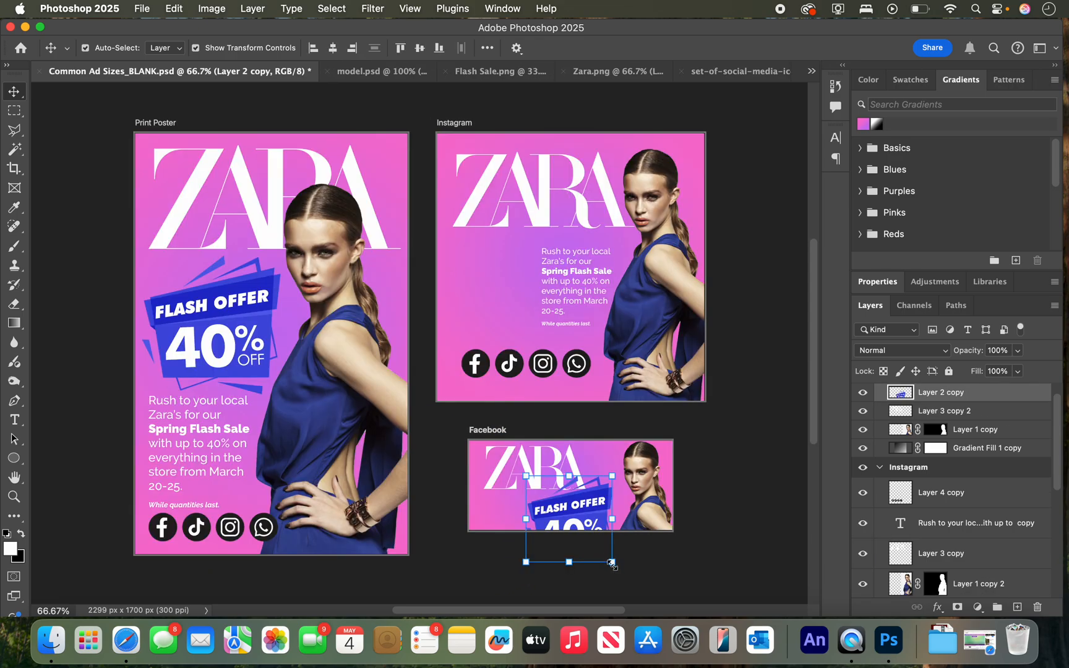
pyautogui.moveTo(612, 563); pyautogui.dragTo(529, 503)
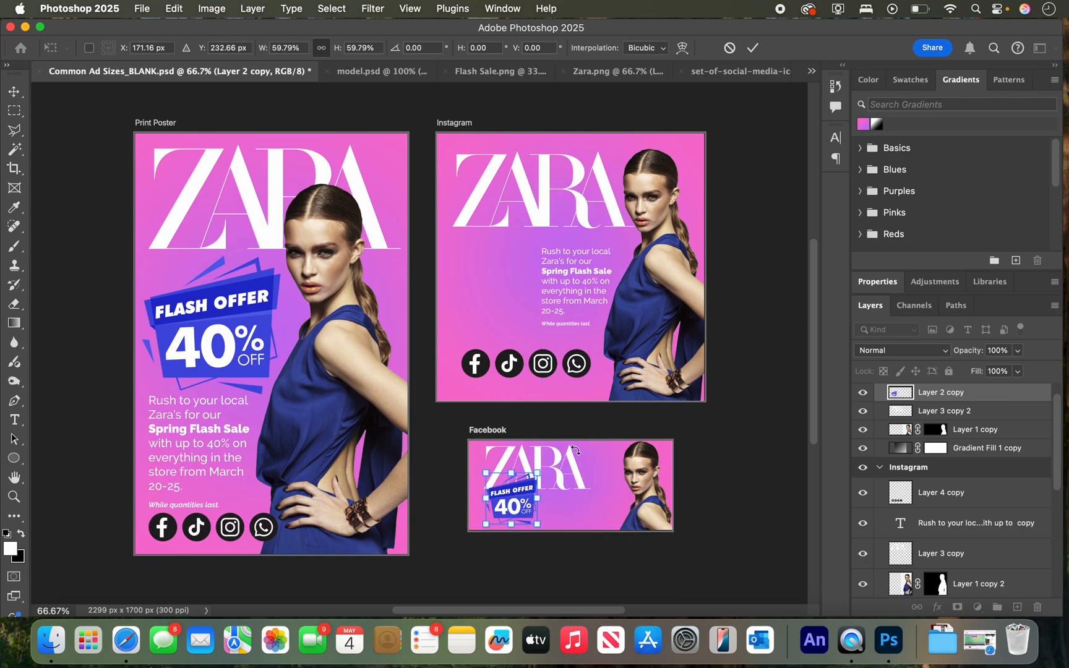
pyautogui.click(13, 91)
# Move the Facebook logo right and behind the model's layer, and place the badge in the free space to its left.
pyautogui.click(564, 456)
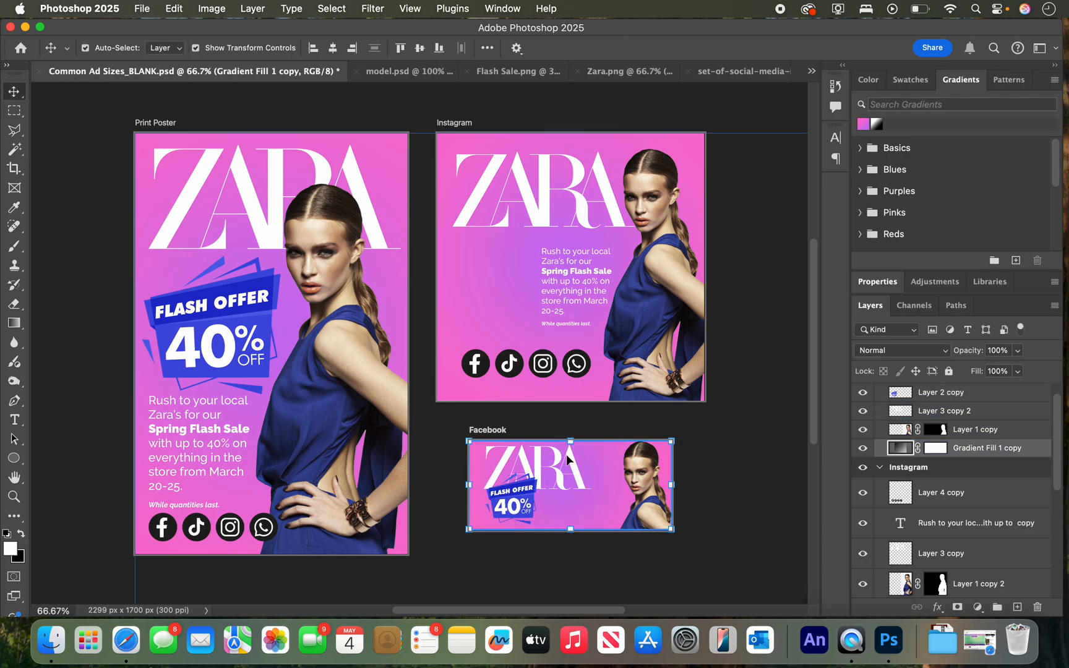
pyautogui.click(568, 458)
pyautogui.moveTo(575, 463); pyautogui.dragTo(627, 461)
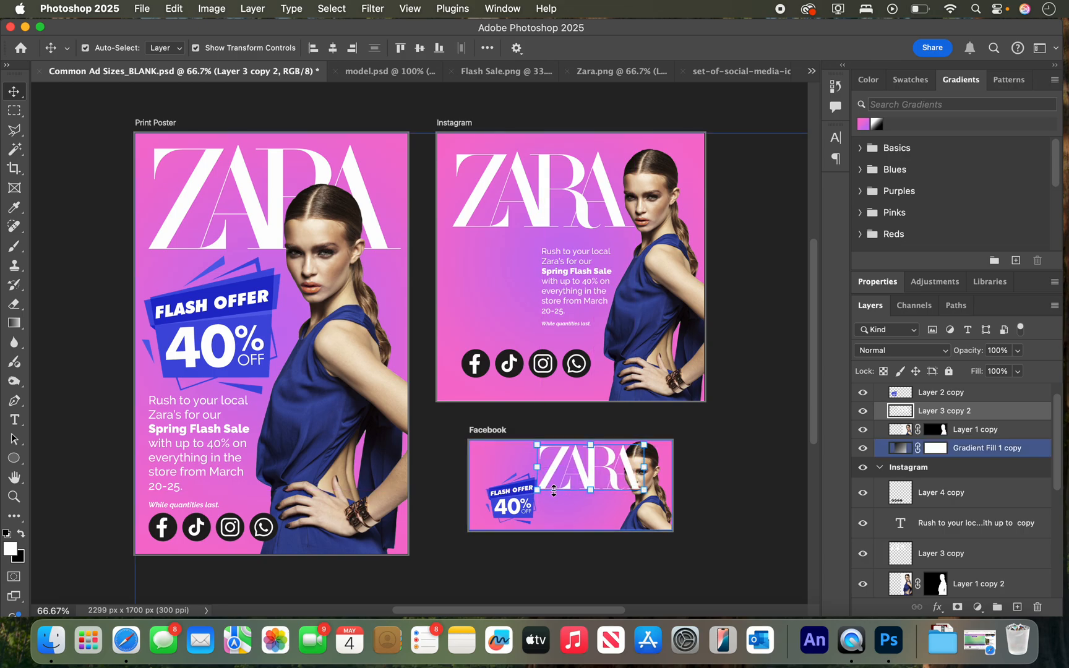
pyautogui.moveTo(964, 412); pyautogui.dragTo(964, 439)
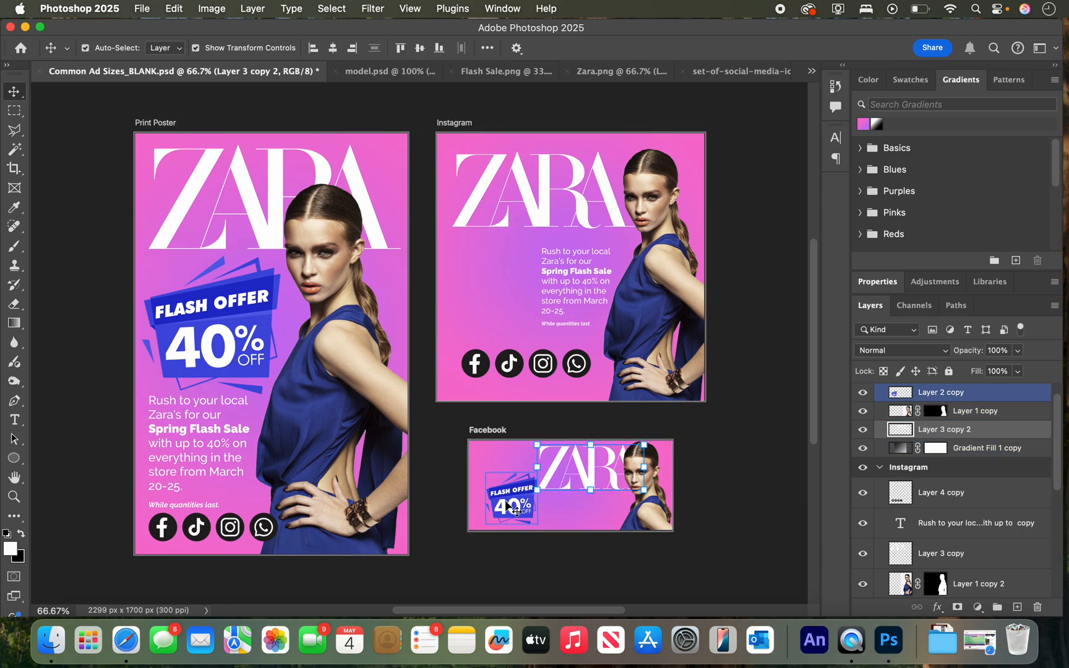
pyautogui.moveTo(515, 503); pyautogui.dragTo(505, 467)
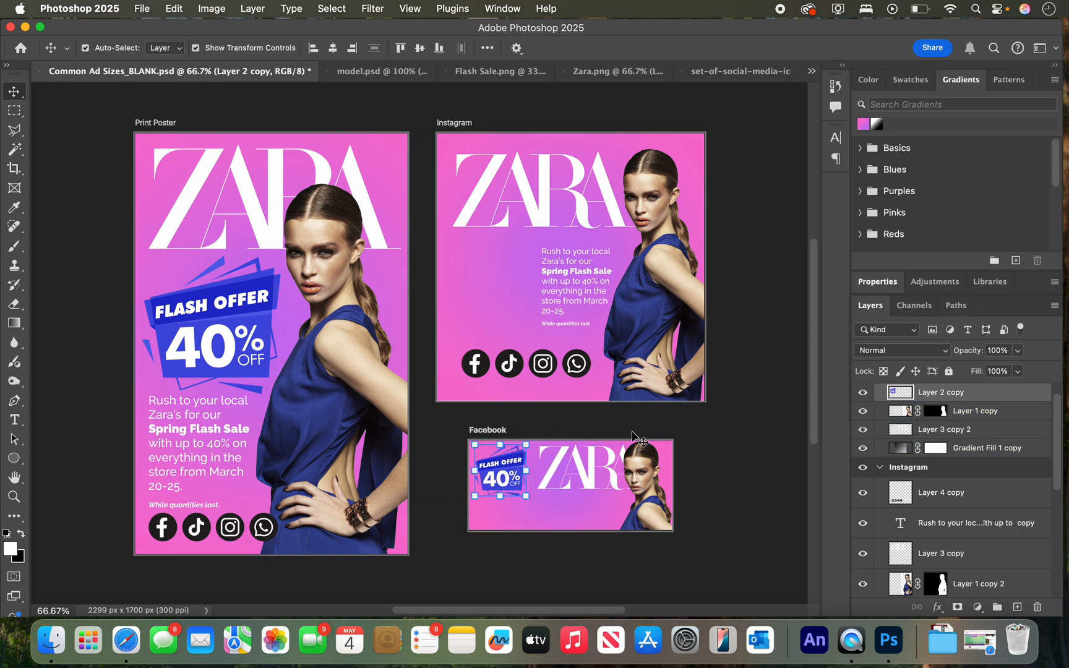
# Try moving the Instagram social icons onto the Facebook artboard, and undo all changes back through the badge's move off Instagram.
pyautogui.click(542, 364)
pyautogui.moveTo(542, 365); pyautogui.dragTo(565, 513)
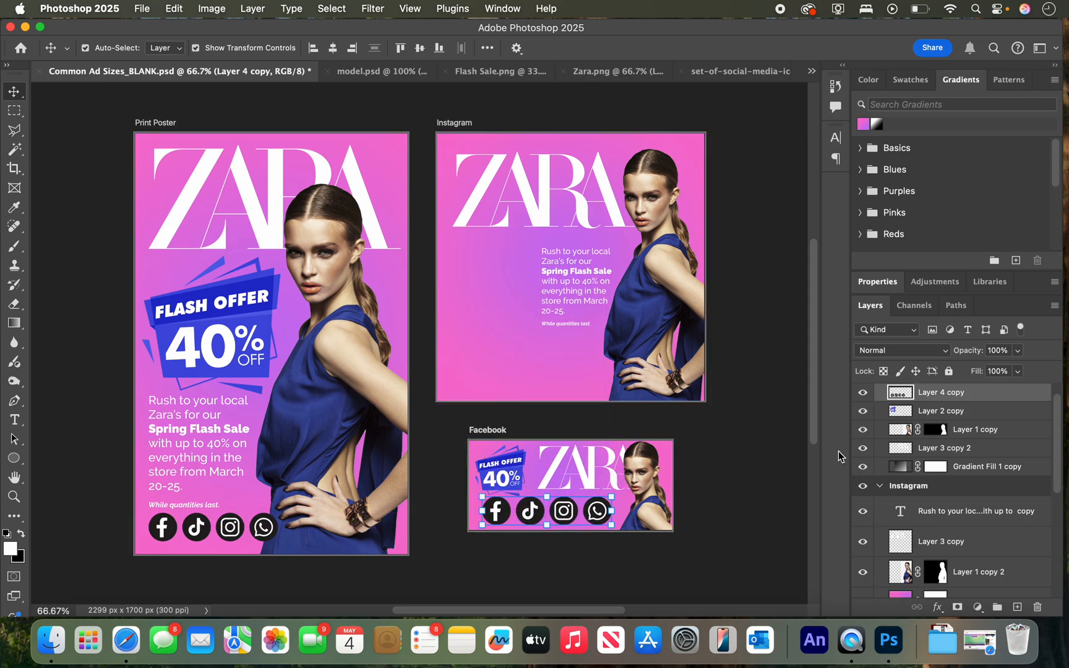
pyautogui.press('super+z')
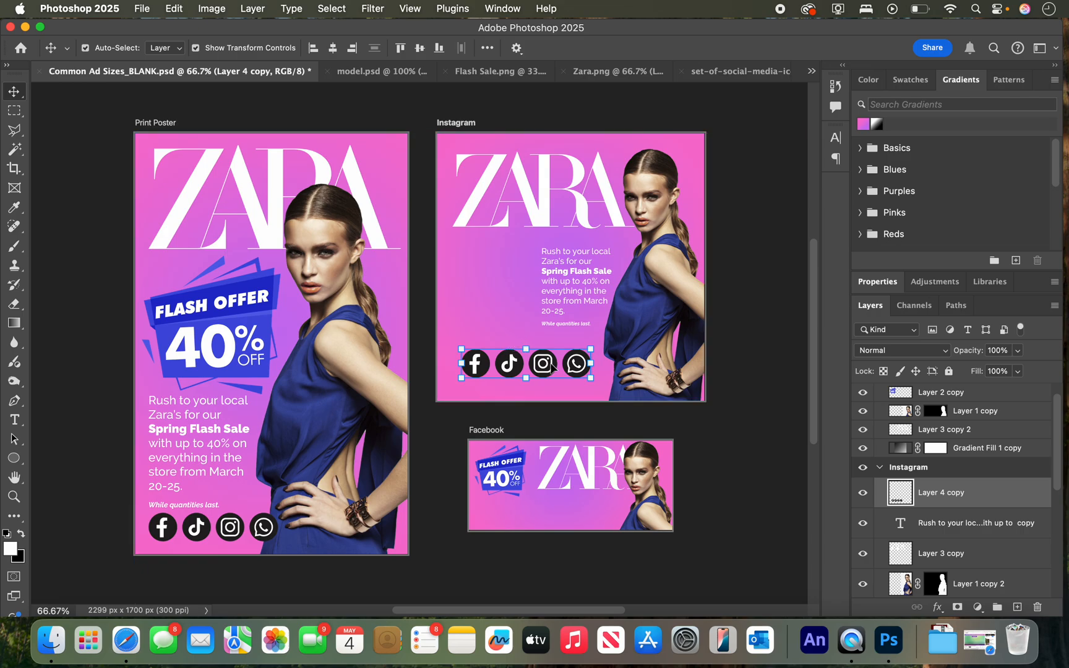
pyautogui.press('super+z')
pyautogui.press('super+z')
pyautogui.press('super+z')
pyautogui.press('super+z')
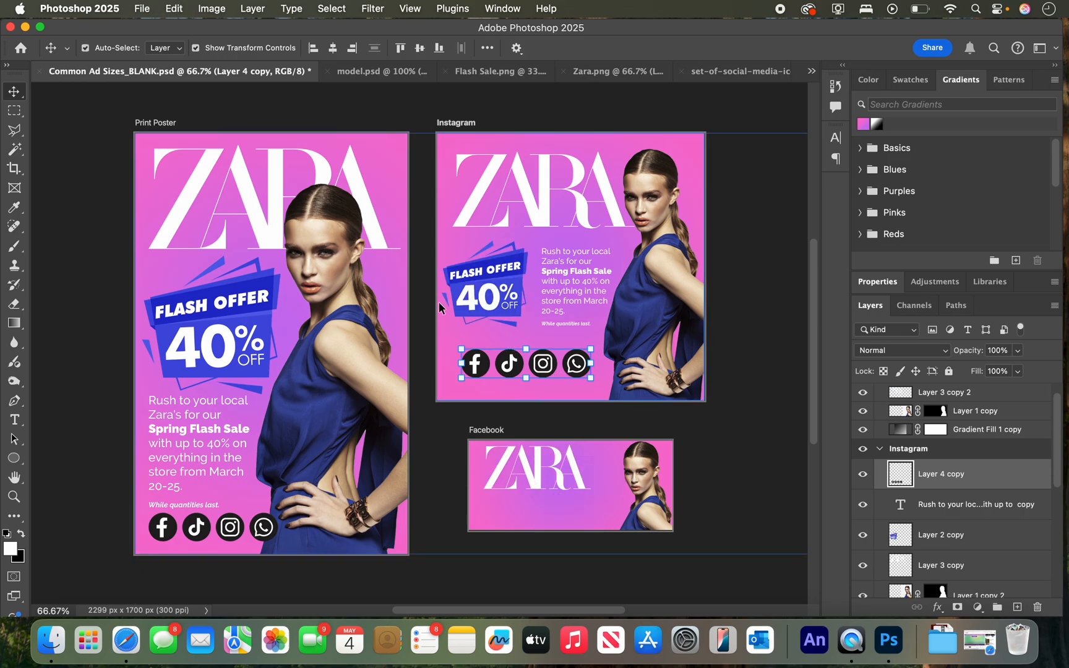
# Duplicate the Instagram FLASH OFFER badge onto the left side of the Facebook artboard.
pyautogui.click(494, 275)
pyautogui.moveTo(494, 276); pyautogui.dragTo(531, 482)
pyautogui.click(583, 480)
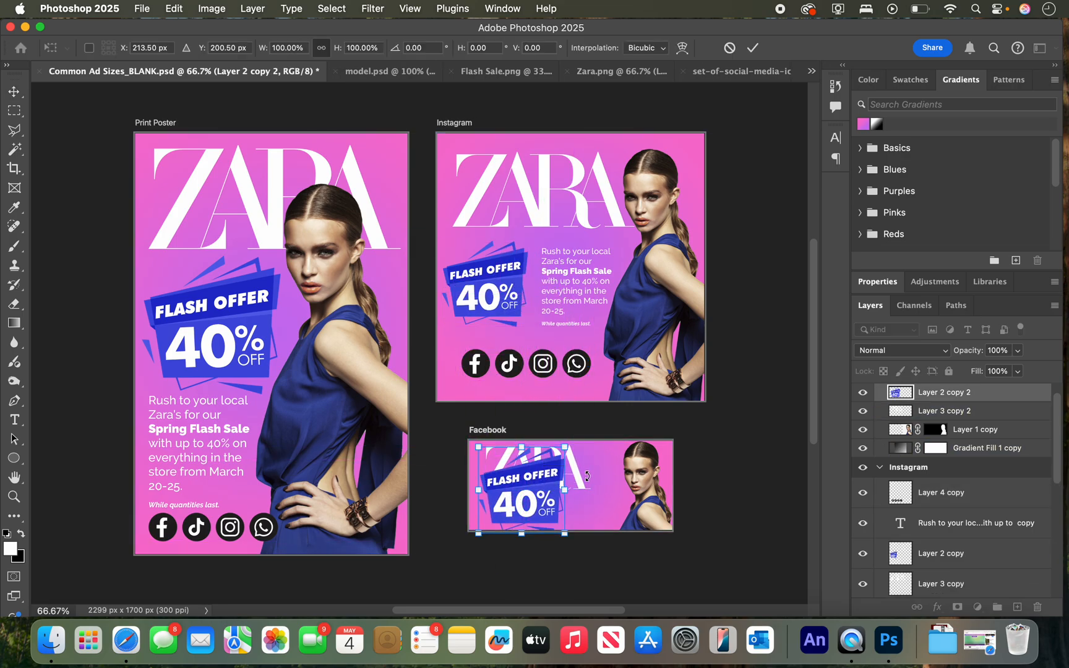
pyautogui.click(743, 462)
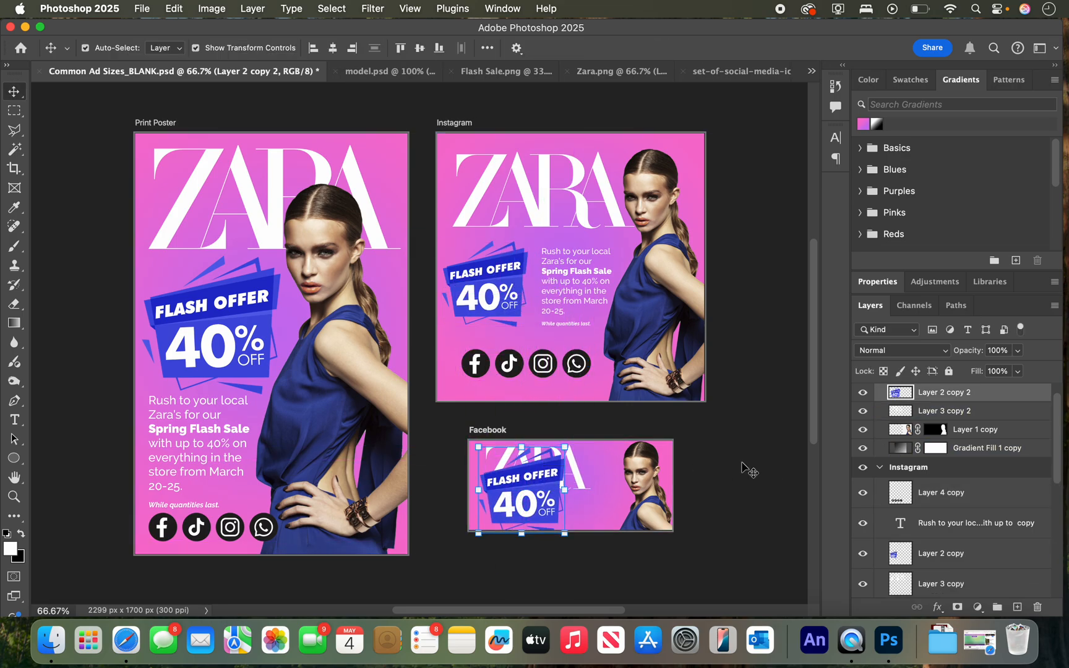
# Move the Facebook ZARA logo right toward the model and place its layer behind the model.
pyautogui.click(587, 459)
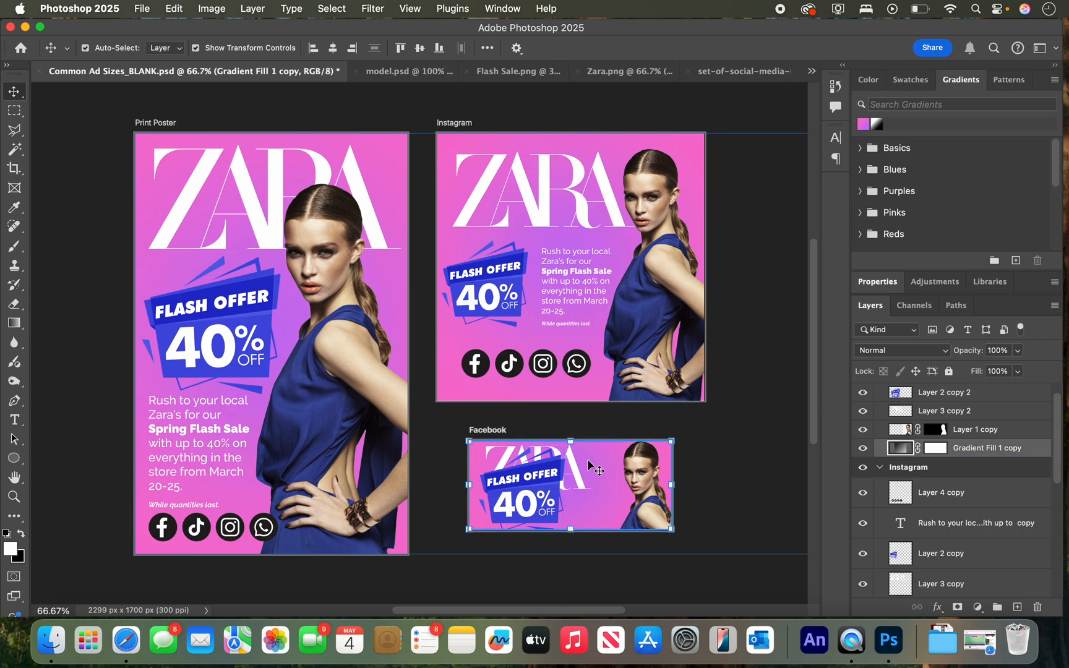
pyautogui.click(579, 484)
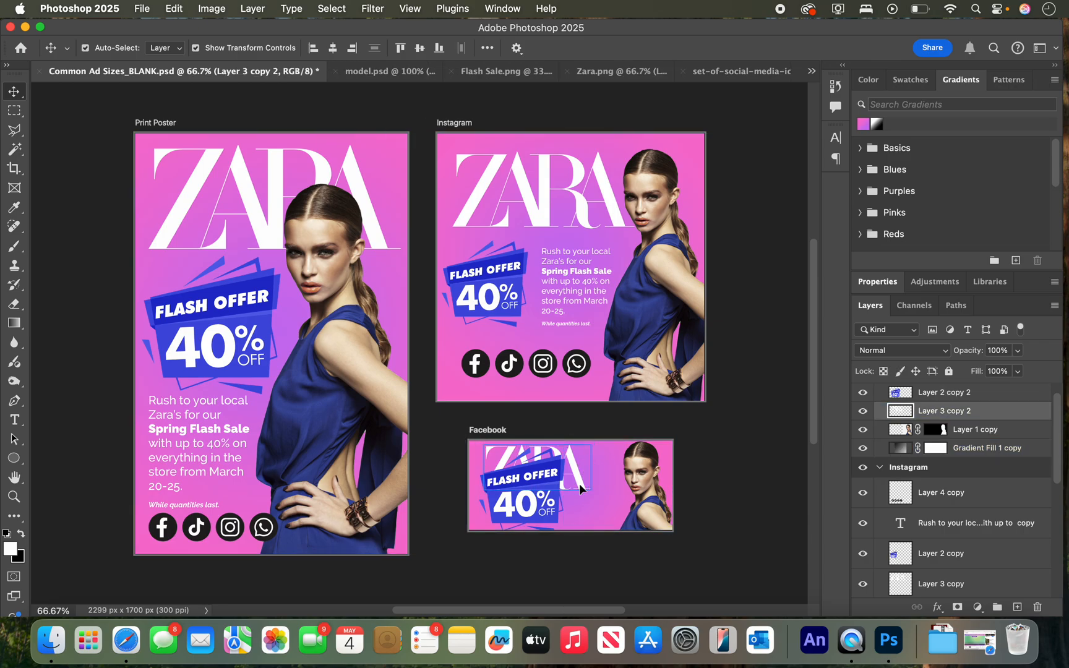
pyautogui.moveTo(579, 484); pyautogui.dragTo(640, 485)
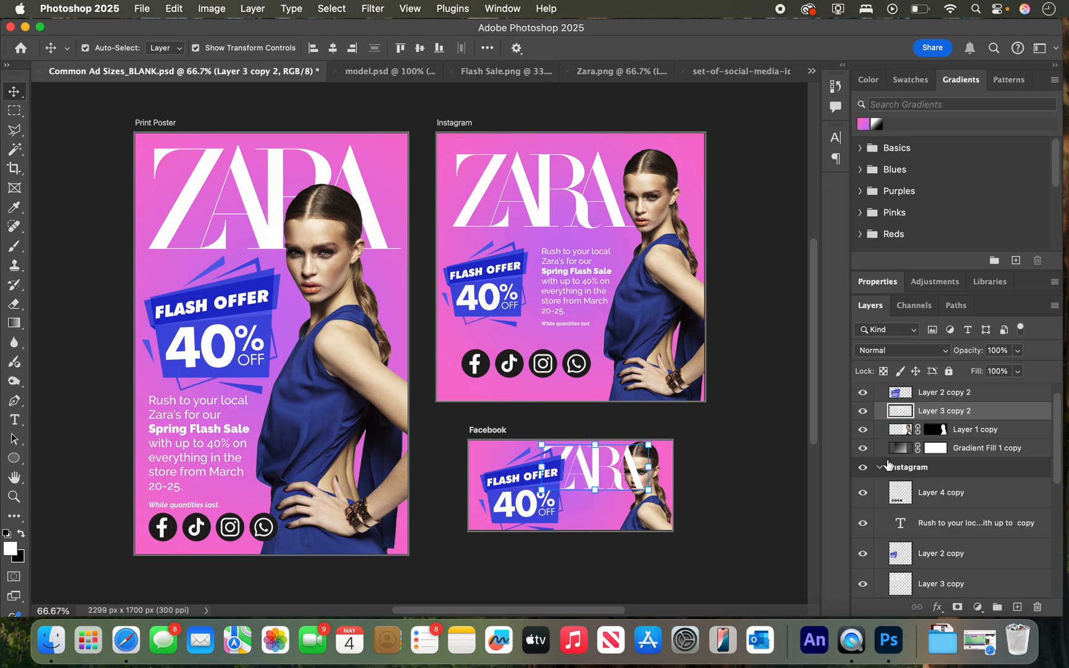
pyautogui.moveTo(954, 426); pyautogui.dragTo(952, 407)
# Scale the Facebook badge to 67.25% at the artboard's upper left and bring the ZARA logo slightly closer to it.
pyautogui.click(521, 508)
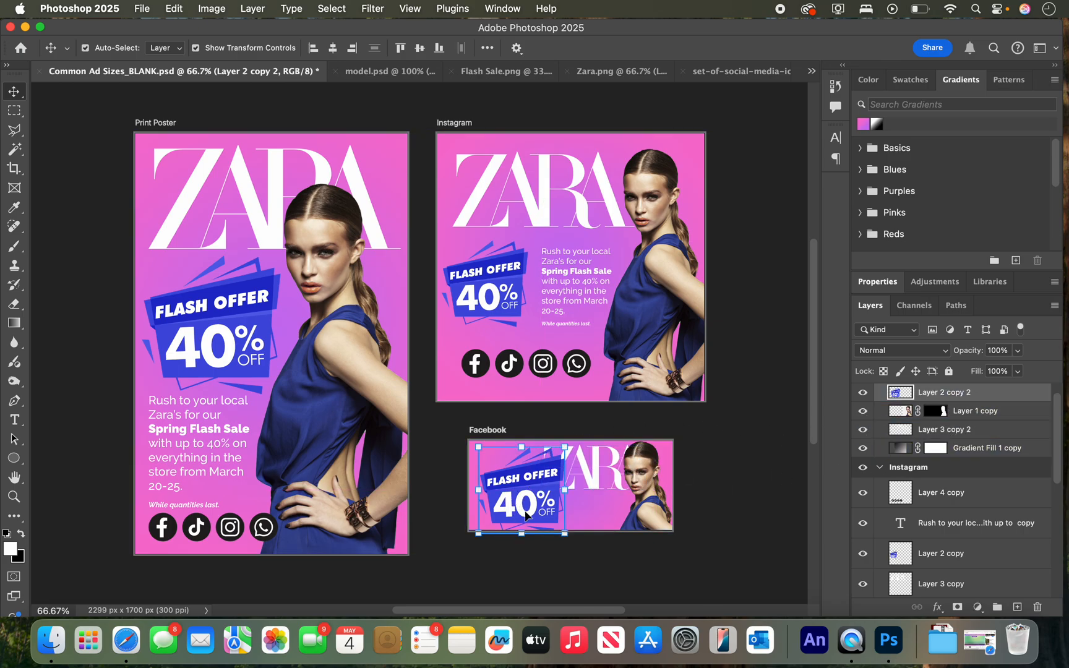
pyautogui.press('super+t')
pyautogui.moveTo(563, 535); pyautogui.dragTo(532, 474)
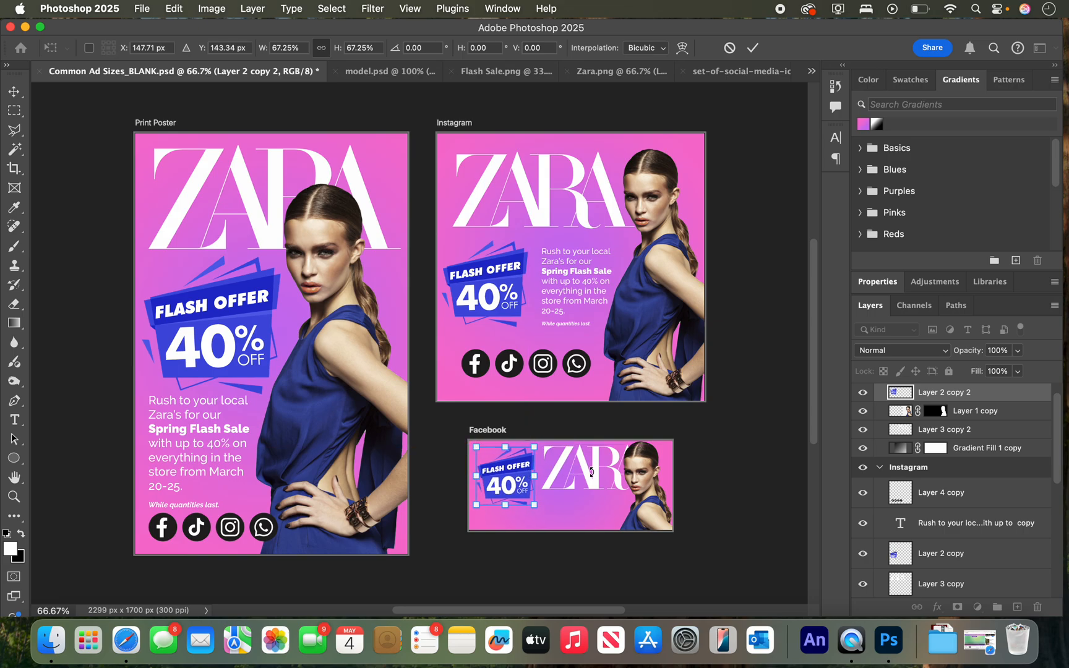
pyautogui.click(794, 477)
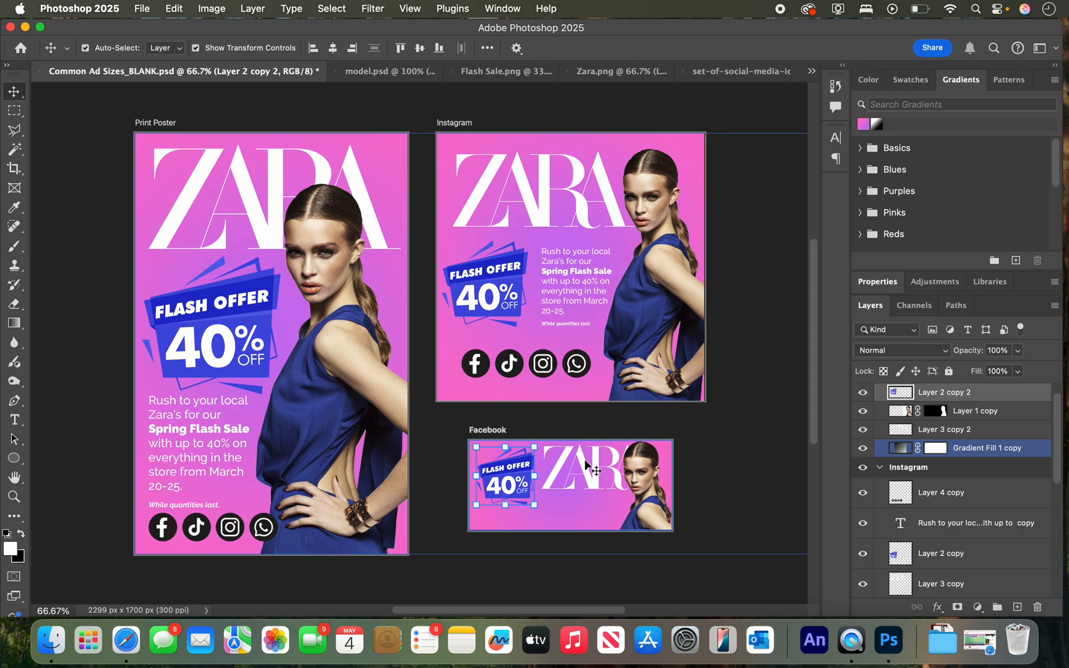
pyautogui.moveTo(589, 463); pyautogui.dragTo(576, 464)
# Duplicate the Instagram social media icons onto the Facebook artboard below the badge and logo.
pyautogui.click(534, 364)
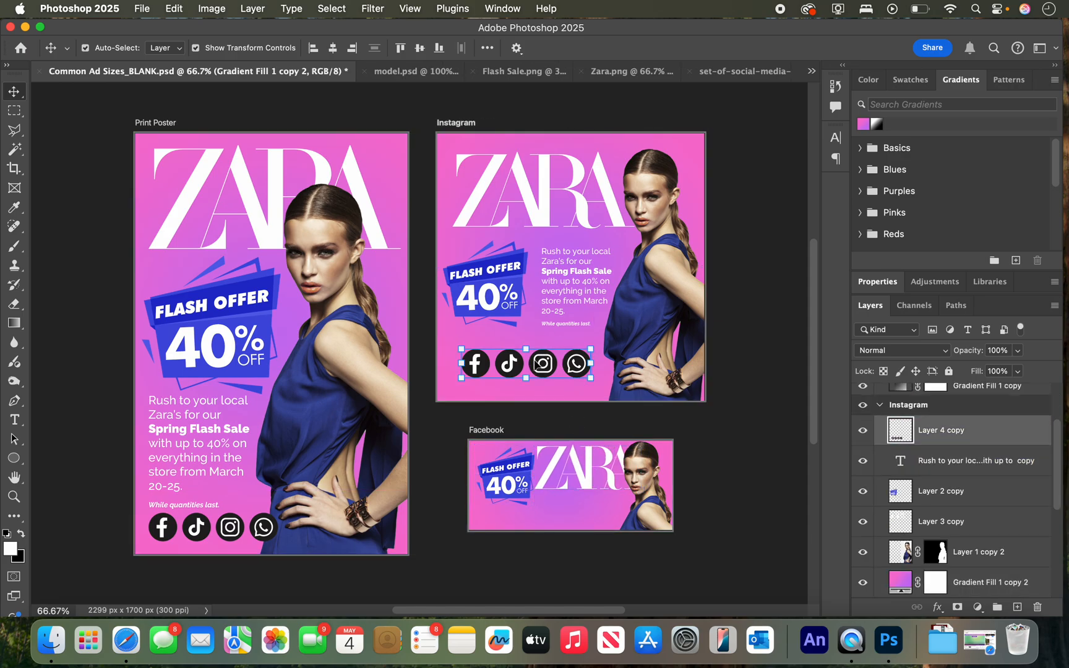
pyautogui.moveTo(536, 364); pyautogui.dragTo(566, 510)
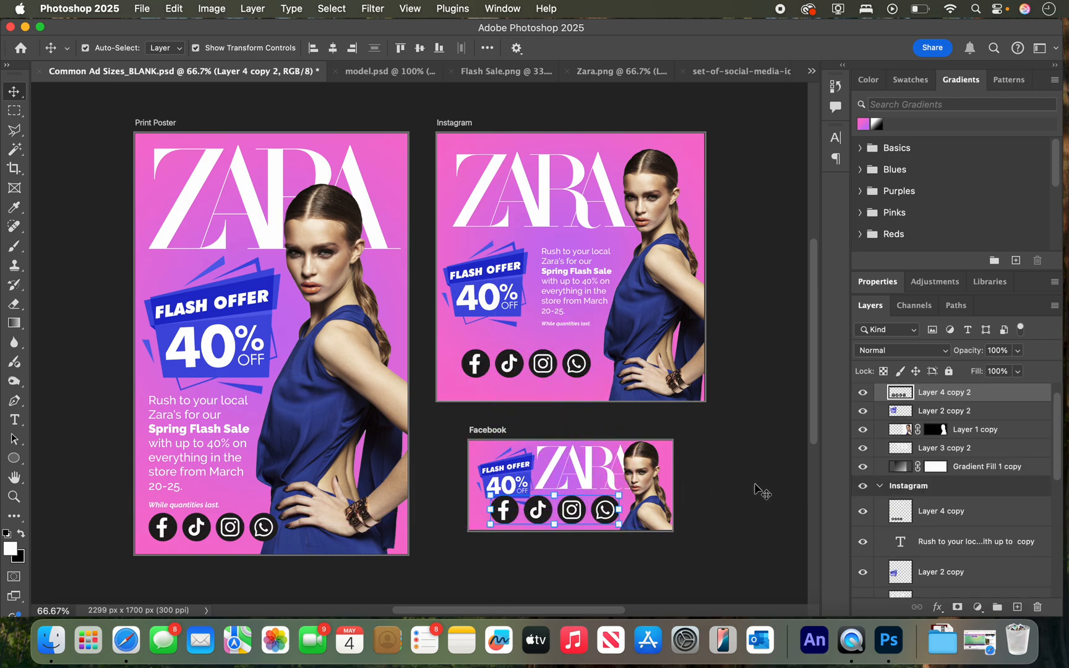
pyautogui.click(759, 492)
# Nudge the Facebook badge upward to reduce its overlap with the social media icons.
pyautogui.click(489, 471)
pyautogui.click(495, 472)
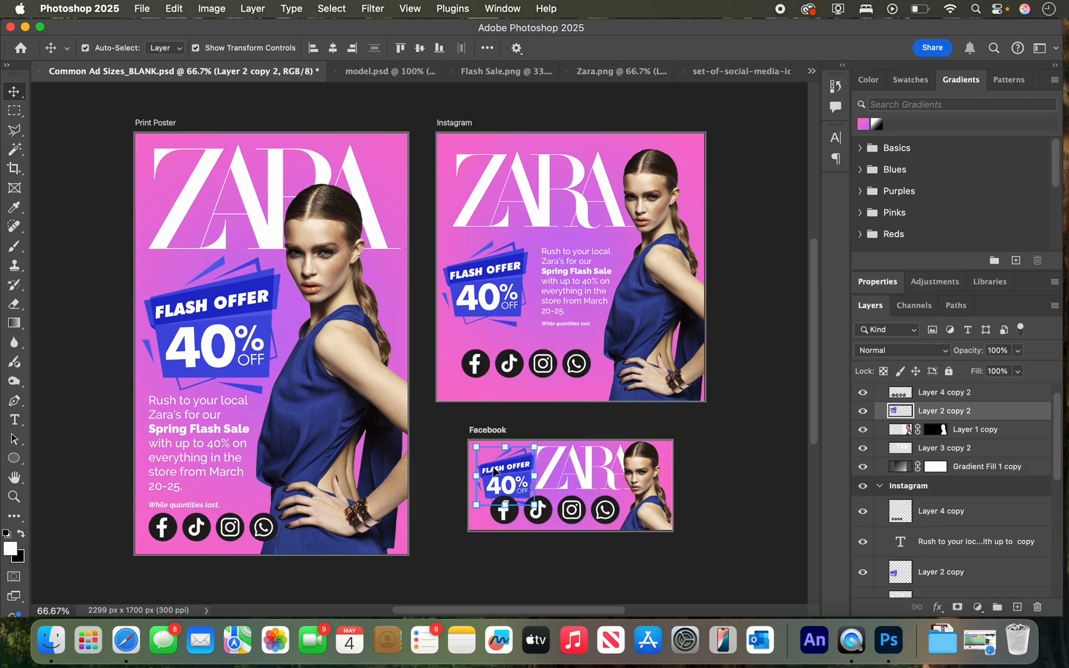
pyautogui.moveTo(495, 474); pyautogui.dragTo(496, 472)
pyautogui.press('Up')
pyautogui.press('Up')
pyautogui.press('Up')
pyautogui.press('Up')
pyautogui.press('Up')
pyautogui.press('Up')
pyautogui.press('Up')
pyautogui.press('Up')
pyautogui.press('Up')
pyautogui.press('Up')
pyautogui.press('Up')
pyautogui.press('Up')
pyautogui.press('Up')
pyautogui.press('Up')
pyautogui.press('Up')
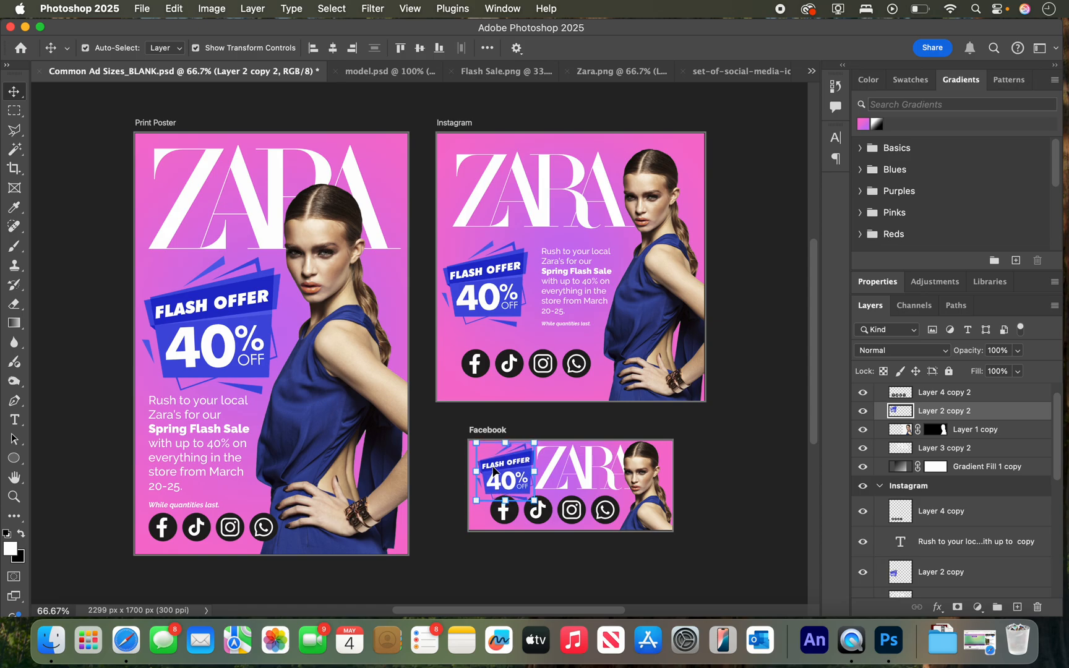
pyautogui.press('Up')
pyautogui.press('Up')
pyautogui.press('Up')
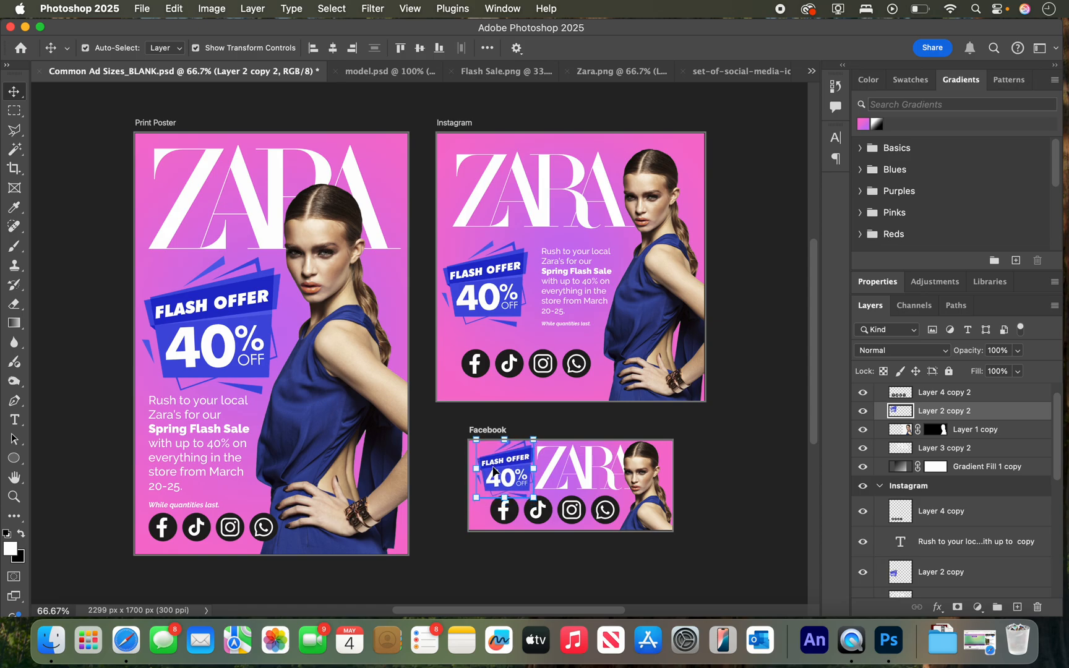
pyautogui.click(733, 482)
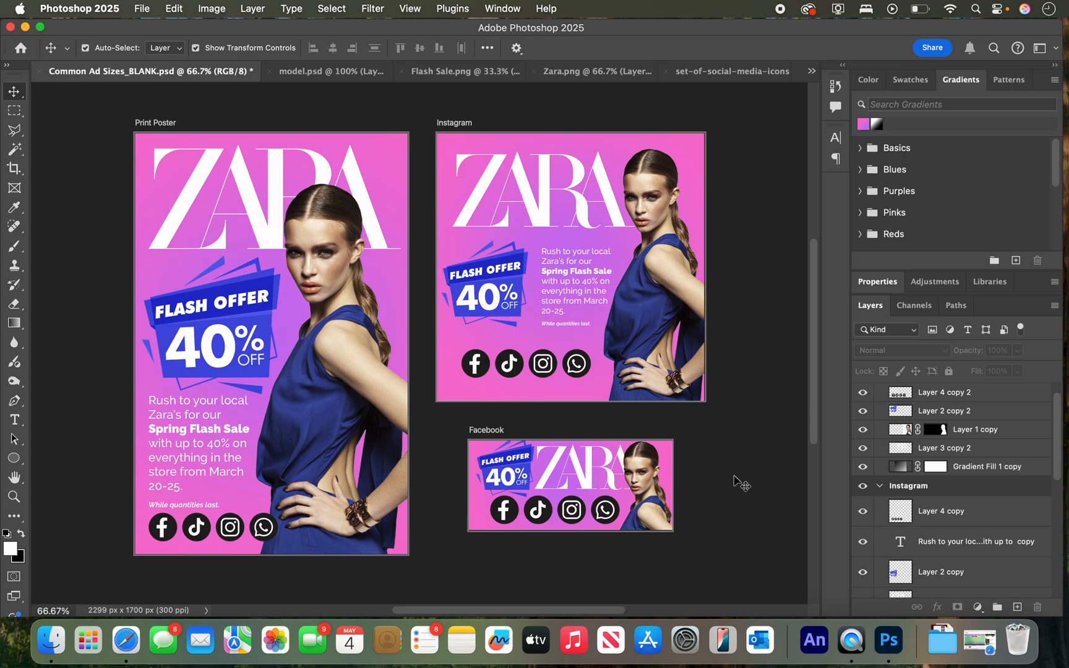
# Nudge the Facebook model slightly to the right, away from the ZARA logo and icons.
pyautogui.click(651, 501)
pyautogui.press('Right')
pyautogui.press('Right')
pyautogui.press('Right')
pyautogui.press('Right')
pyautogui.press('Right')
pyautogui.press('Right')
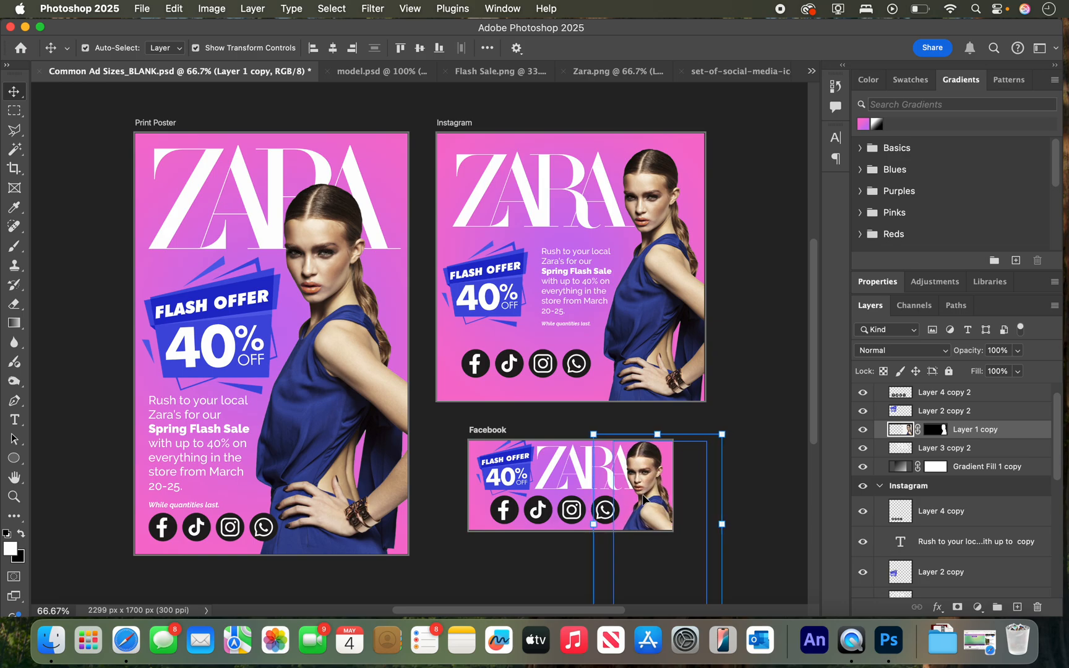
pyautogui.click(751, 468)
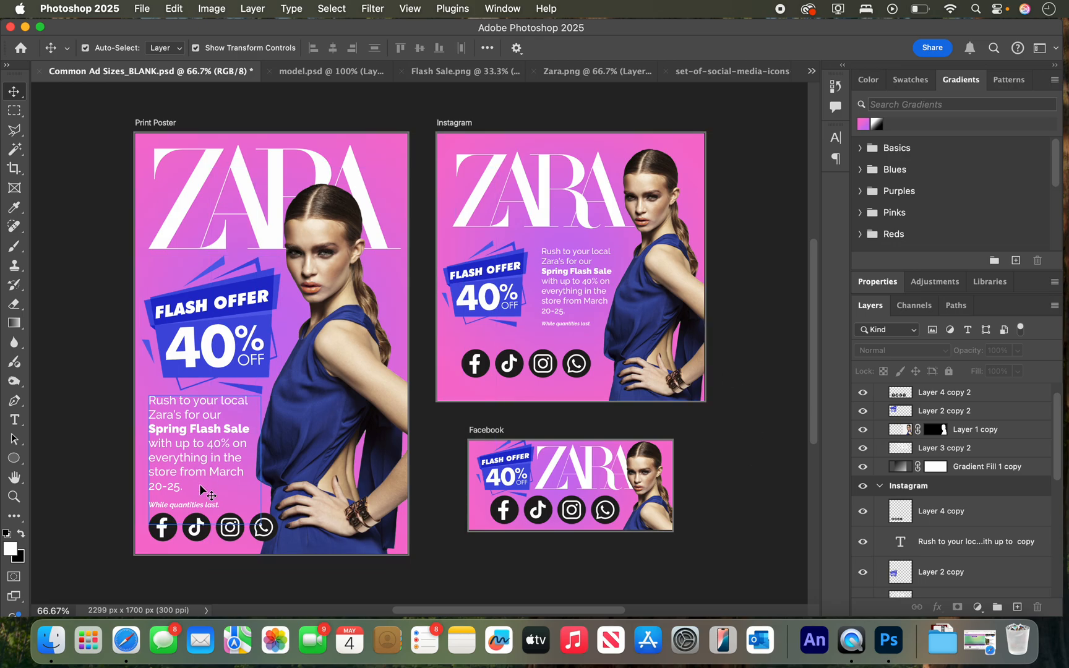
# Scale the Facebook badge to 78.07% and nudge it slightly left of the ZARA logo.
pyautogui.click(556, 473)
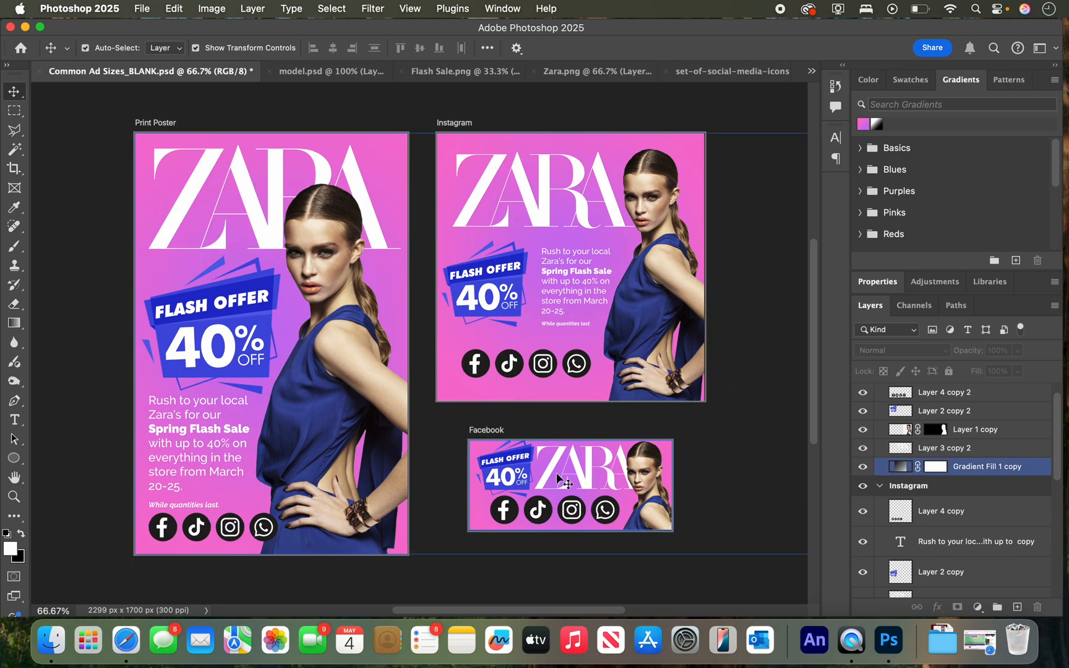
pyautogui.click(548, 474)
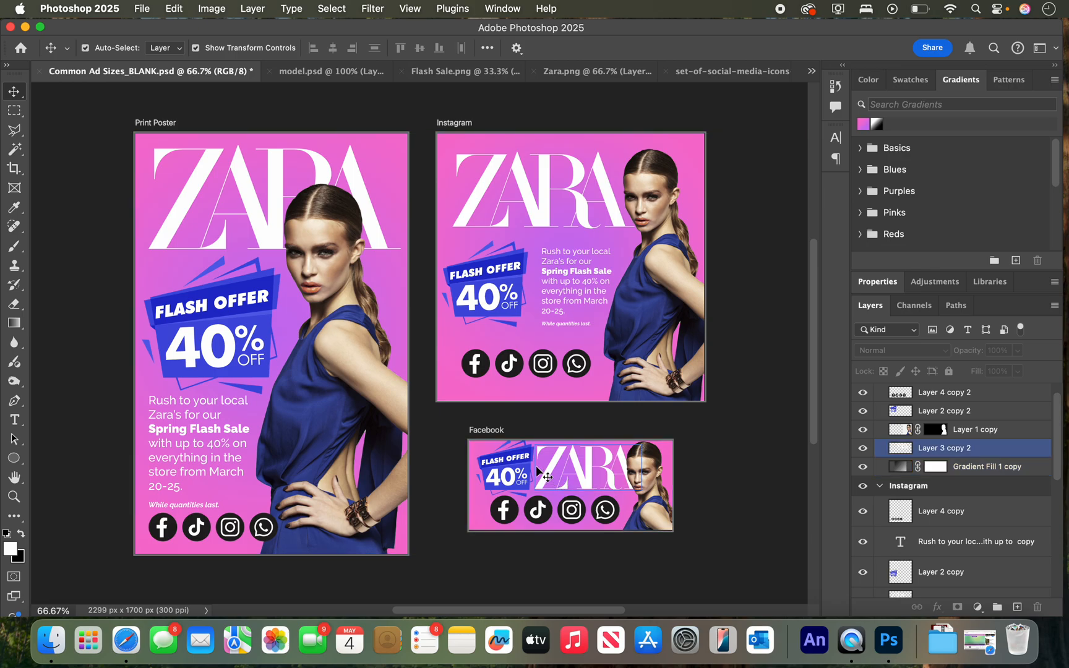
pyautogui.click(530, 474)
pyautogui.click(534, 438)
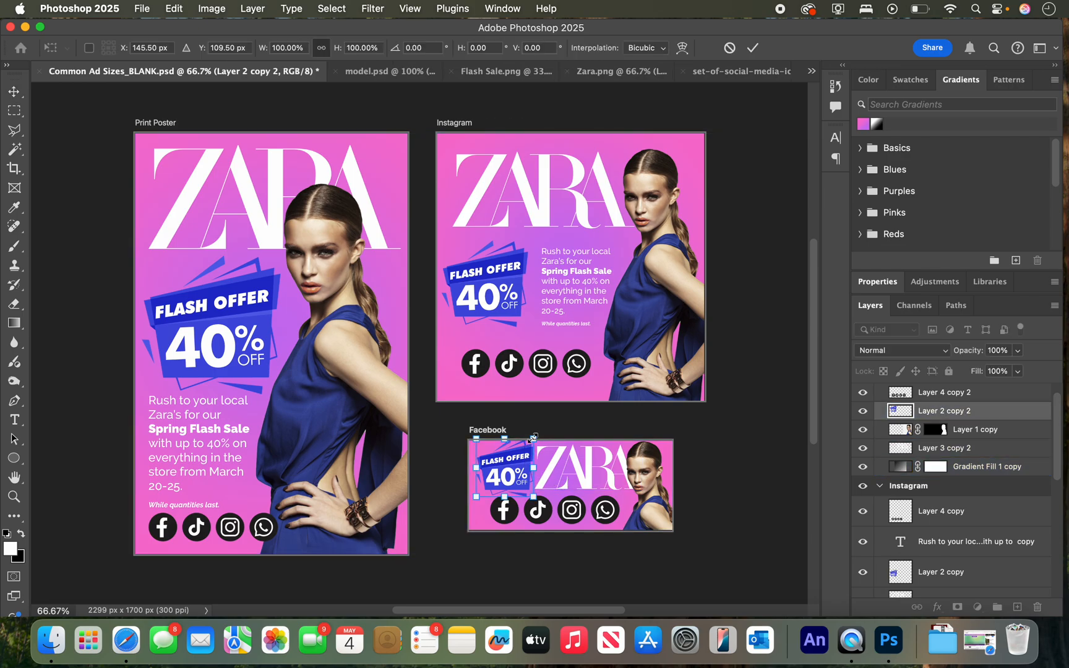
pyautogui.moveTo(533, 438); pyautogui.dragTo(529, 446)
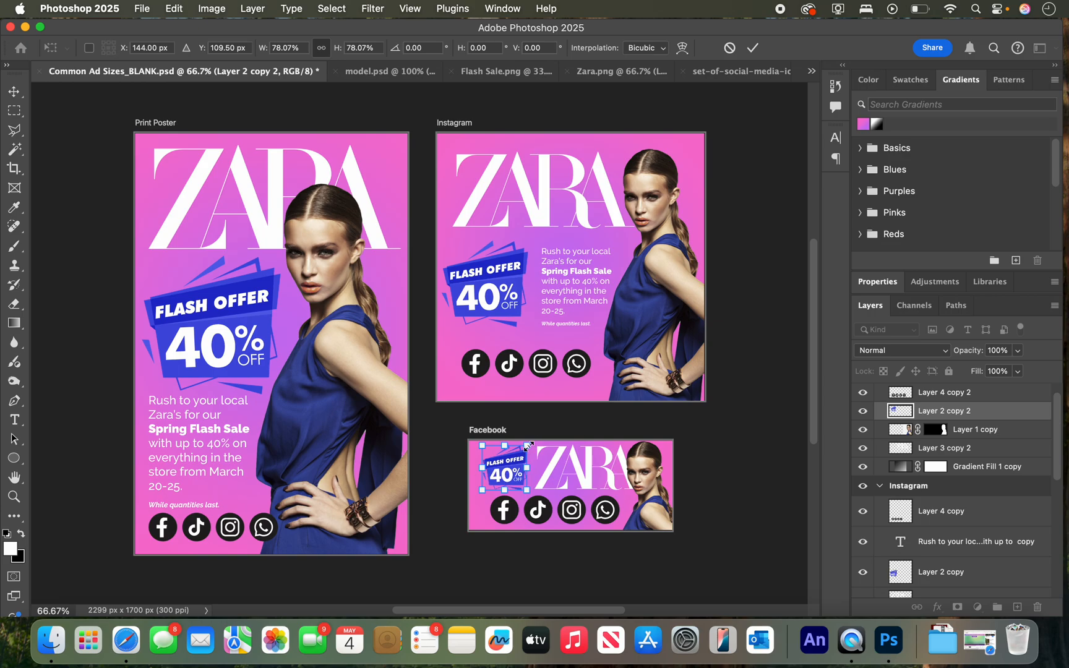
pyautogui.press('Left')
pyautogui.press('Return')
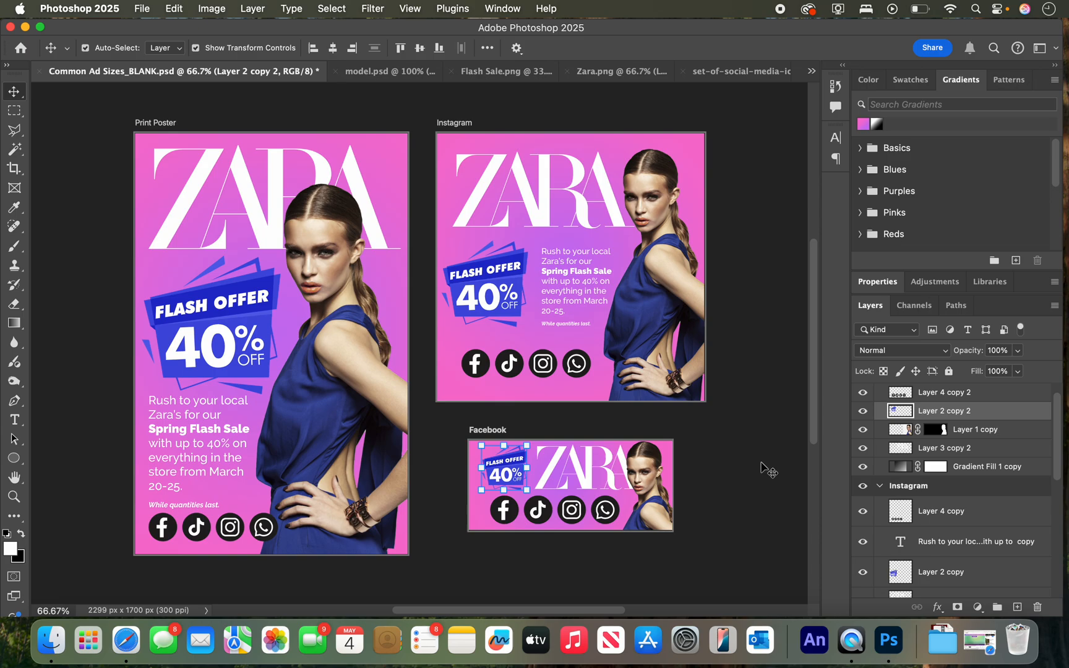